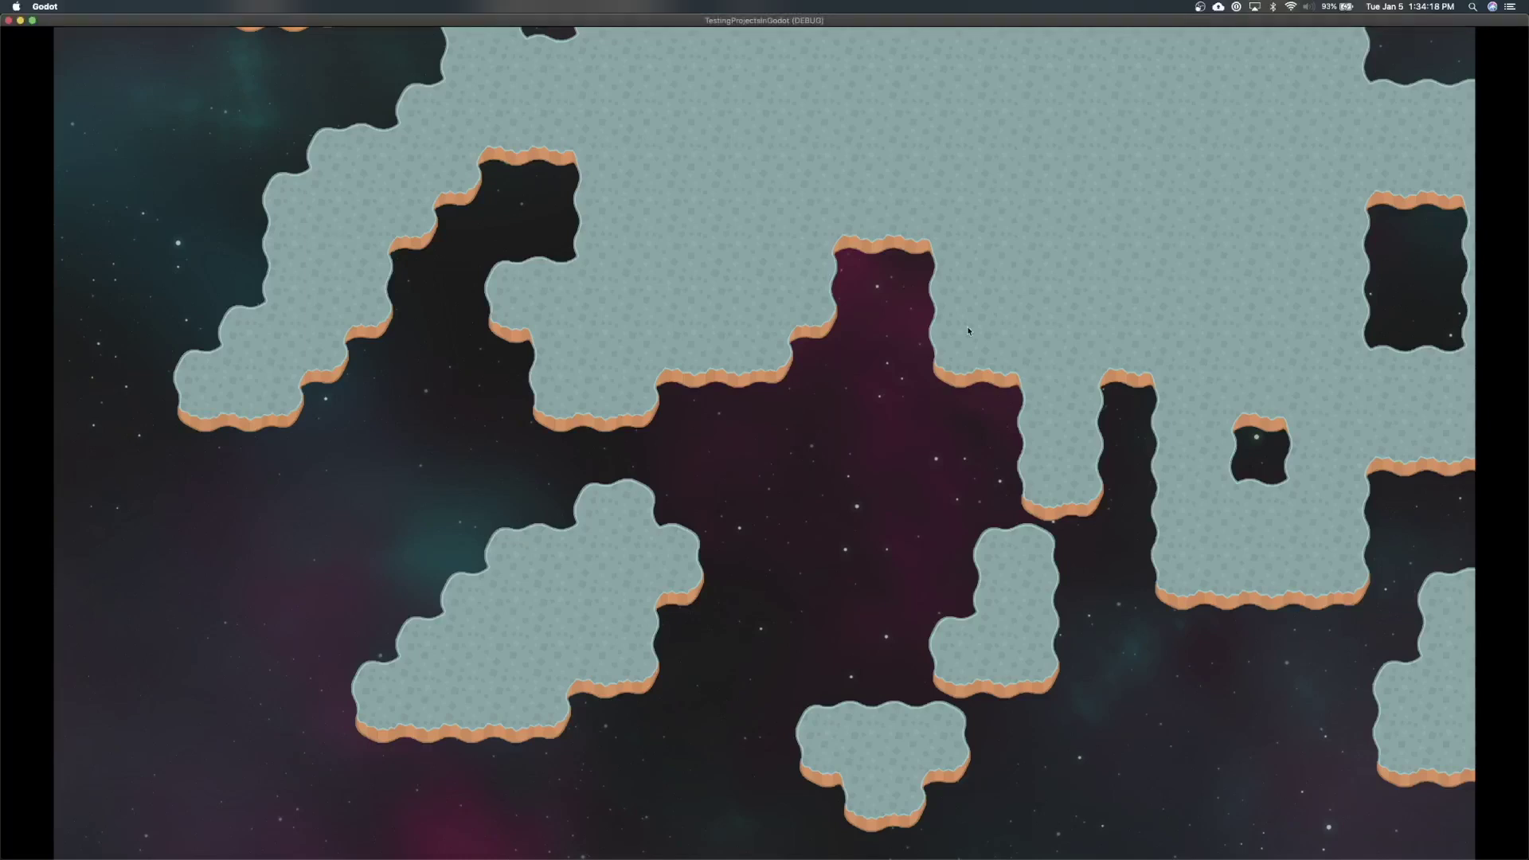
- Move the camera around the running parallax demo to examine how the starry background scrolls behind the tile map
key(Down)
key(Right)
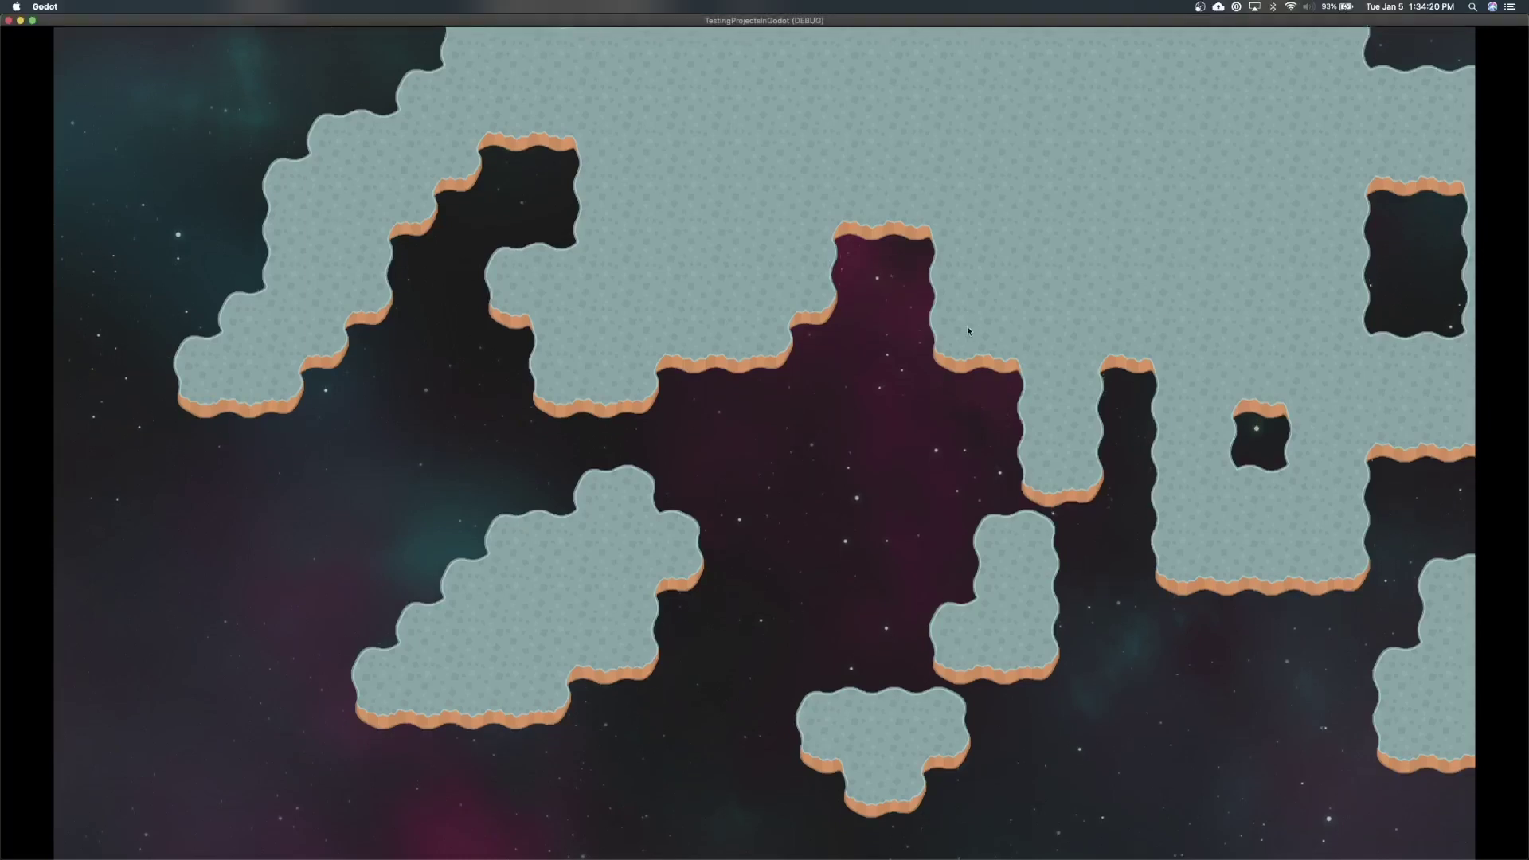
key(Down)
key(Right)
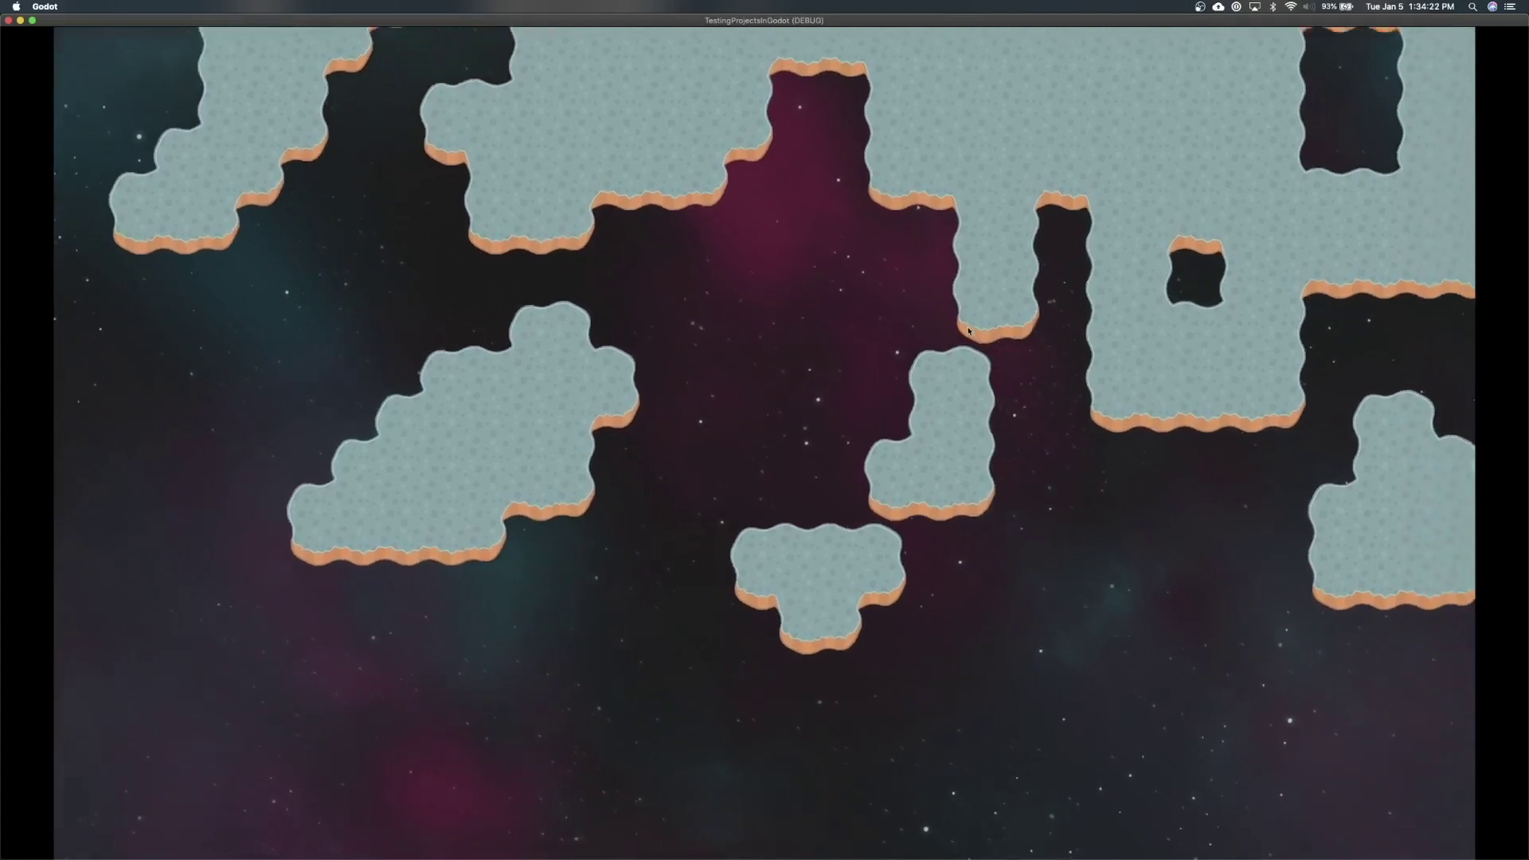
key(Up)
key(Right)
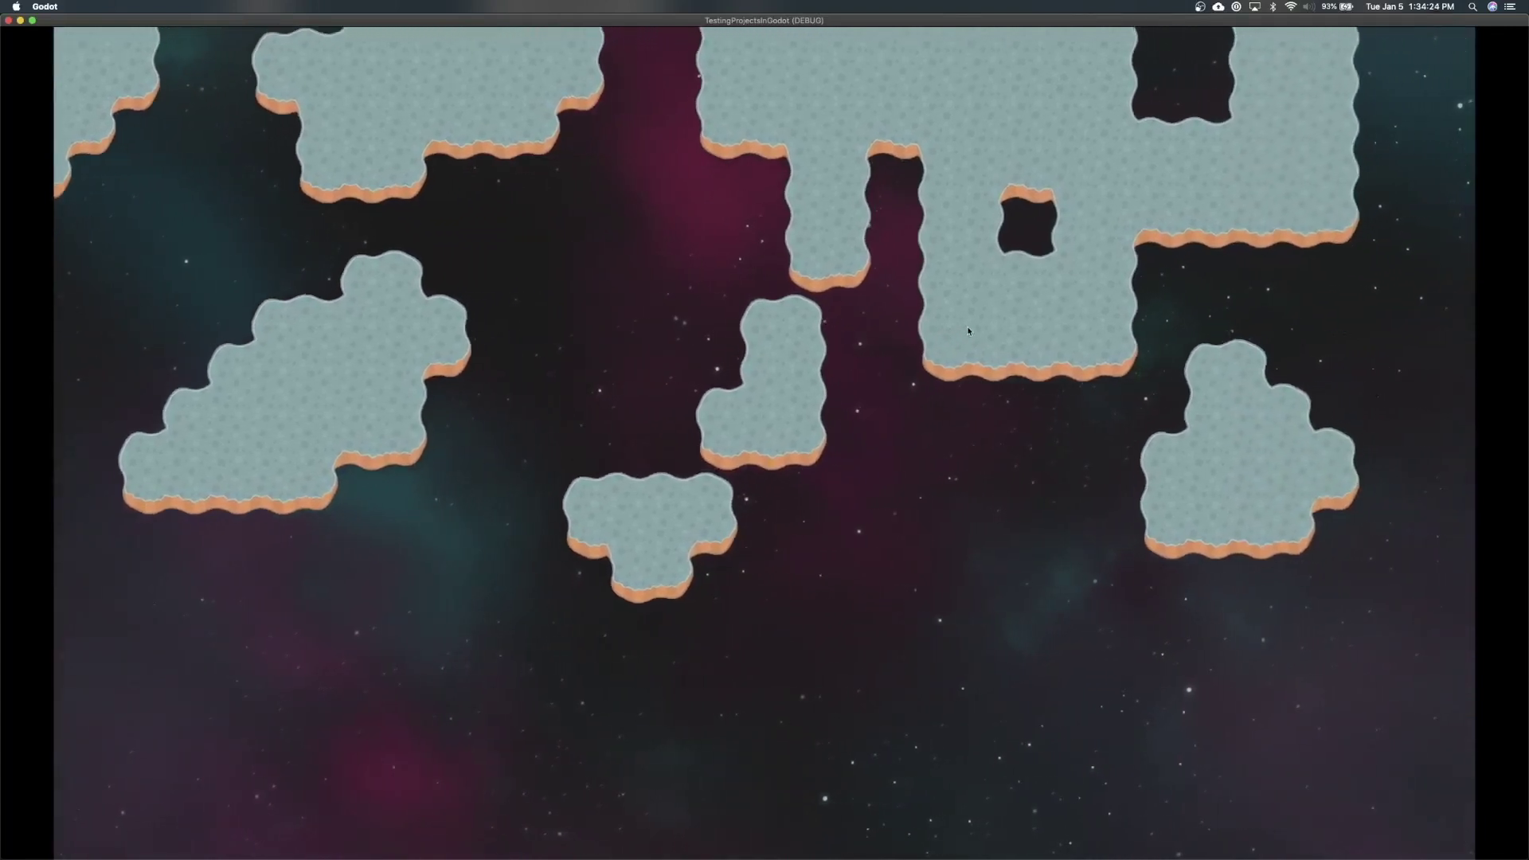
key(Up)
key(Left)
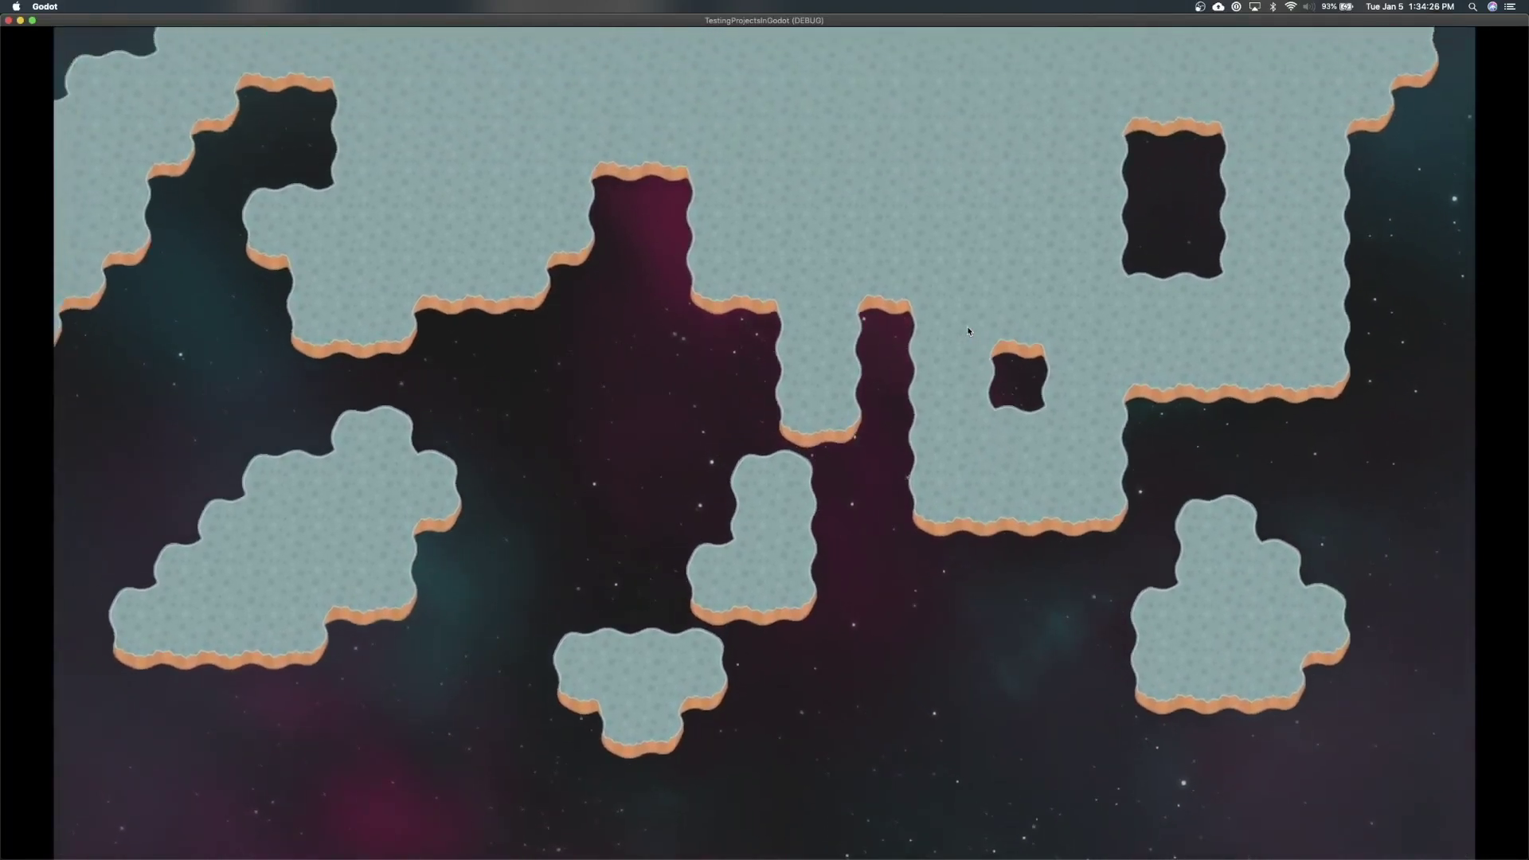
key(Left)
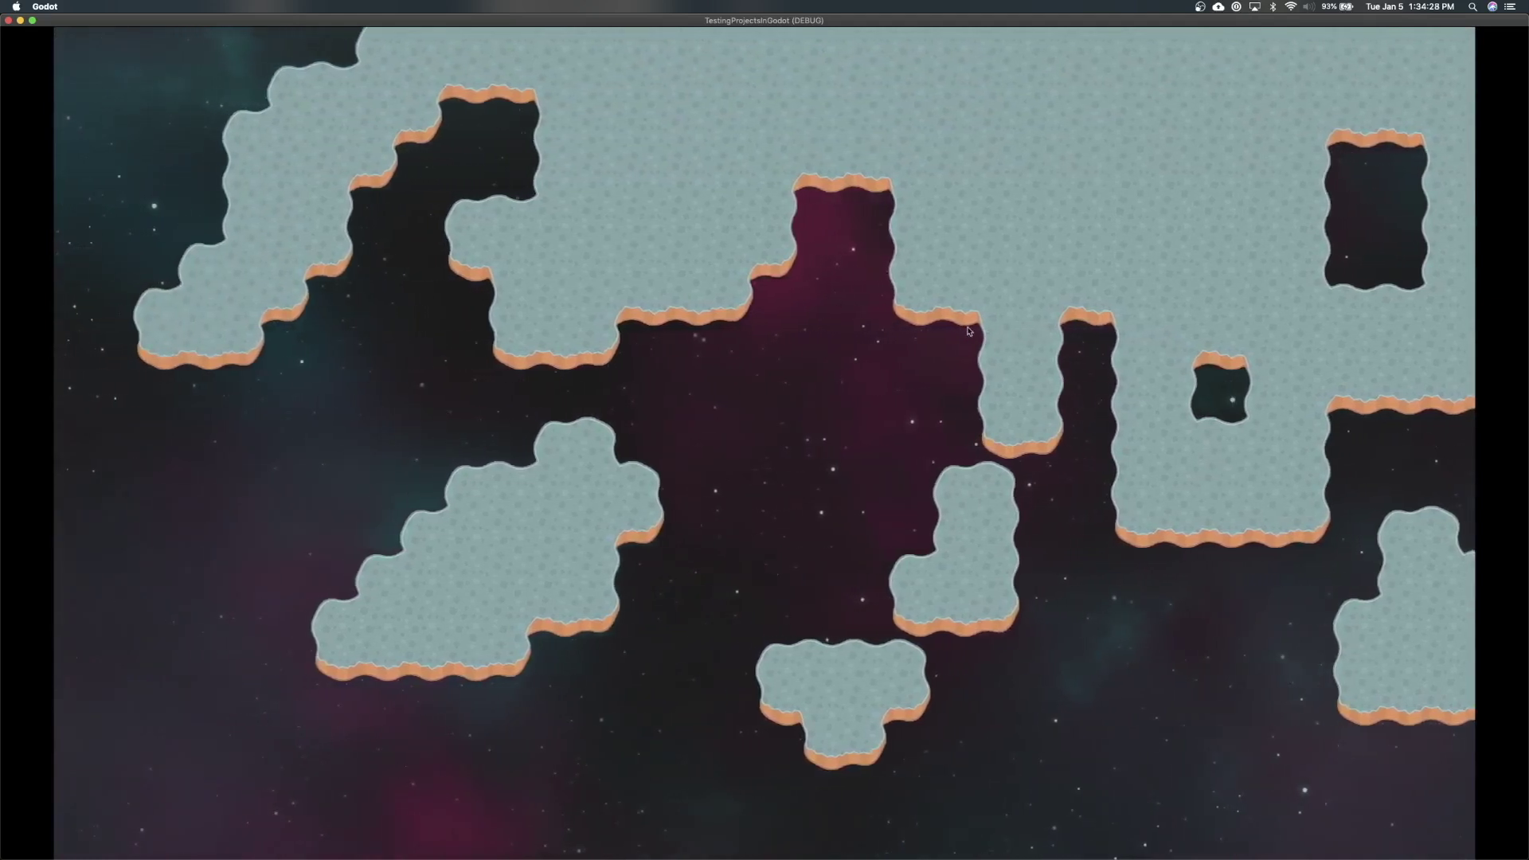
key(Up)
key(Left)
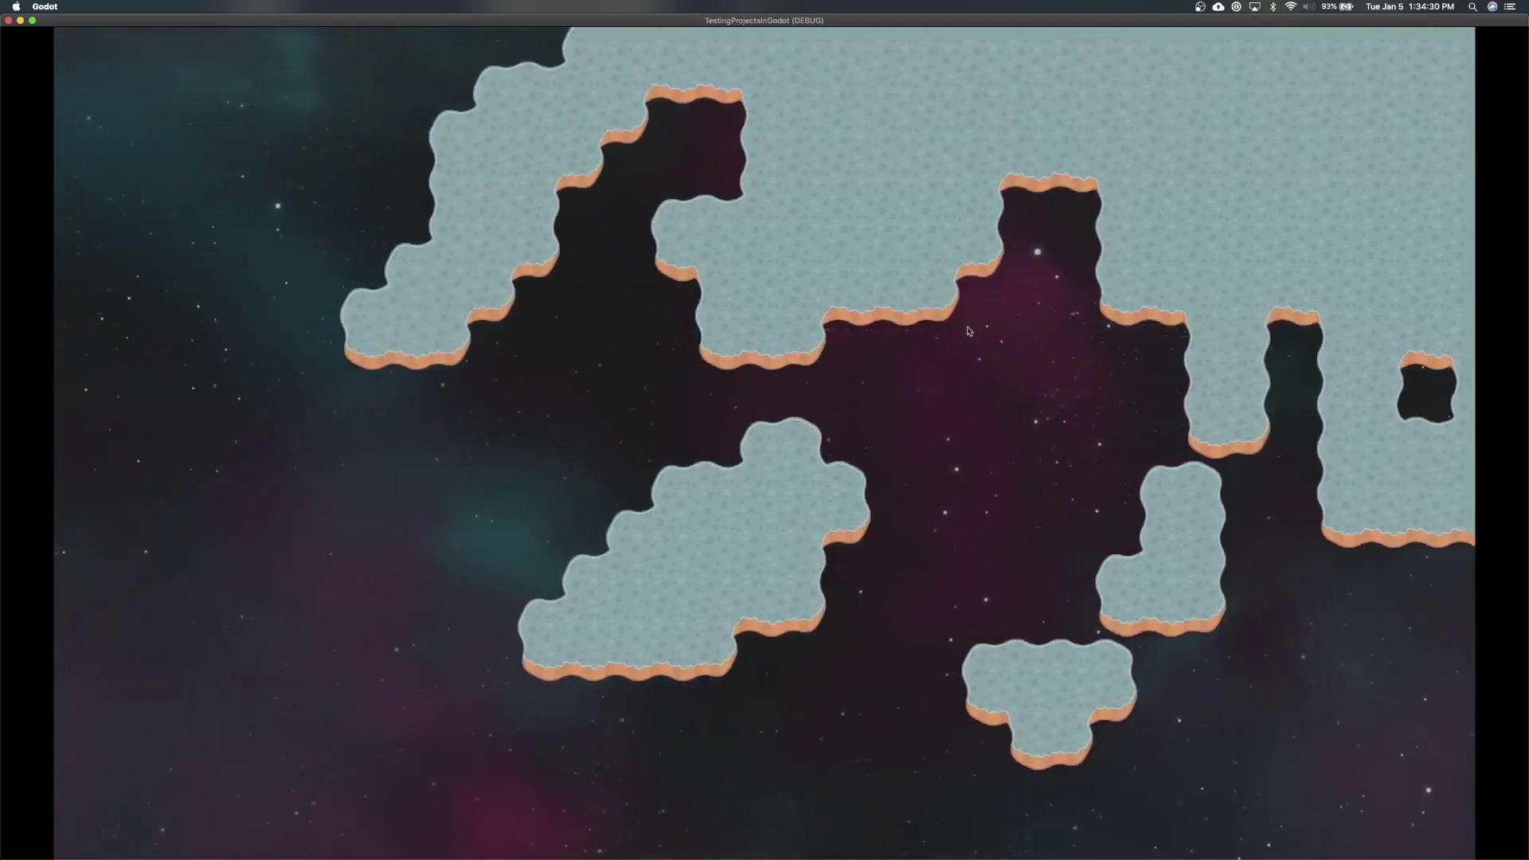
key(Up)
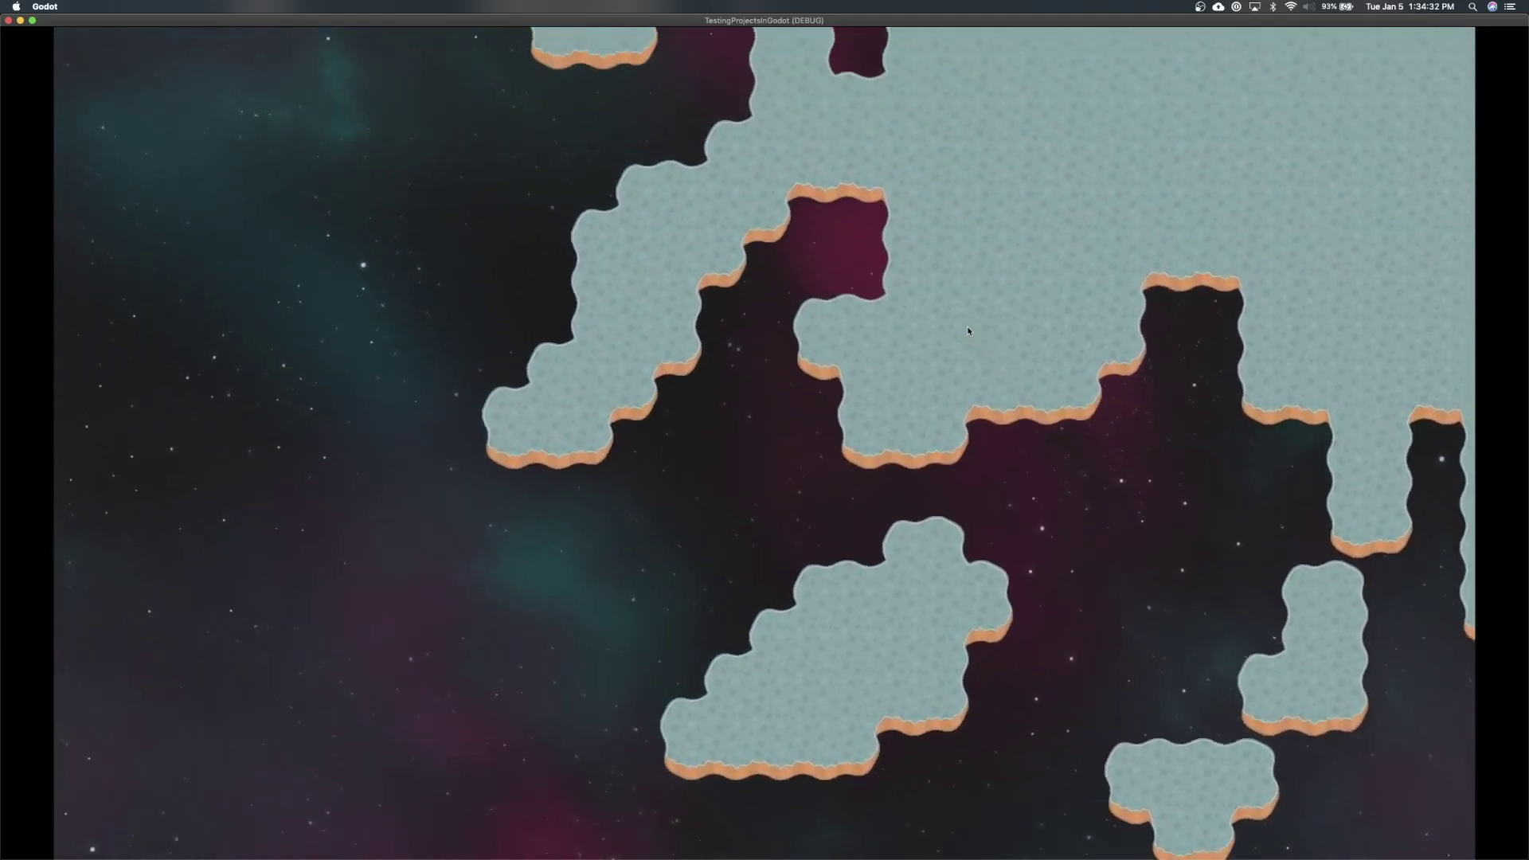
key(Up)
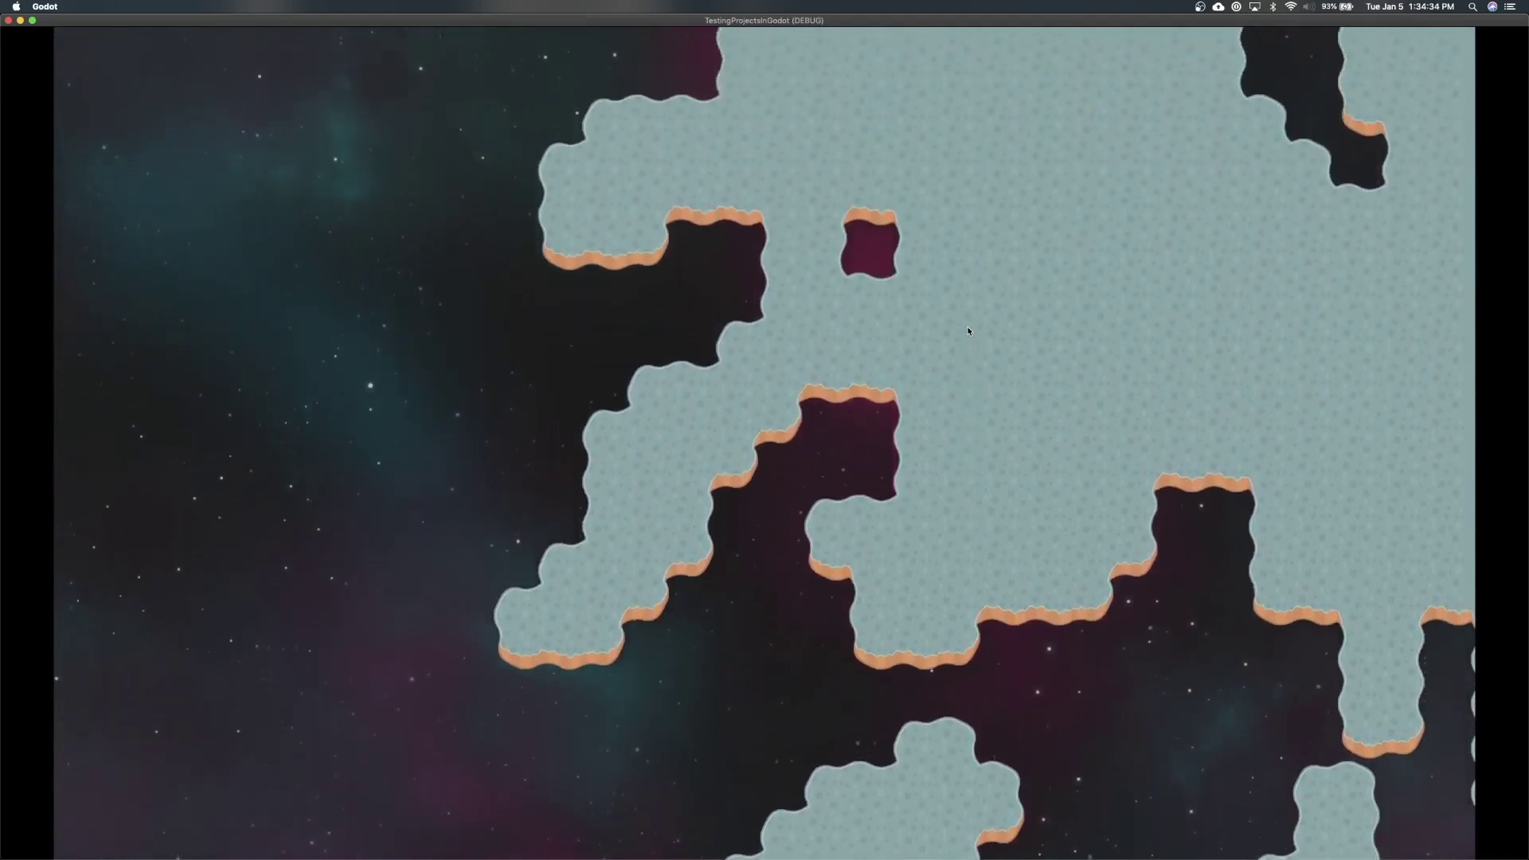
key(Up)
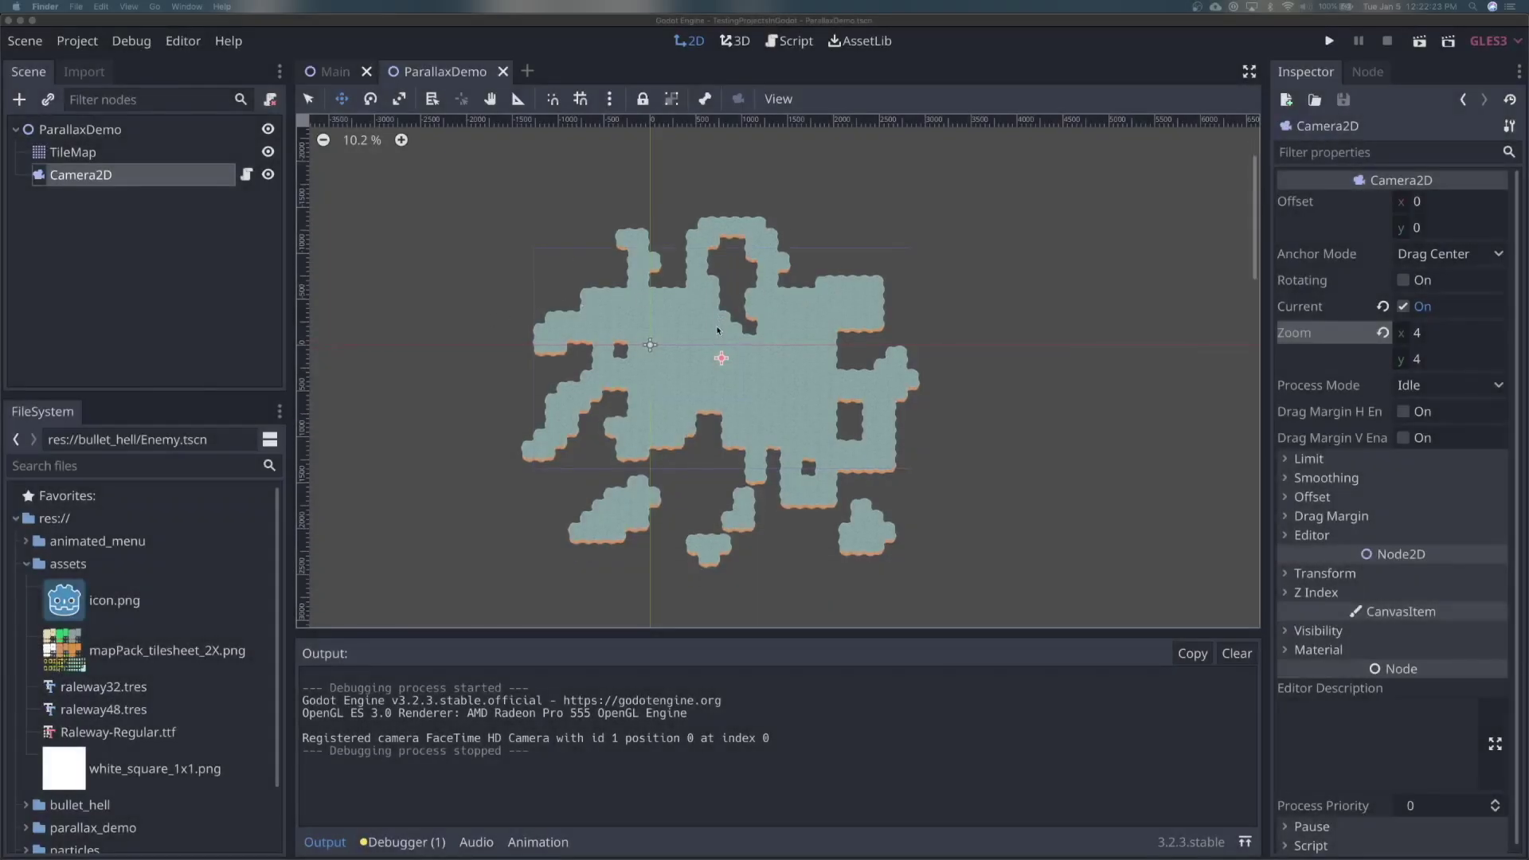
- Examine the tile map layout in the ParallaxDemo scene at different zoom levels, including its gaps and outlying islands
scroll(717, 331, left, 2)
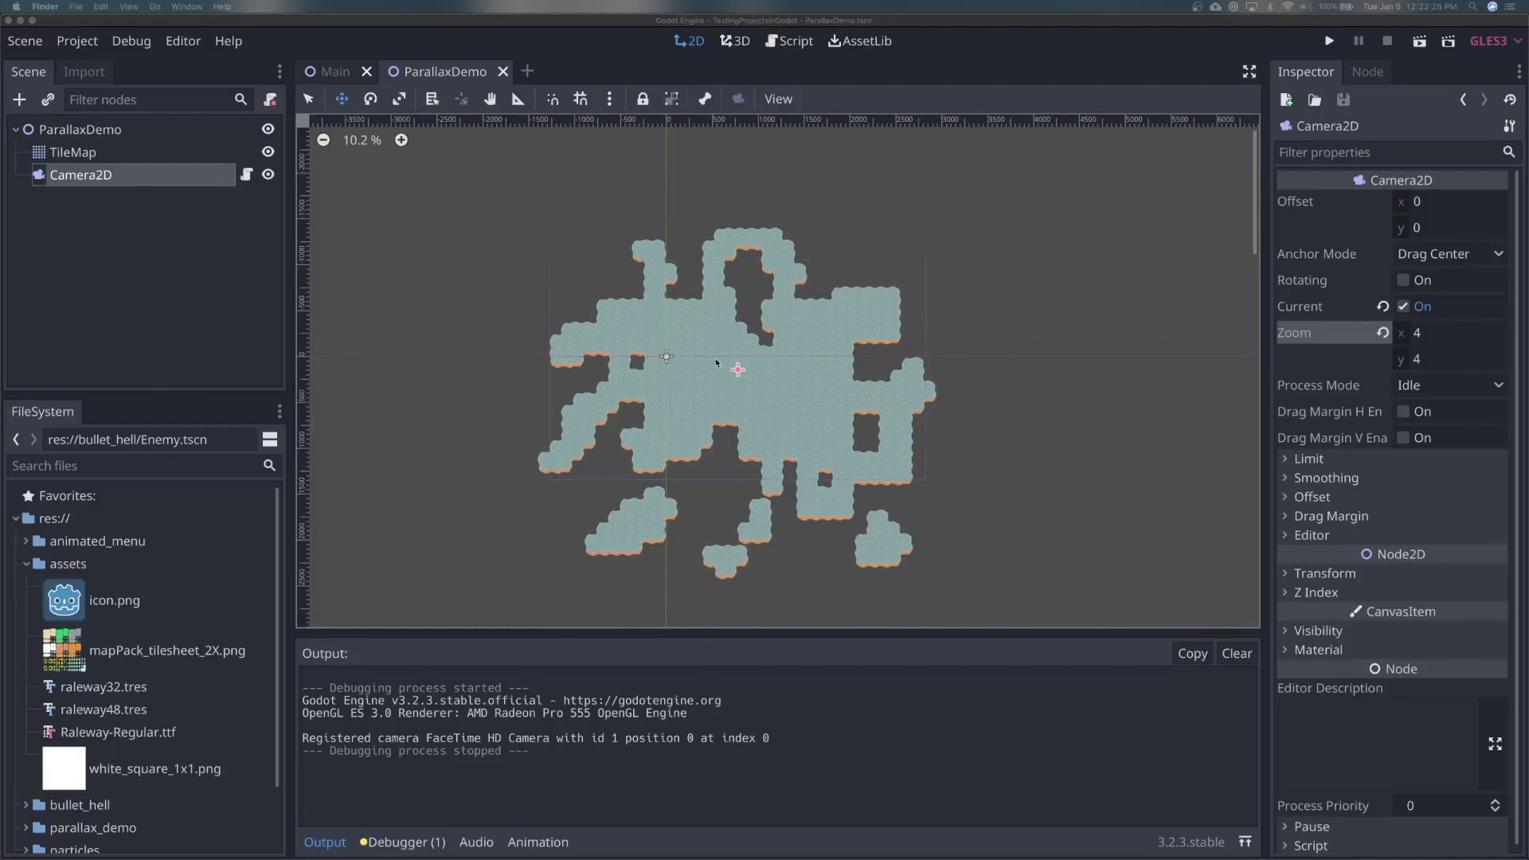
scroll(716, 362, up, 10)
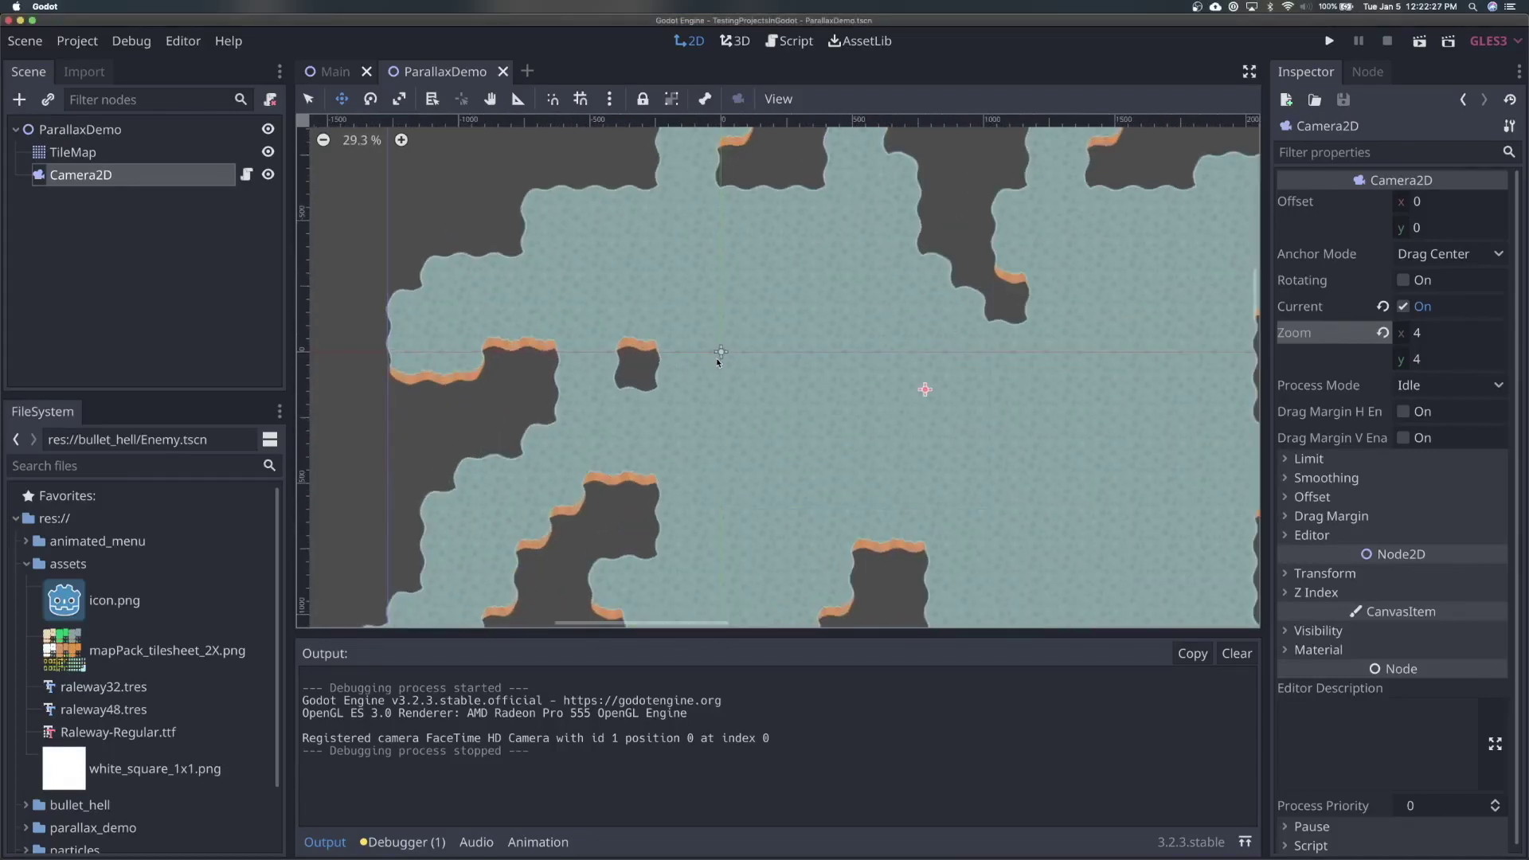
scroll(806, 394, right, 5)
scroll(805, 393, down, 2)
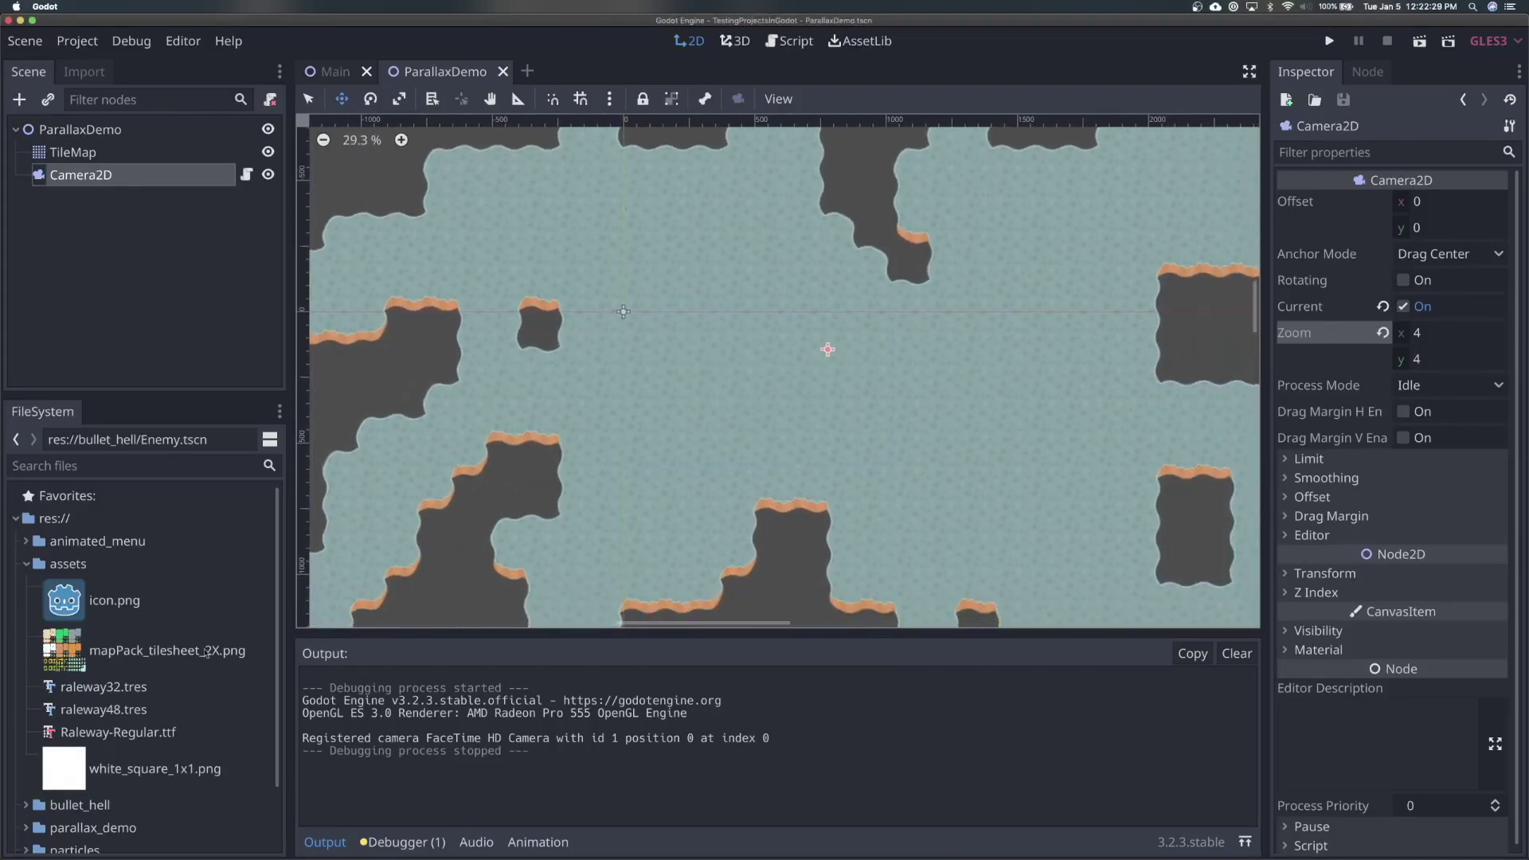
scroll(633, 449, down, 2)
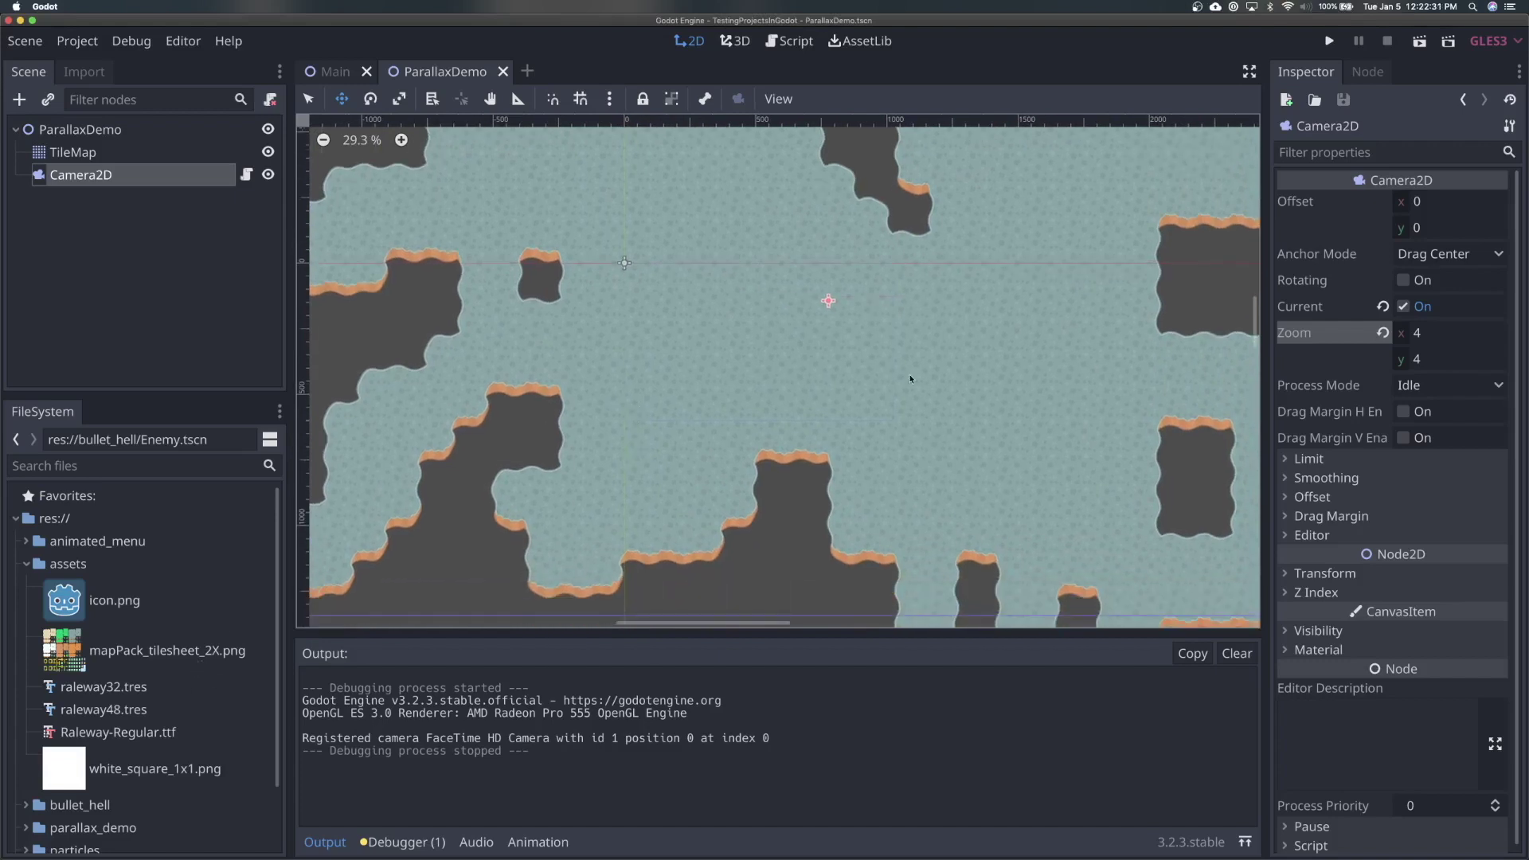
scroll(910, 379, up, 5)
scroll(910, 379, right, 3)
scroll(910, 379, down, 4)
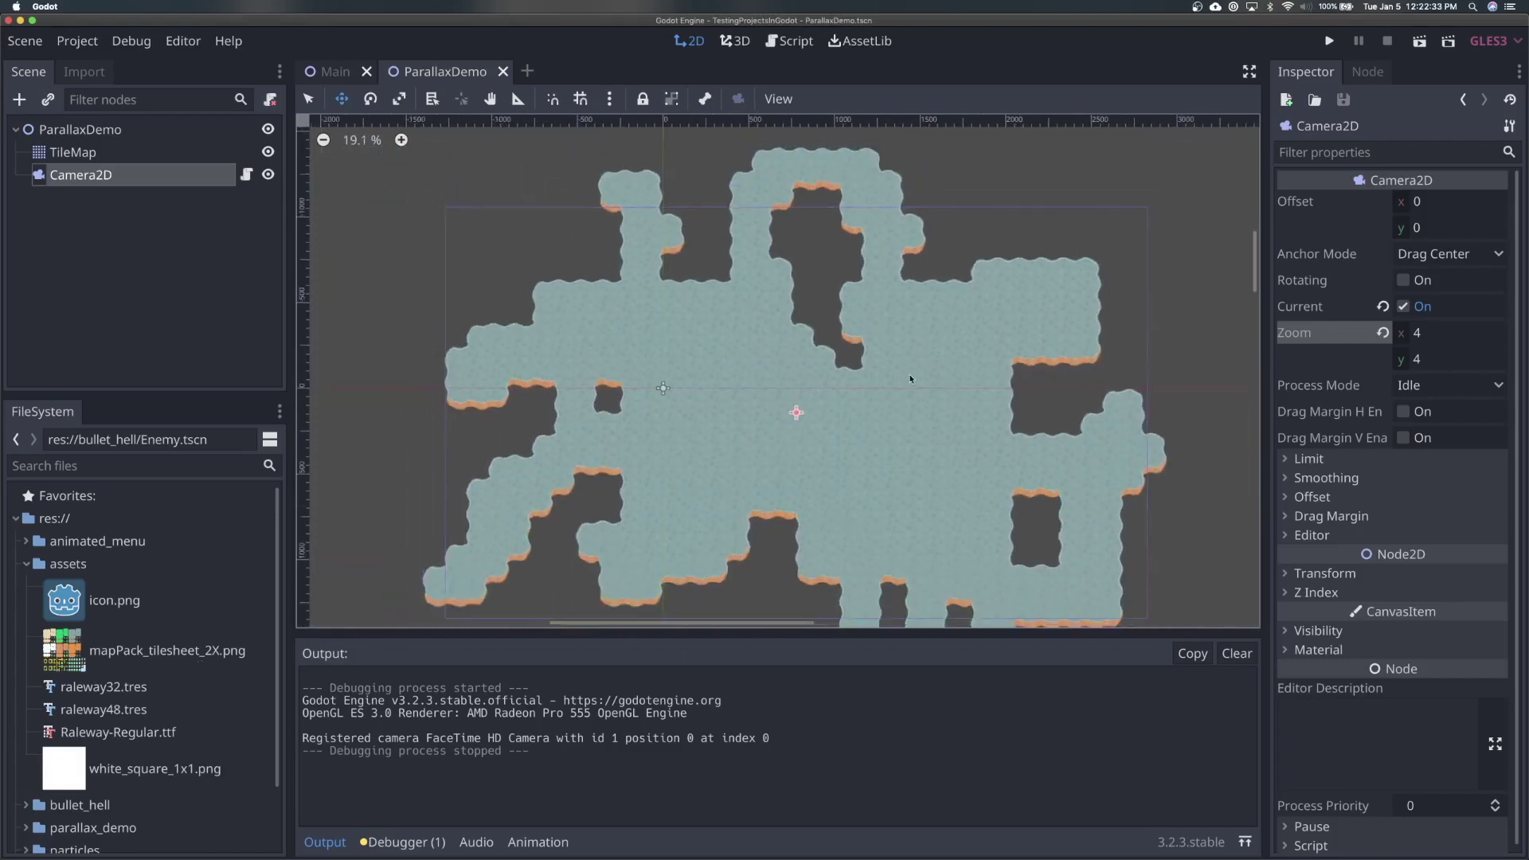
scroll(911, 379, down, 1)
scroll(942, 451, down, 3)
scroll(942, 450, right, 2)
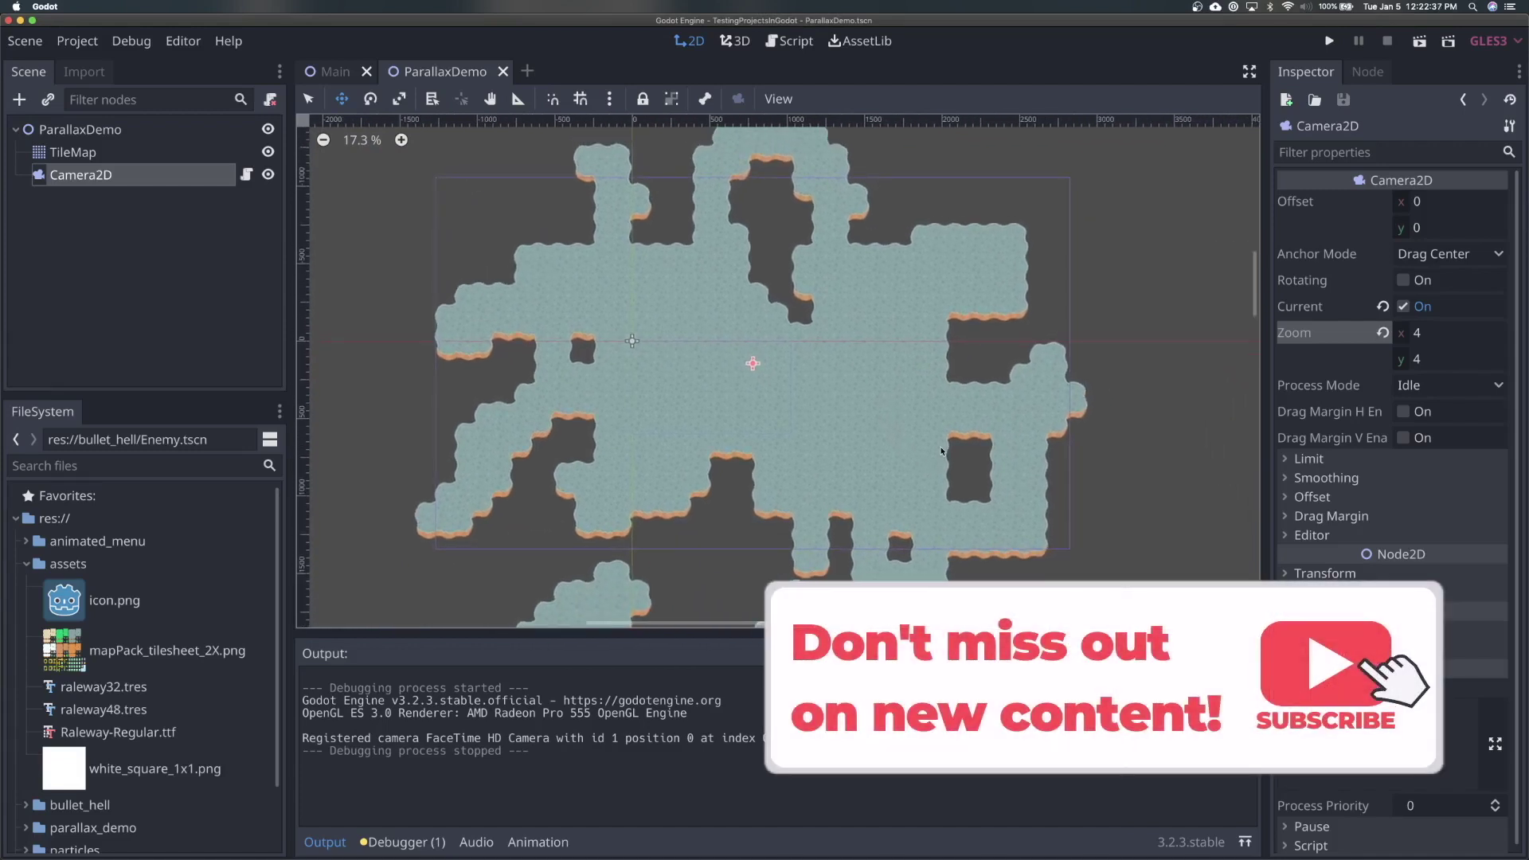
- Run the scene to check the tile map without a background, and close the game window
key(super+r)
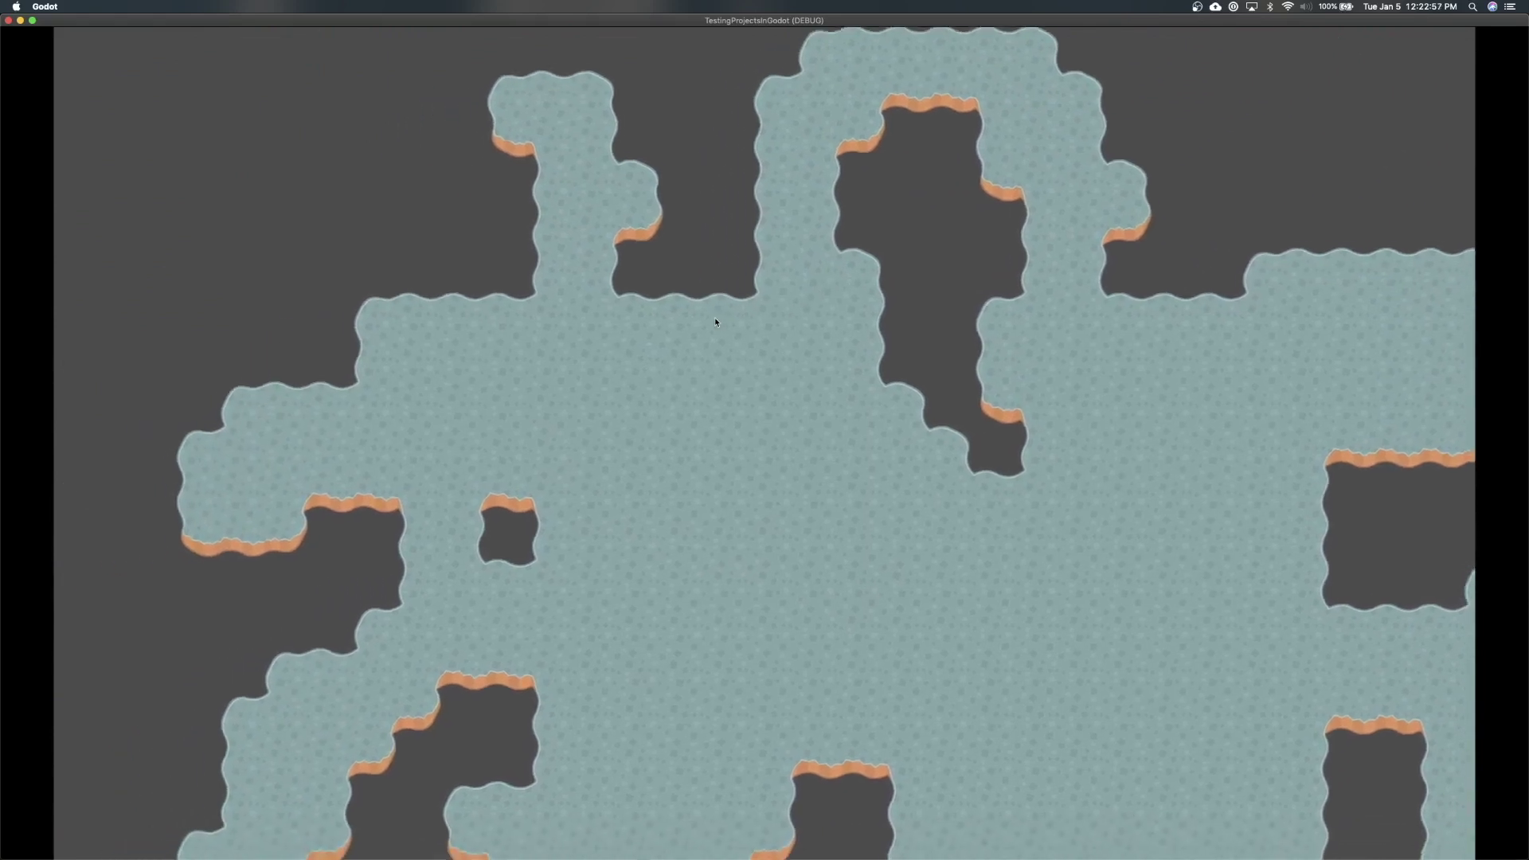
key(super+q)
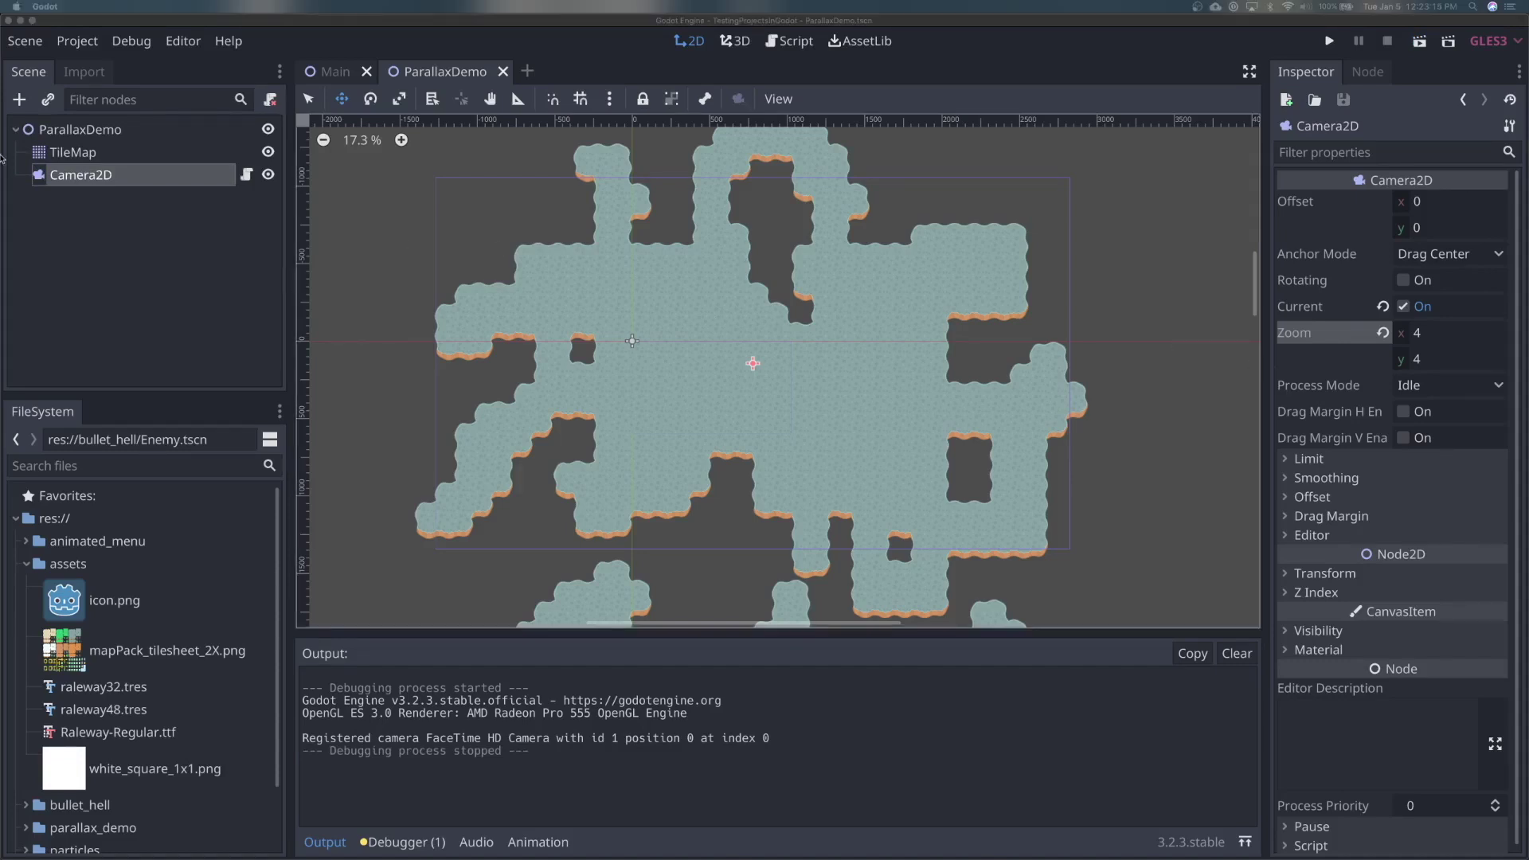
- Add a ParallaxBackground node as a child of the ParallaxDemo root node
click(88, 130)
click(22, 109)
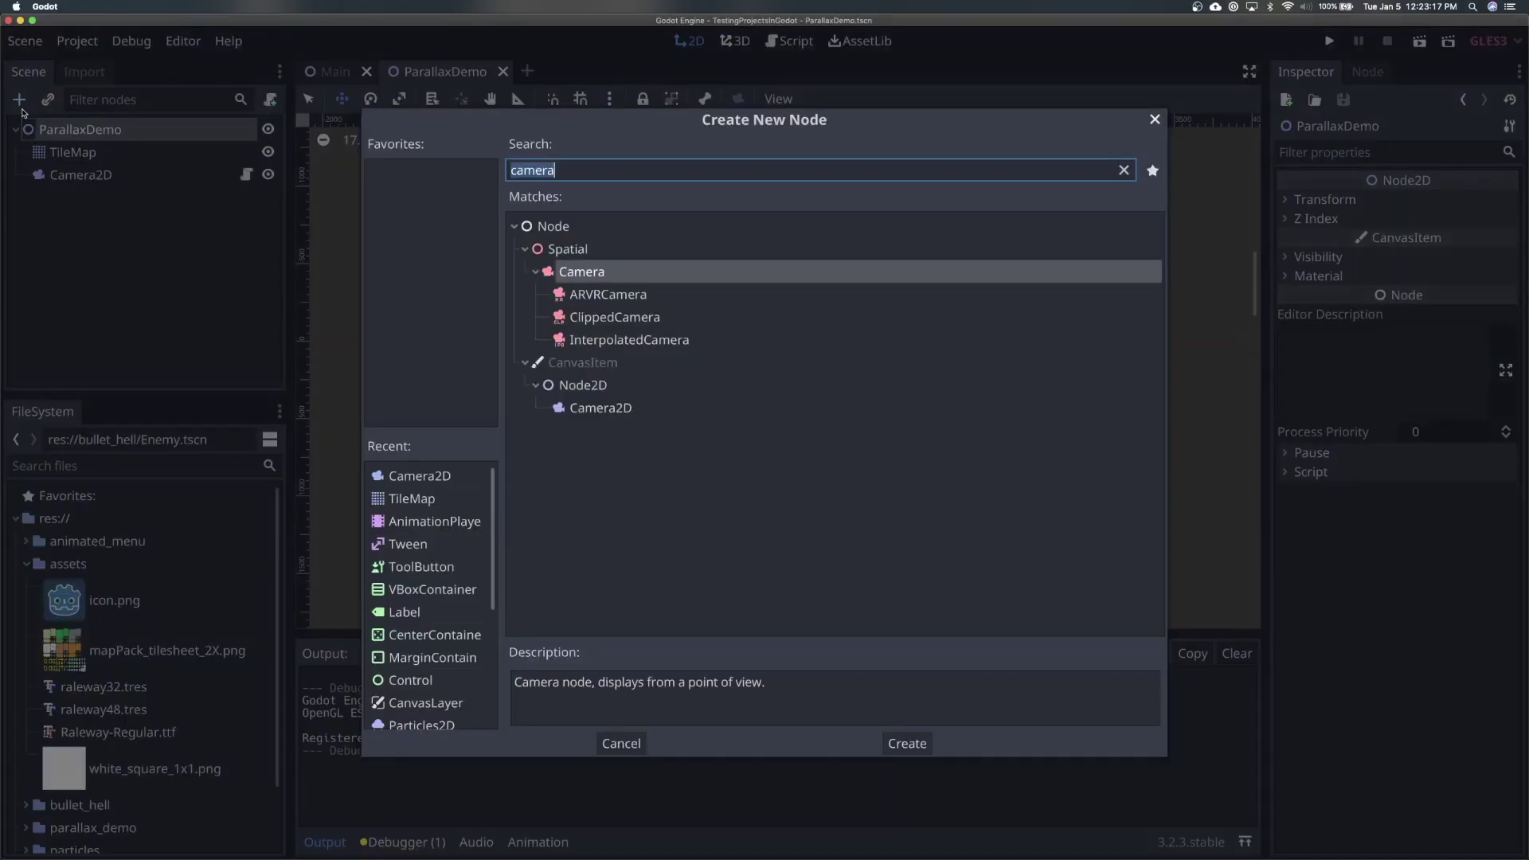
text(paralla)
key(Up)
key(Up)
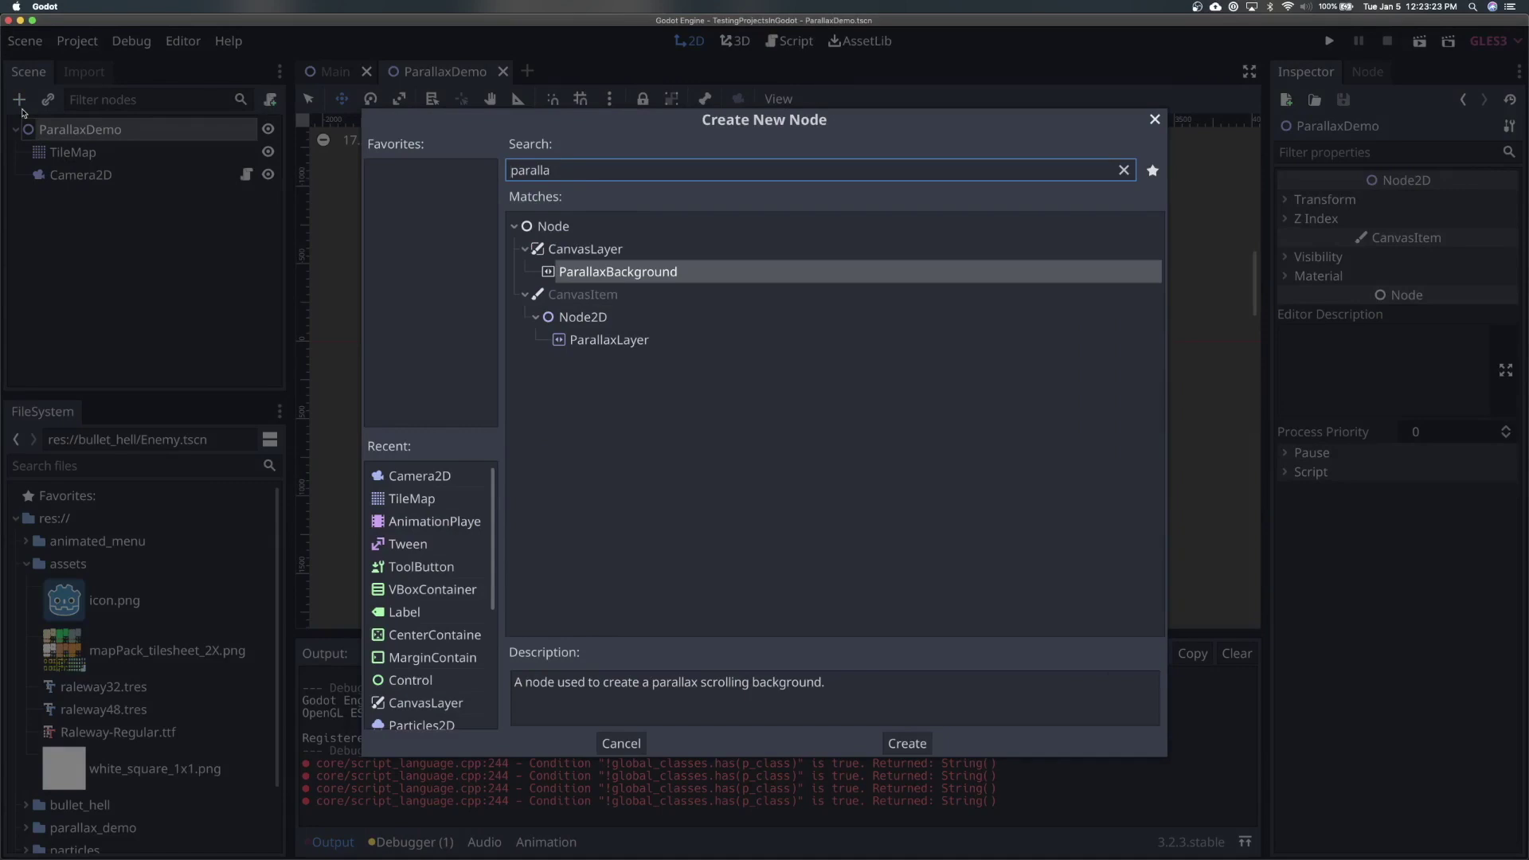
key(Down)
key(Down)
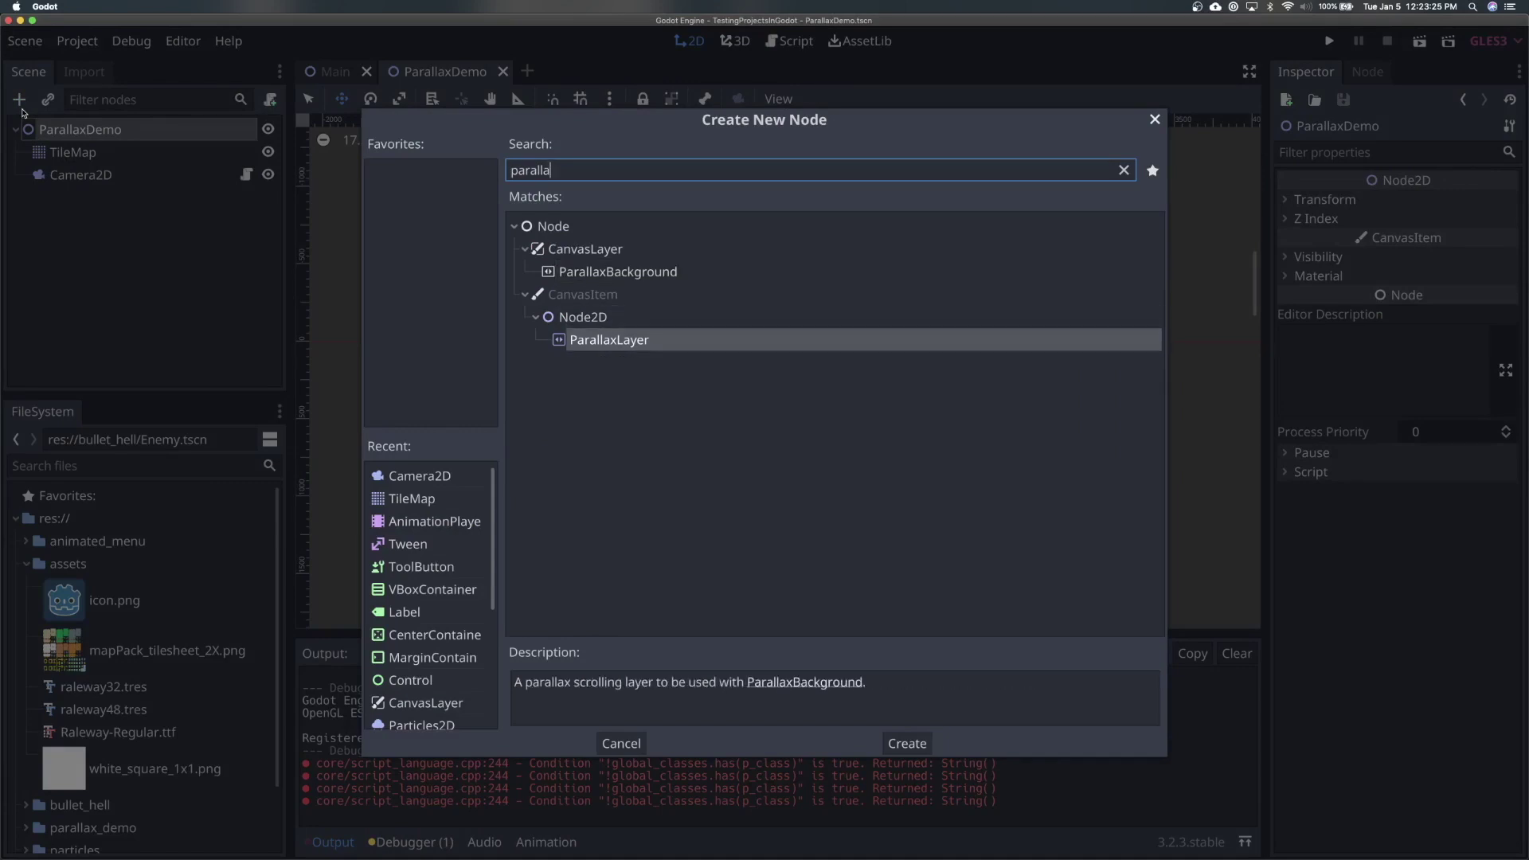
key(Up)
key(Up)
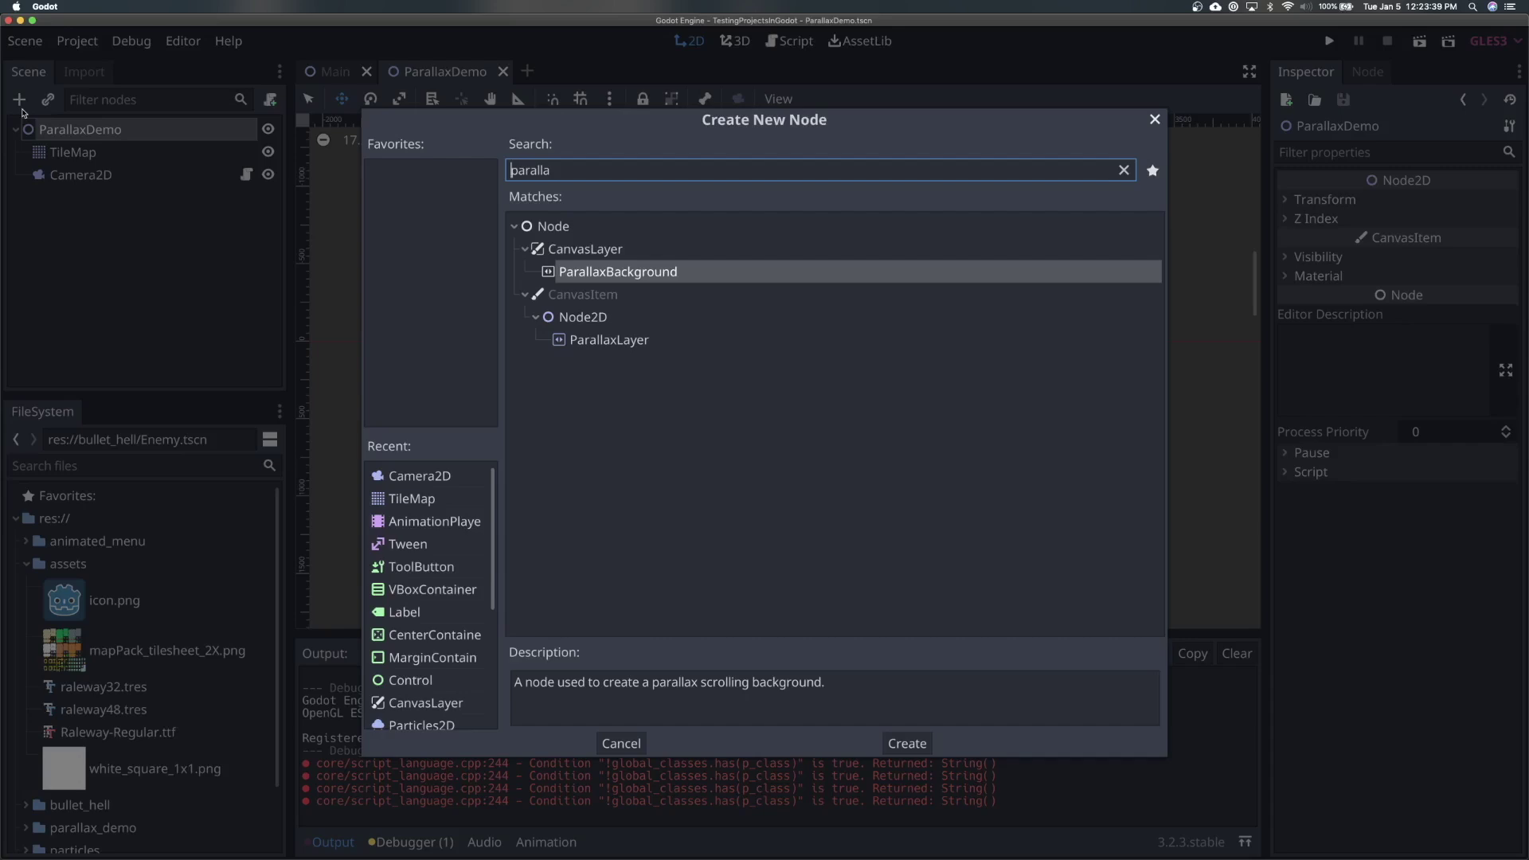
key(Return)
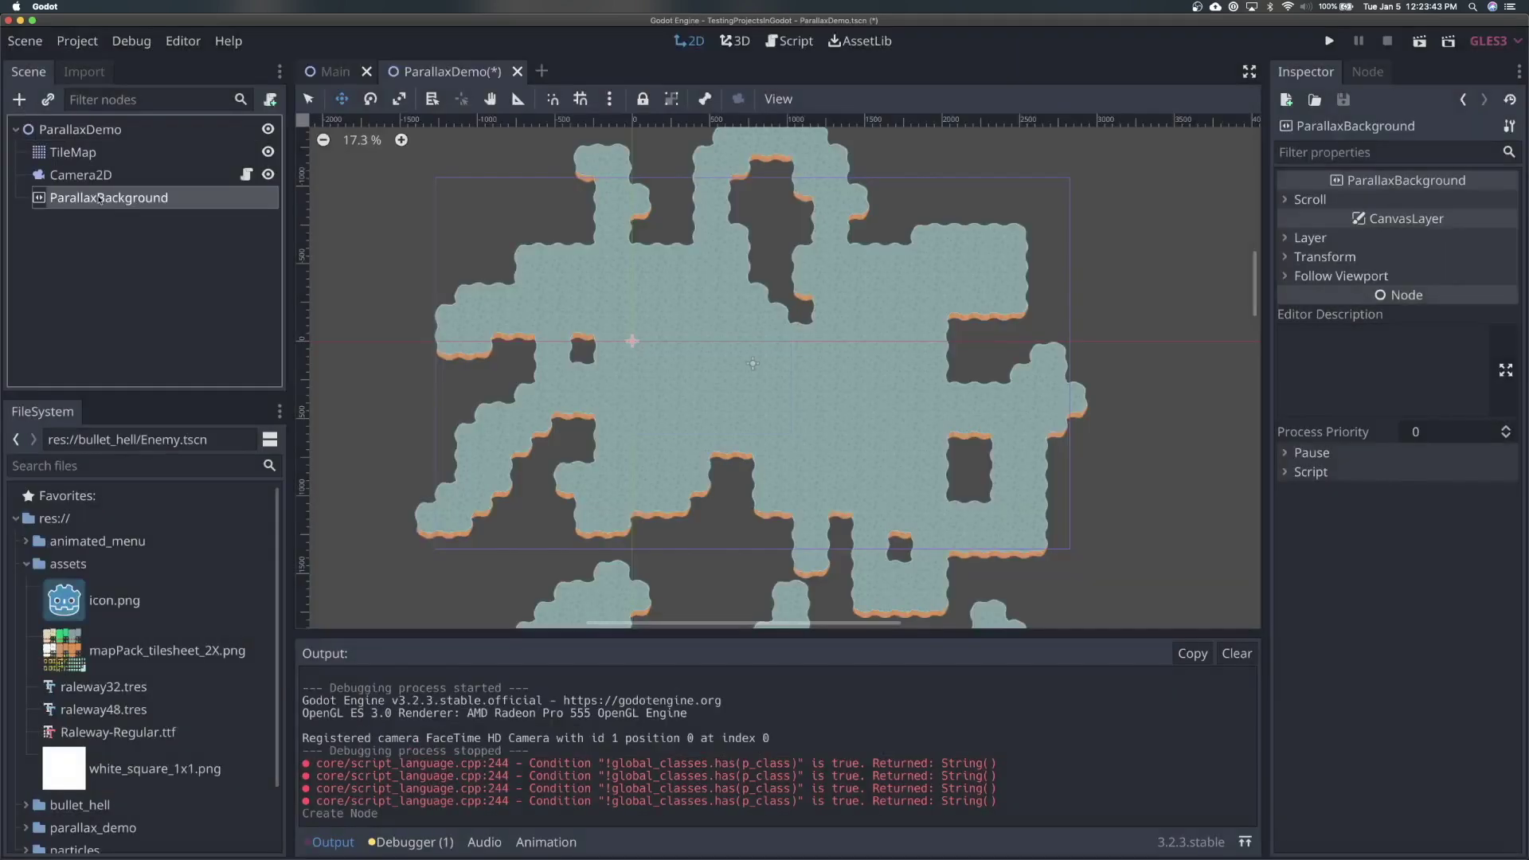
- Add a ParallaxLayer node as a child of ParallaxBackground
click(19, 99)
double_click(641, 341)
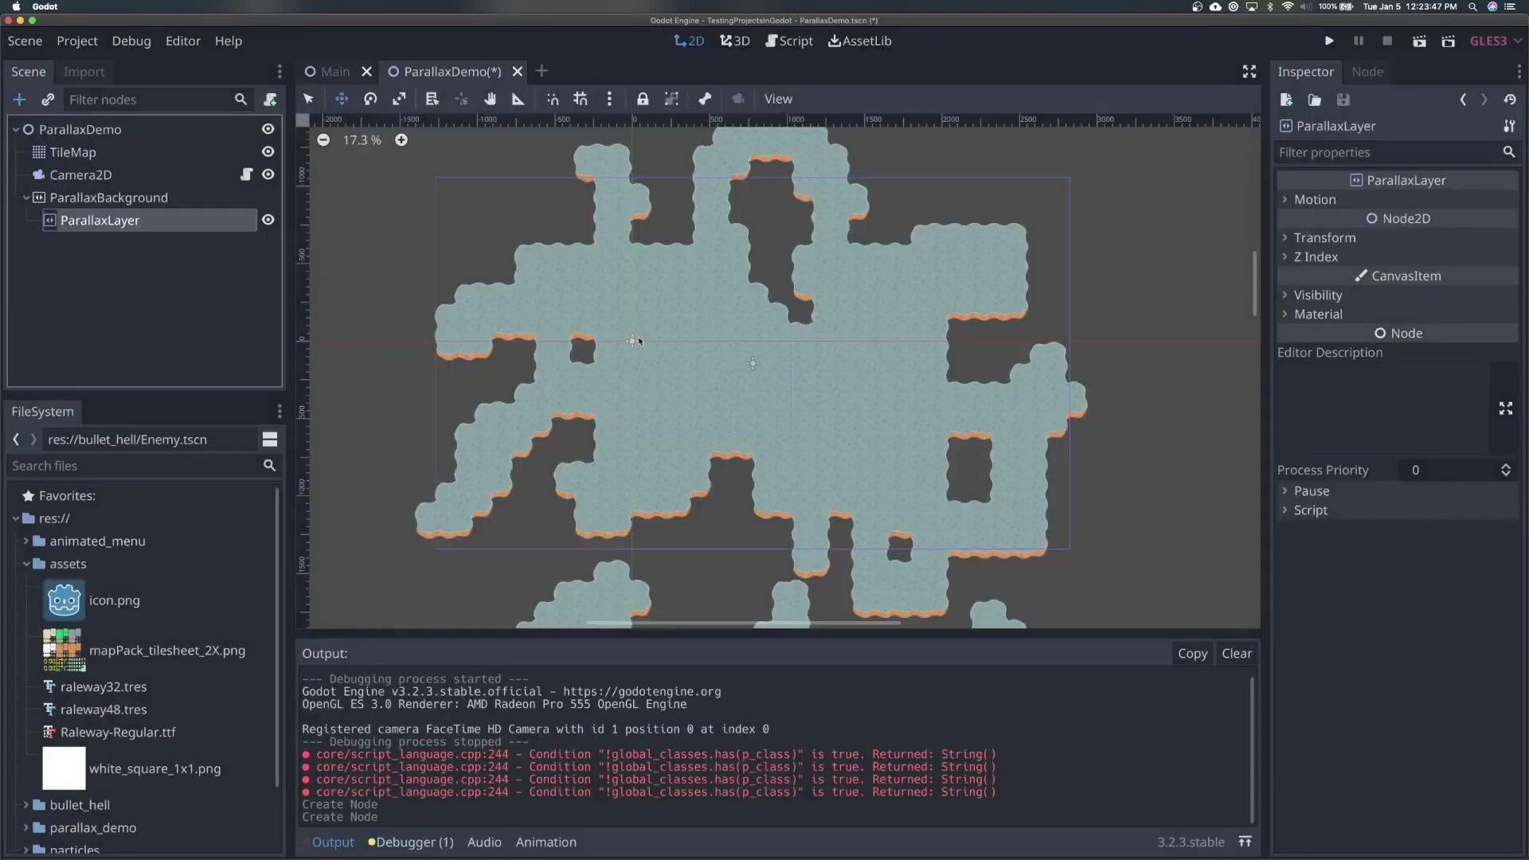
- Review the Scroll properties of the ParallaxBackground node and read the description of its Offset
click(189, 199)
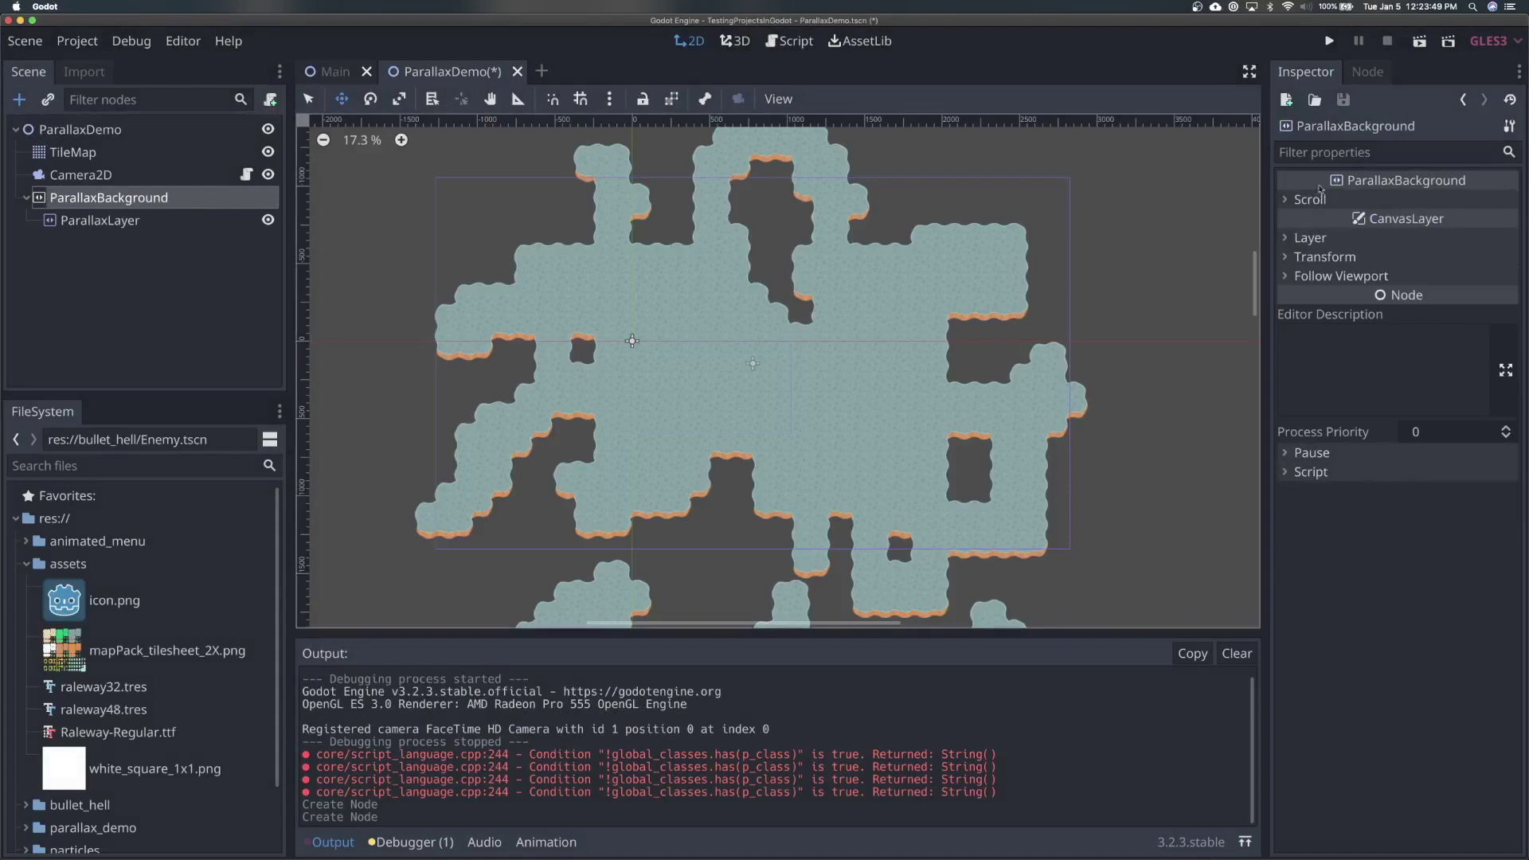
click(1351, 200)
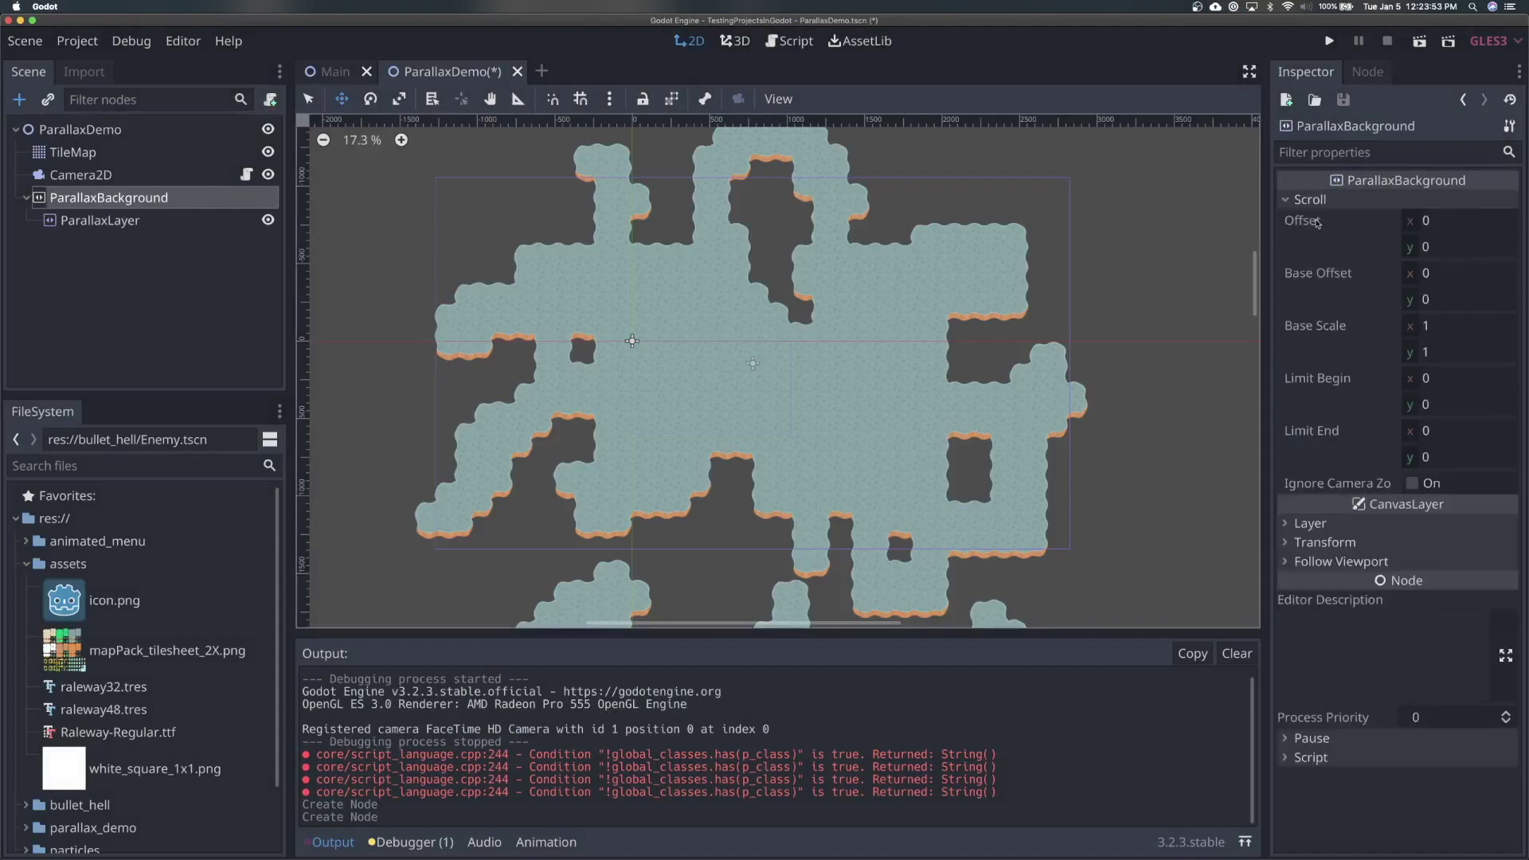
mouse_move(1318, 223)
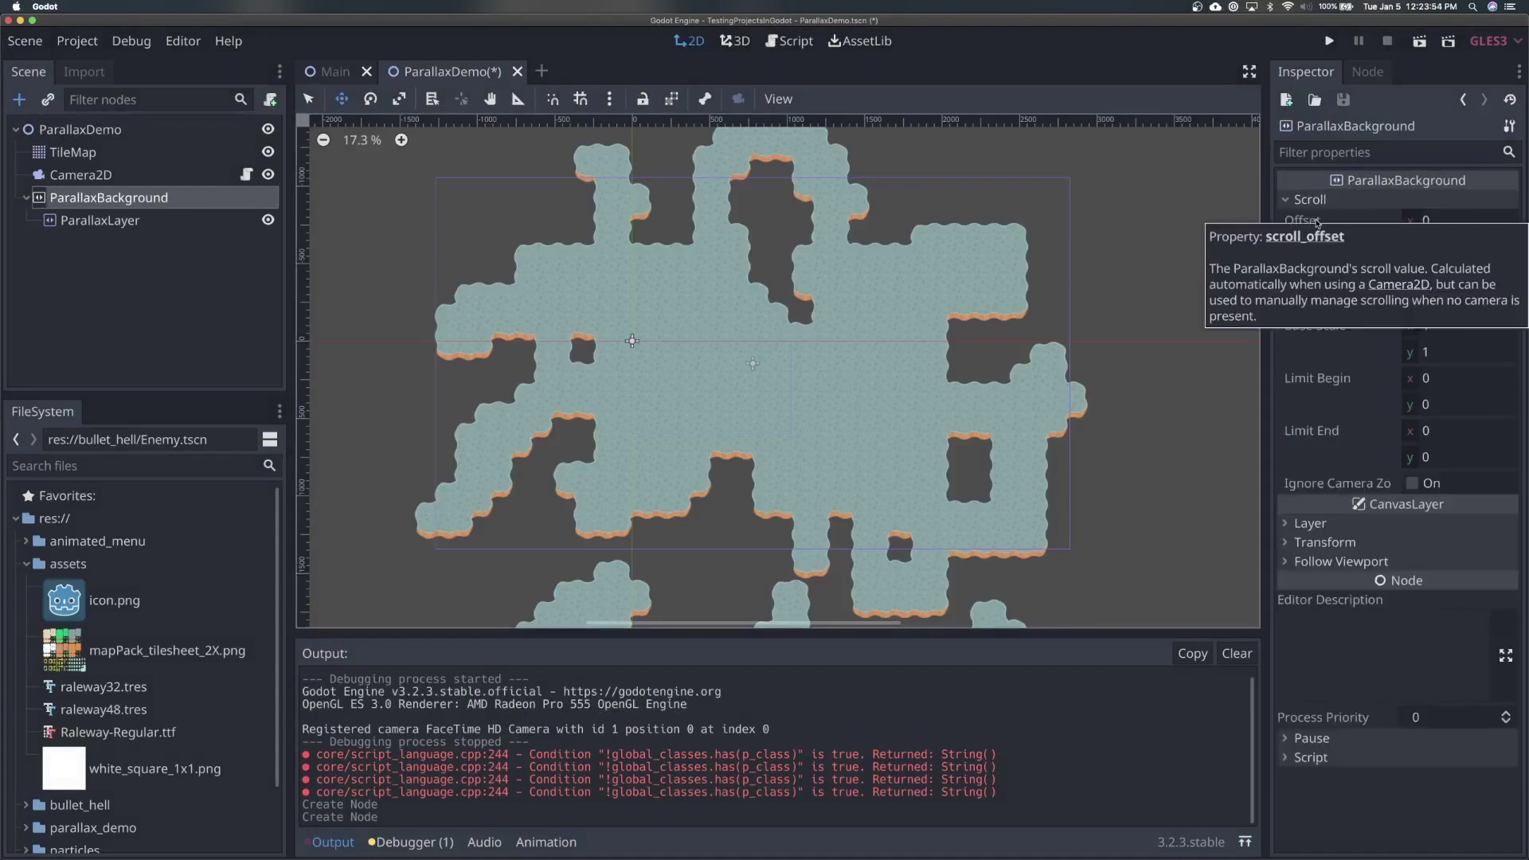
- Rename the ParallaxLayer node to Nebula
double_click(129, 223)
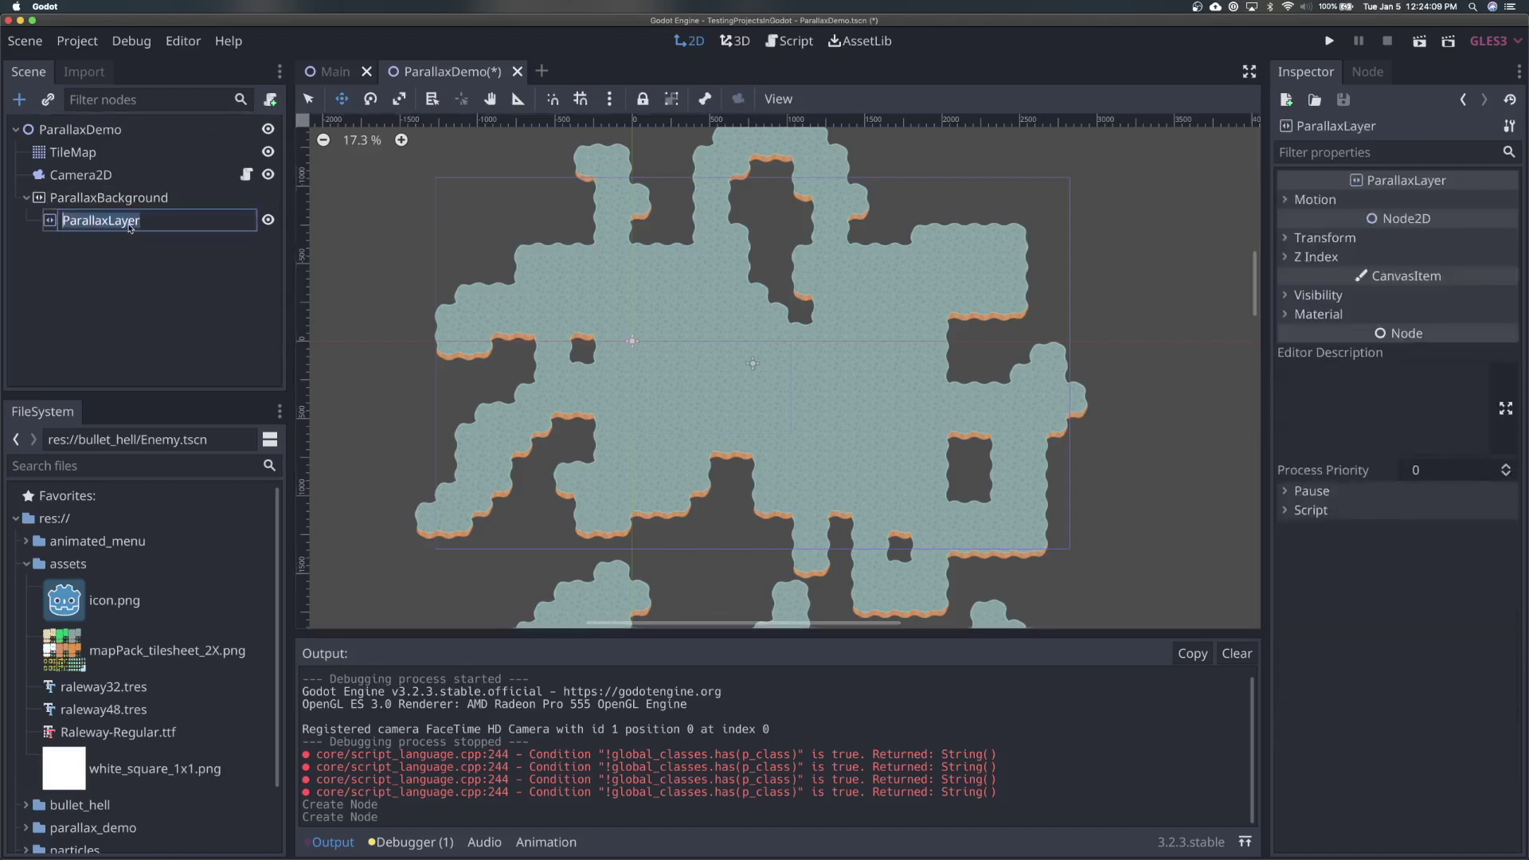
text(Nebula)
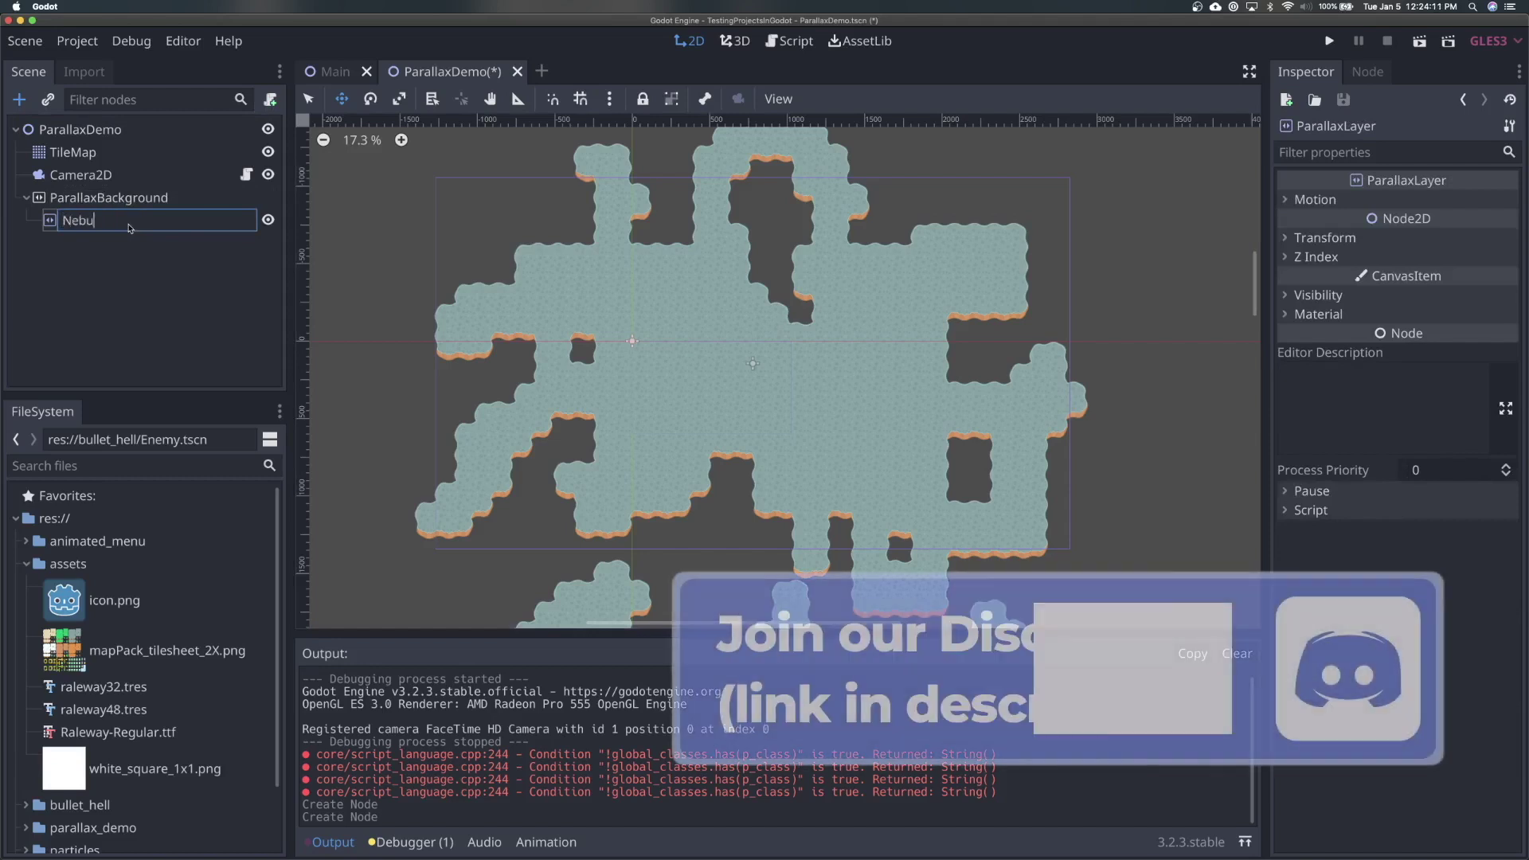
key(Return)
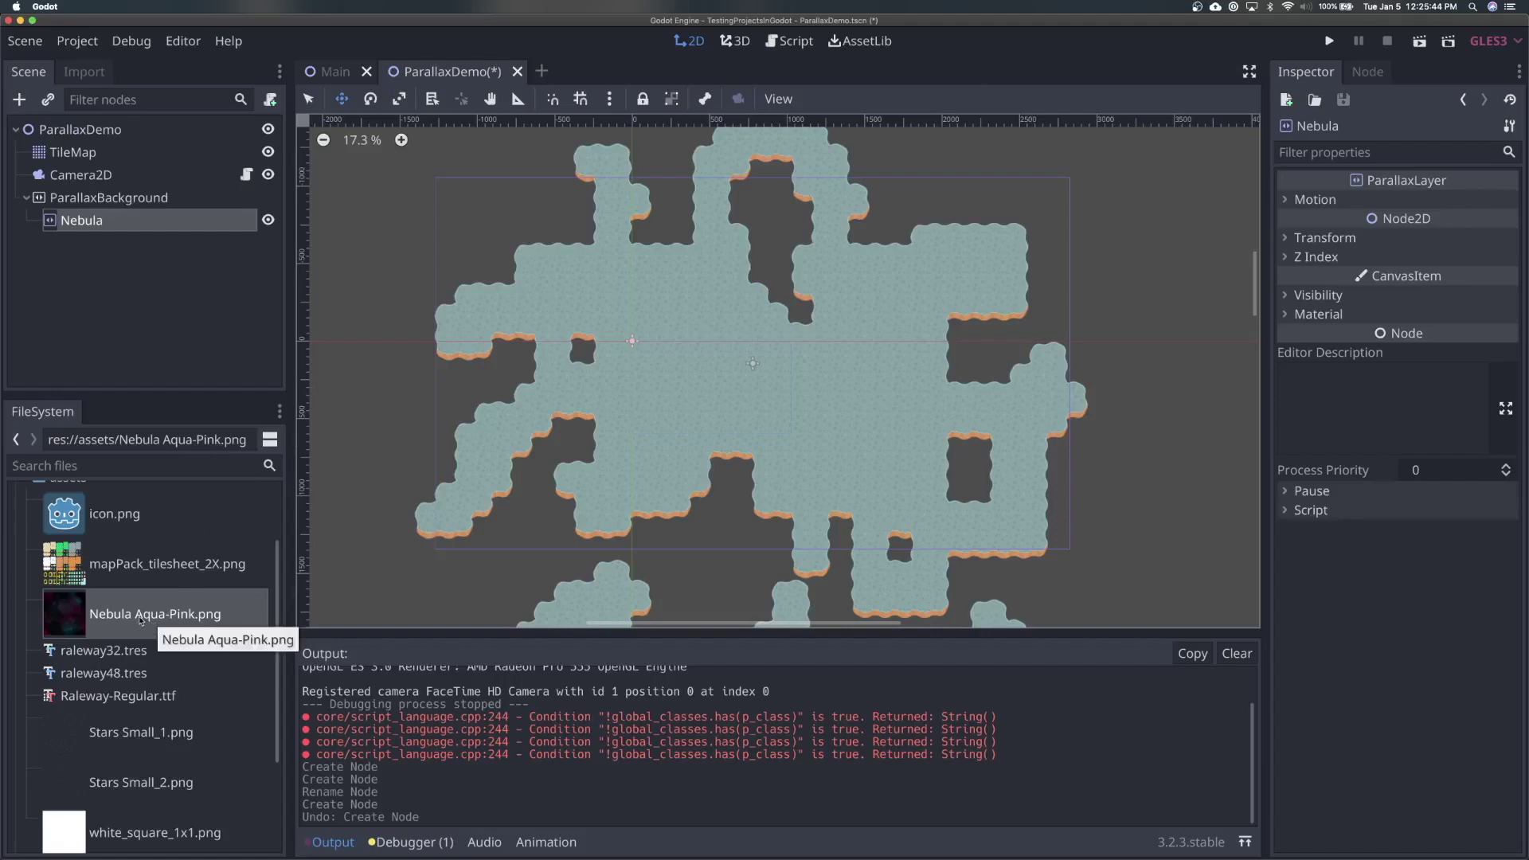
- Look over the background images Stars Small_1.png, Stars Small_2.png and Nebula Aqua-Pink.png in the assets folder
click(139, 739)
click(144, 782)
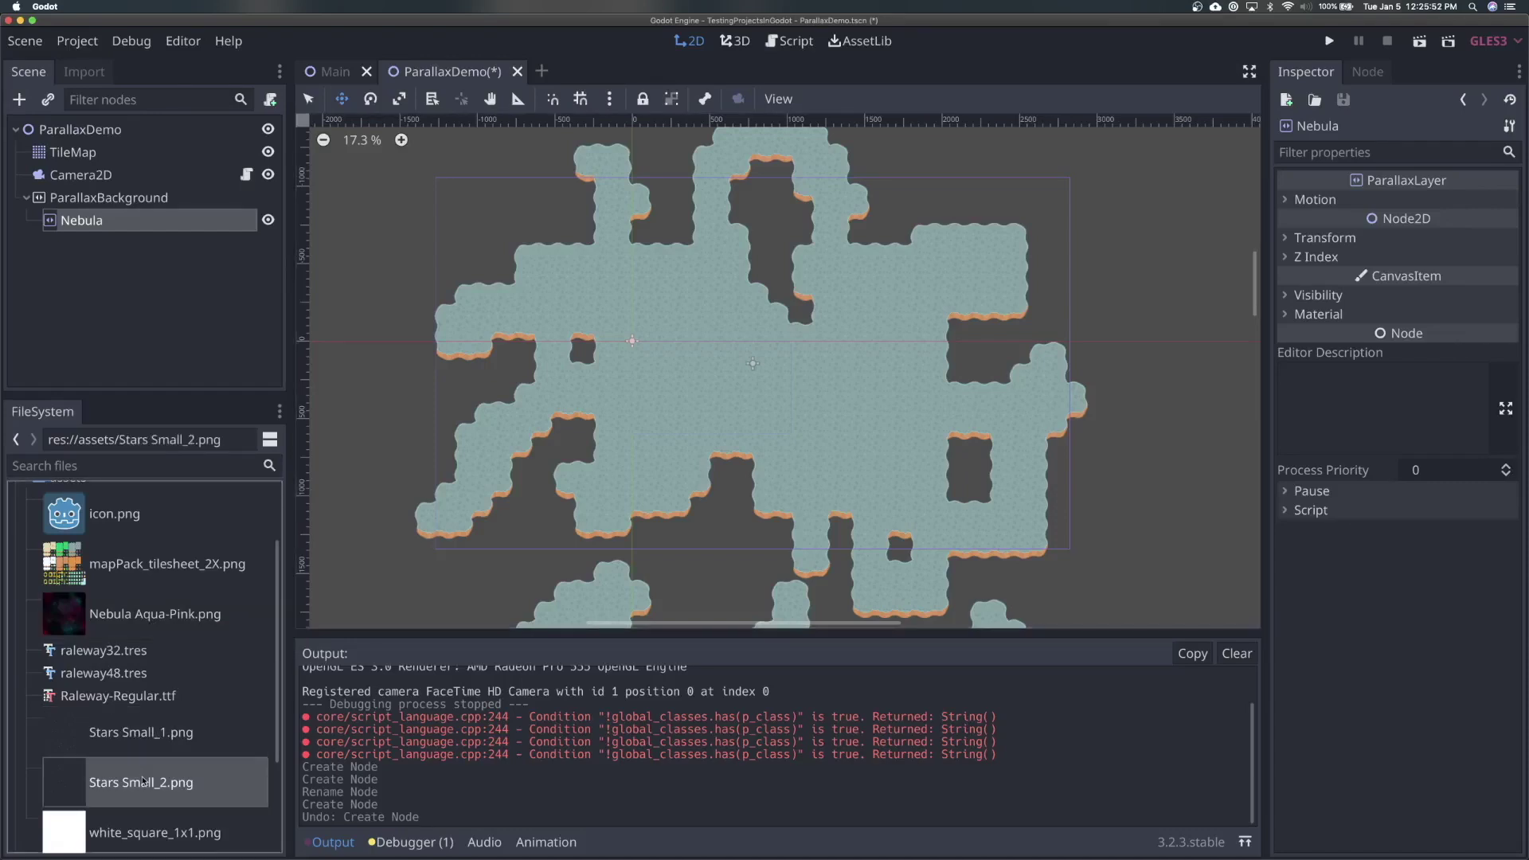
click(133, 629)
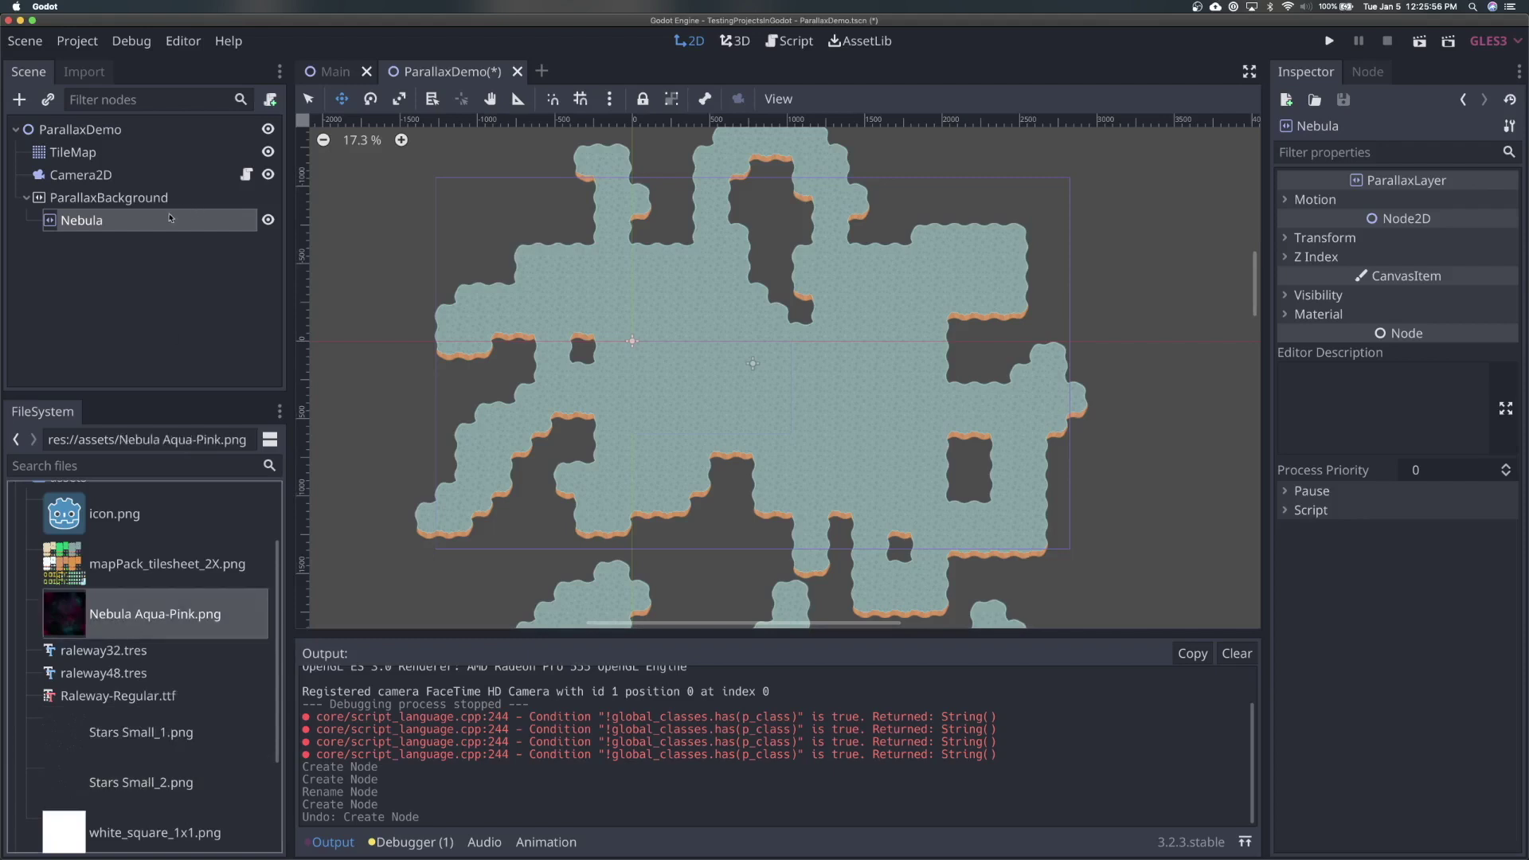
- Review the Motion properties of the Nebula layer, including scale, offset and mirroring, and collapse them again
click(227, 226)
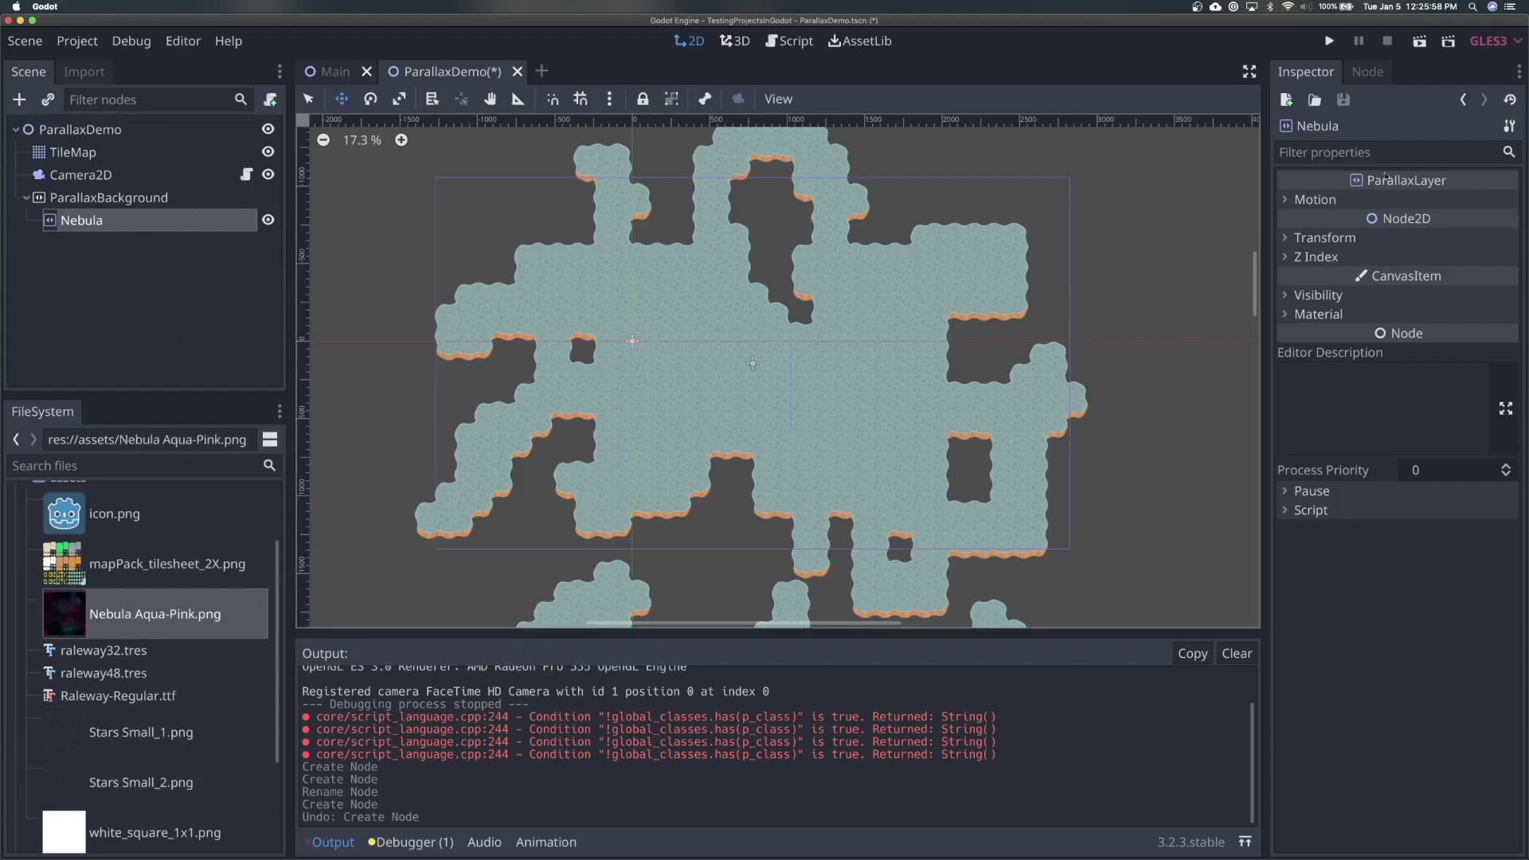
click(1362, 199)
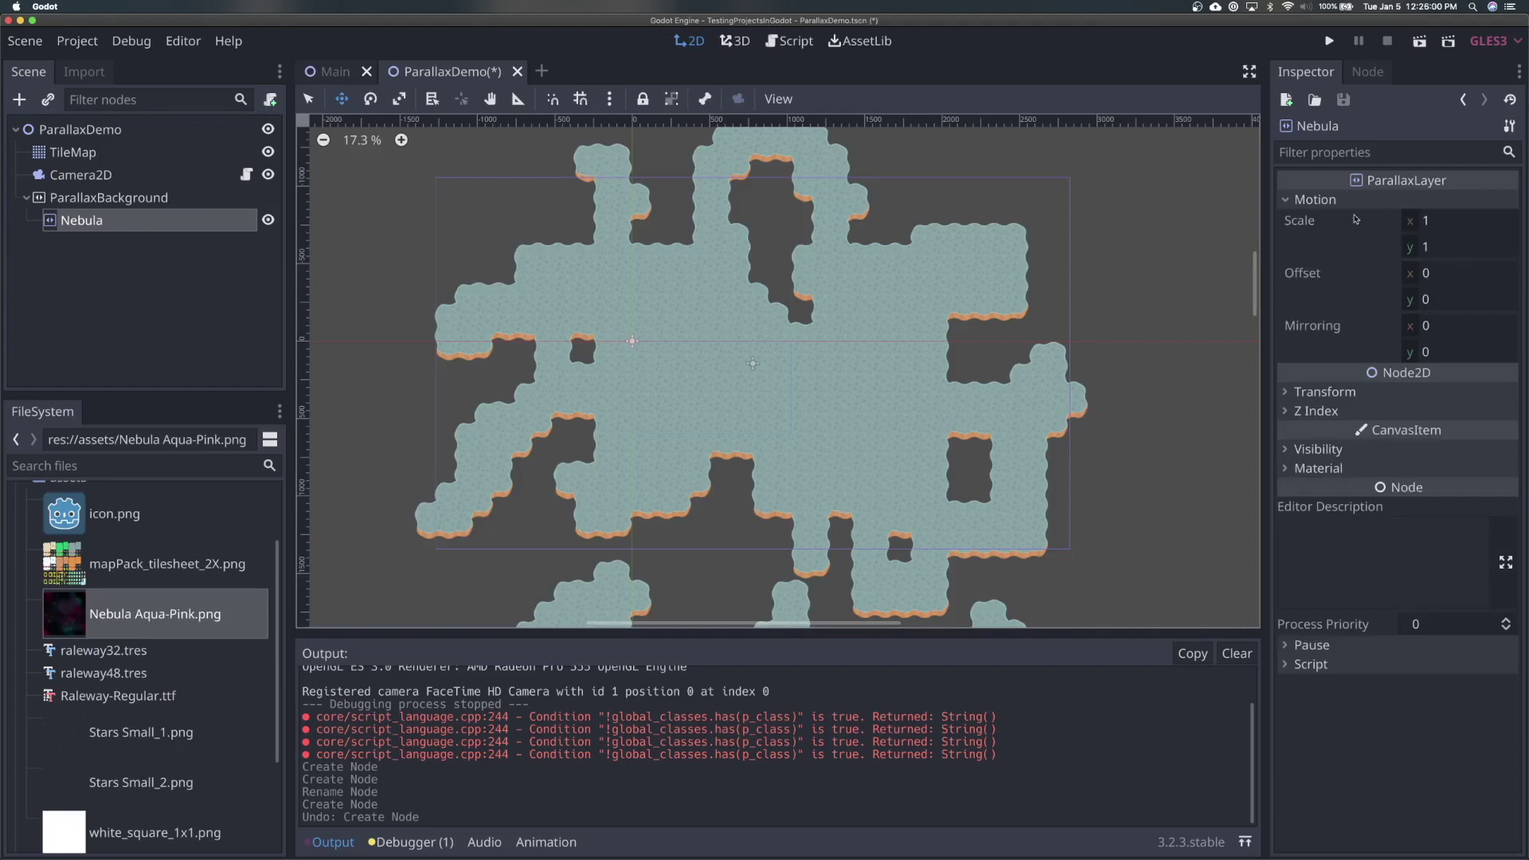
click(1331, 200)
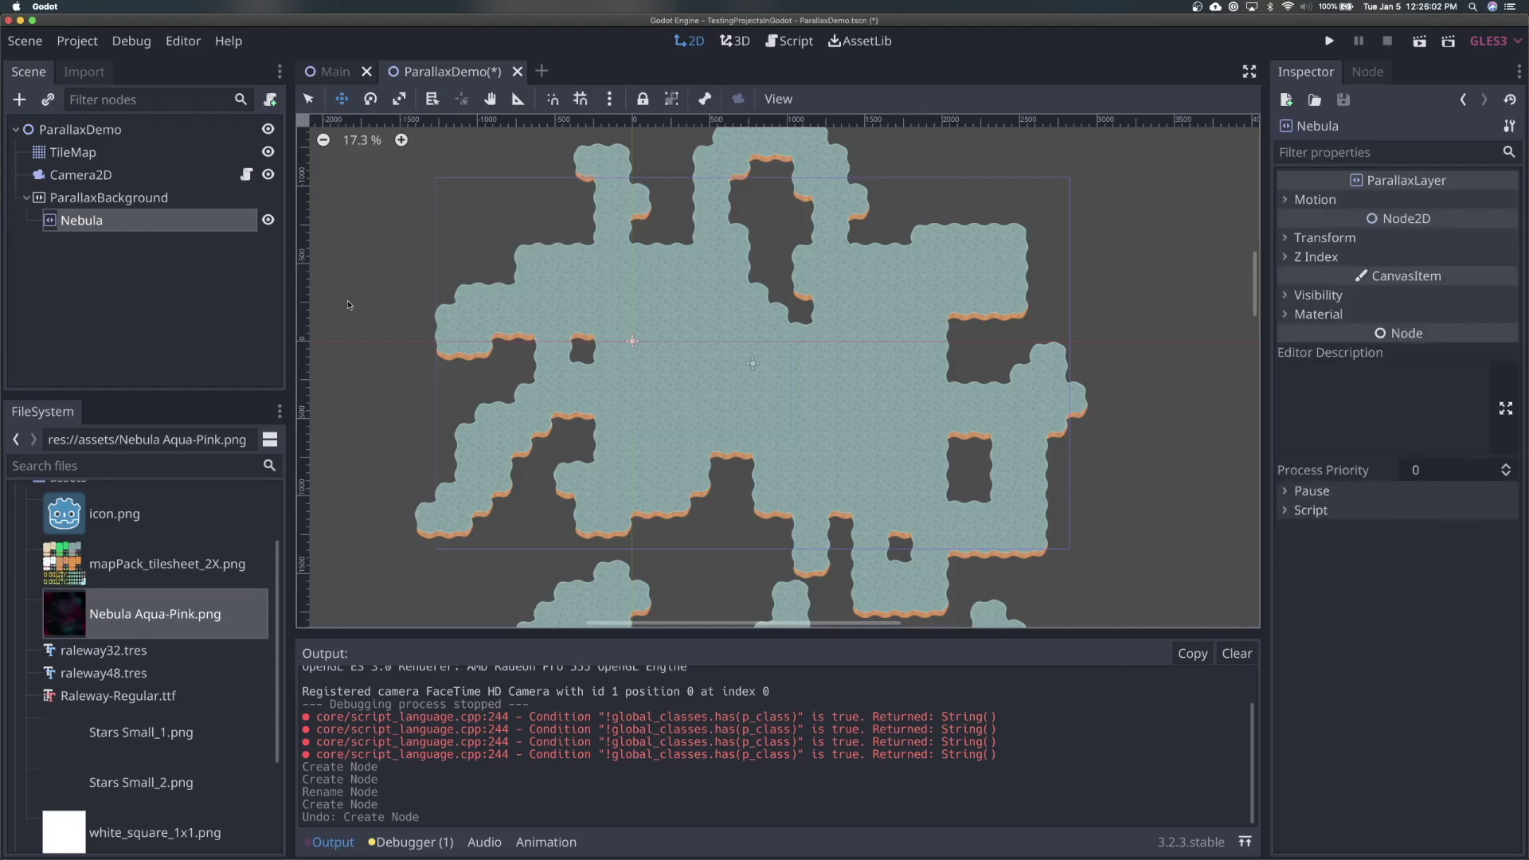
- Add a Sprite node as a child of the Nebula layer
click(20, 100)
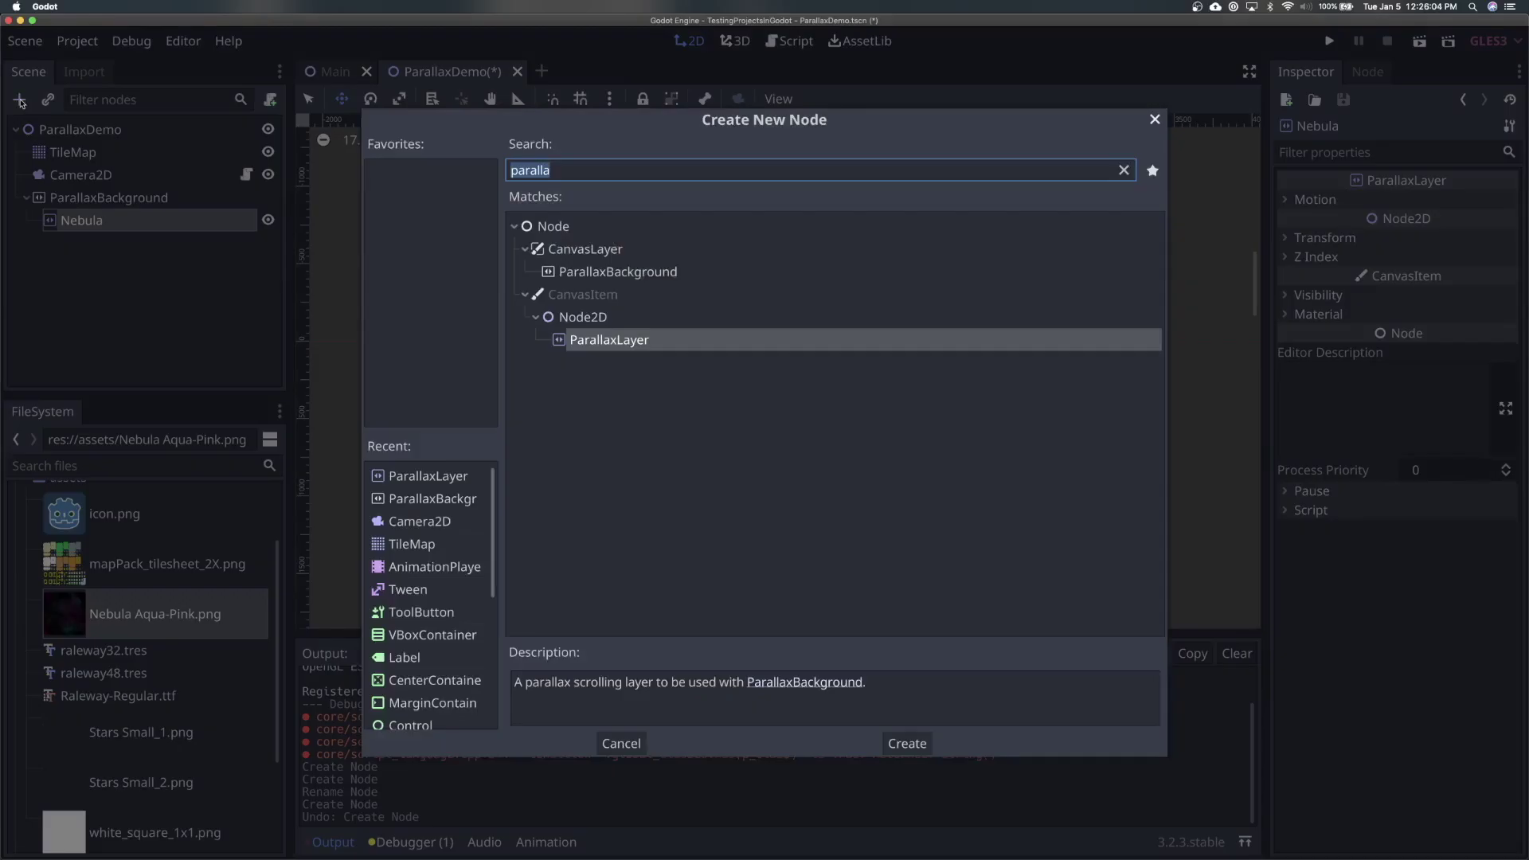
text(sprite)
key(Down)
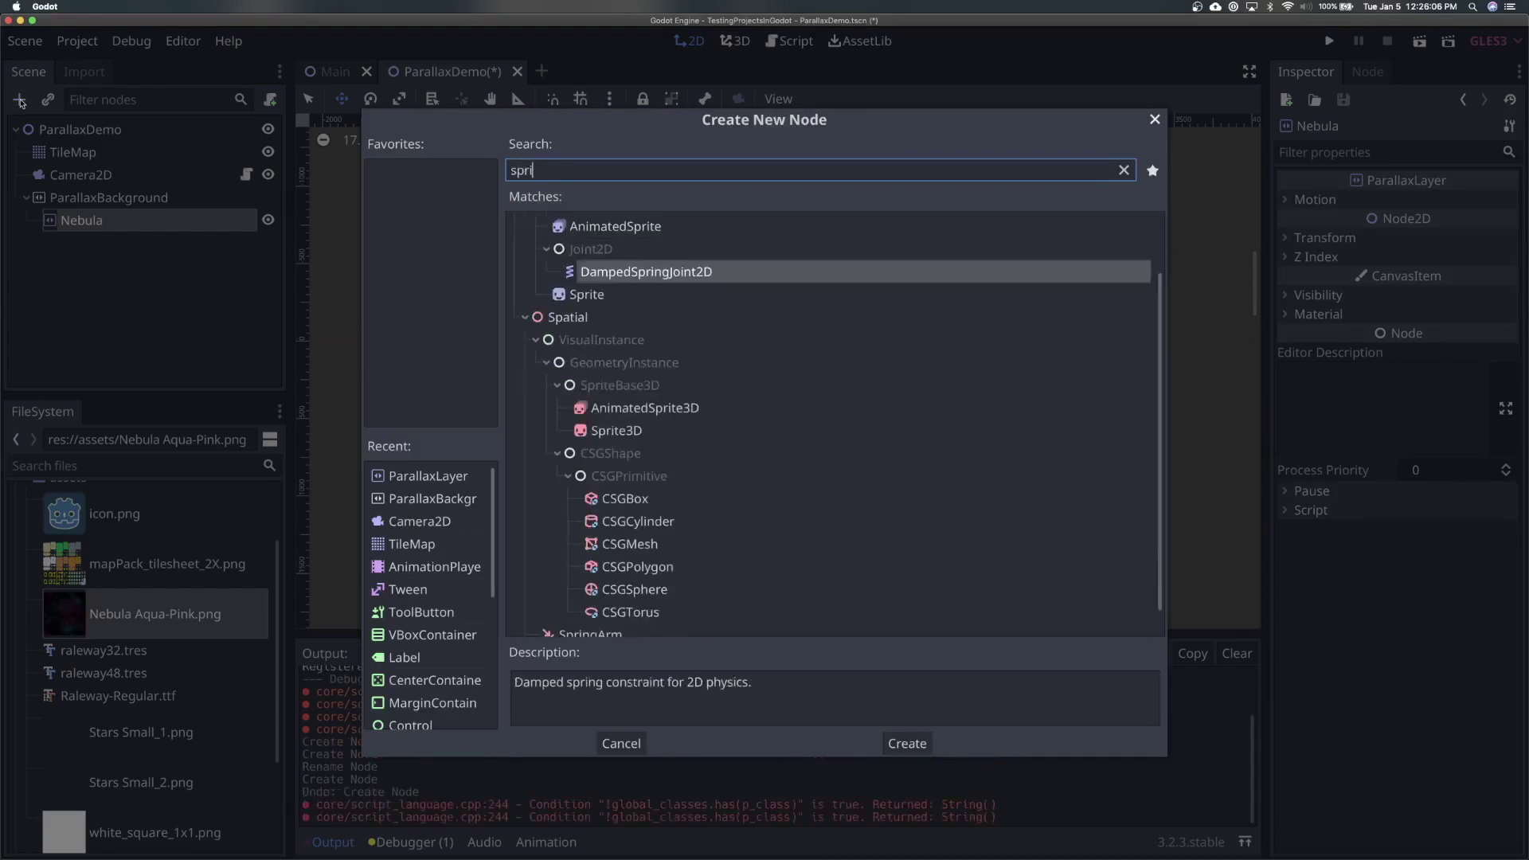
key(Down)
key(Return)
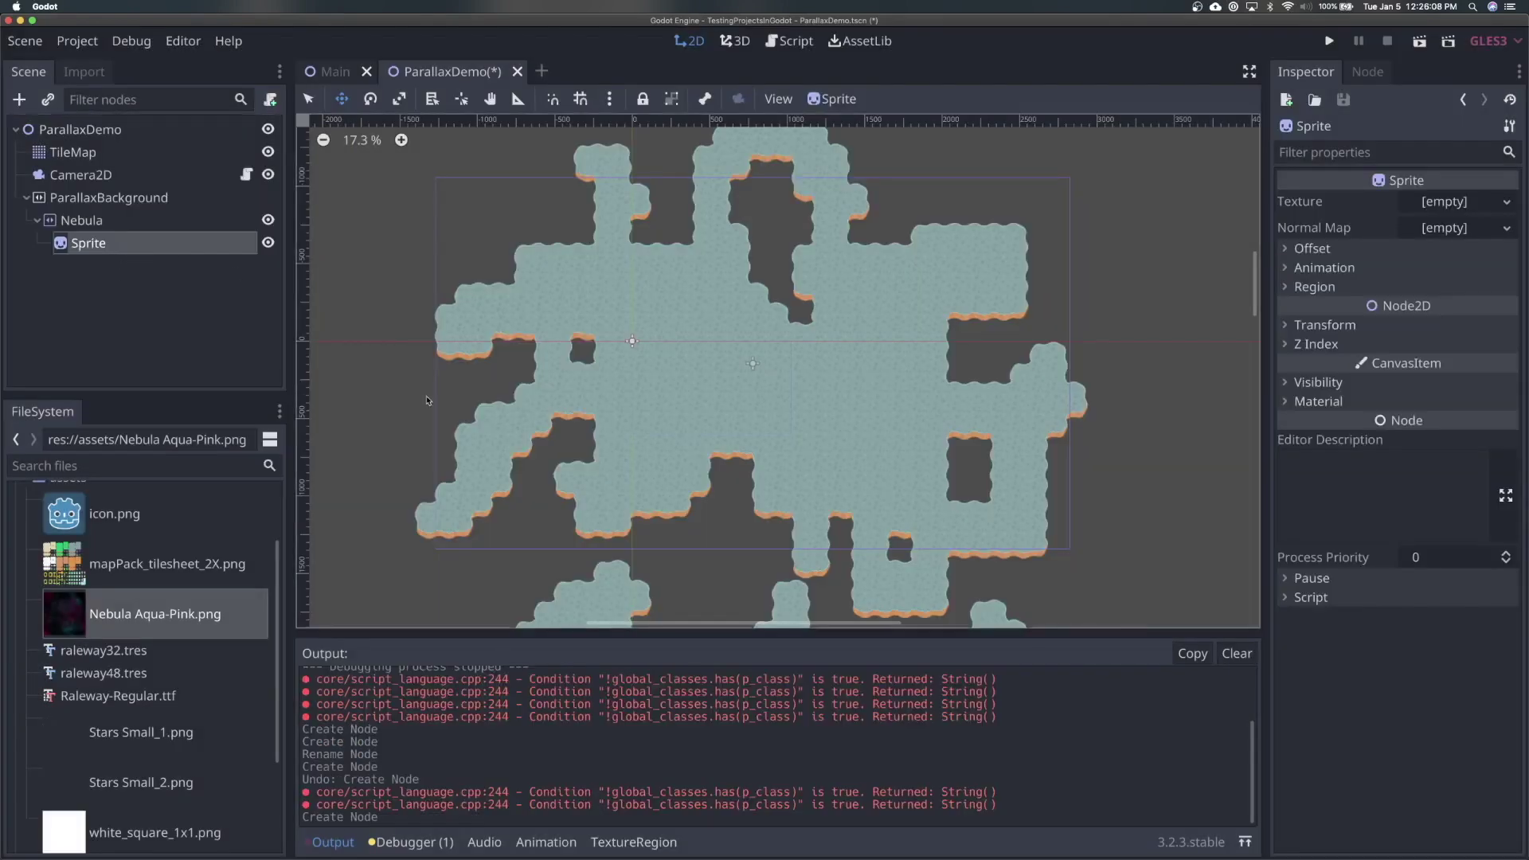
- Assign Nebula Aqua-Pink.png from the assets folder as the Sprite's texture
drag(162, 620, 1434, 207)
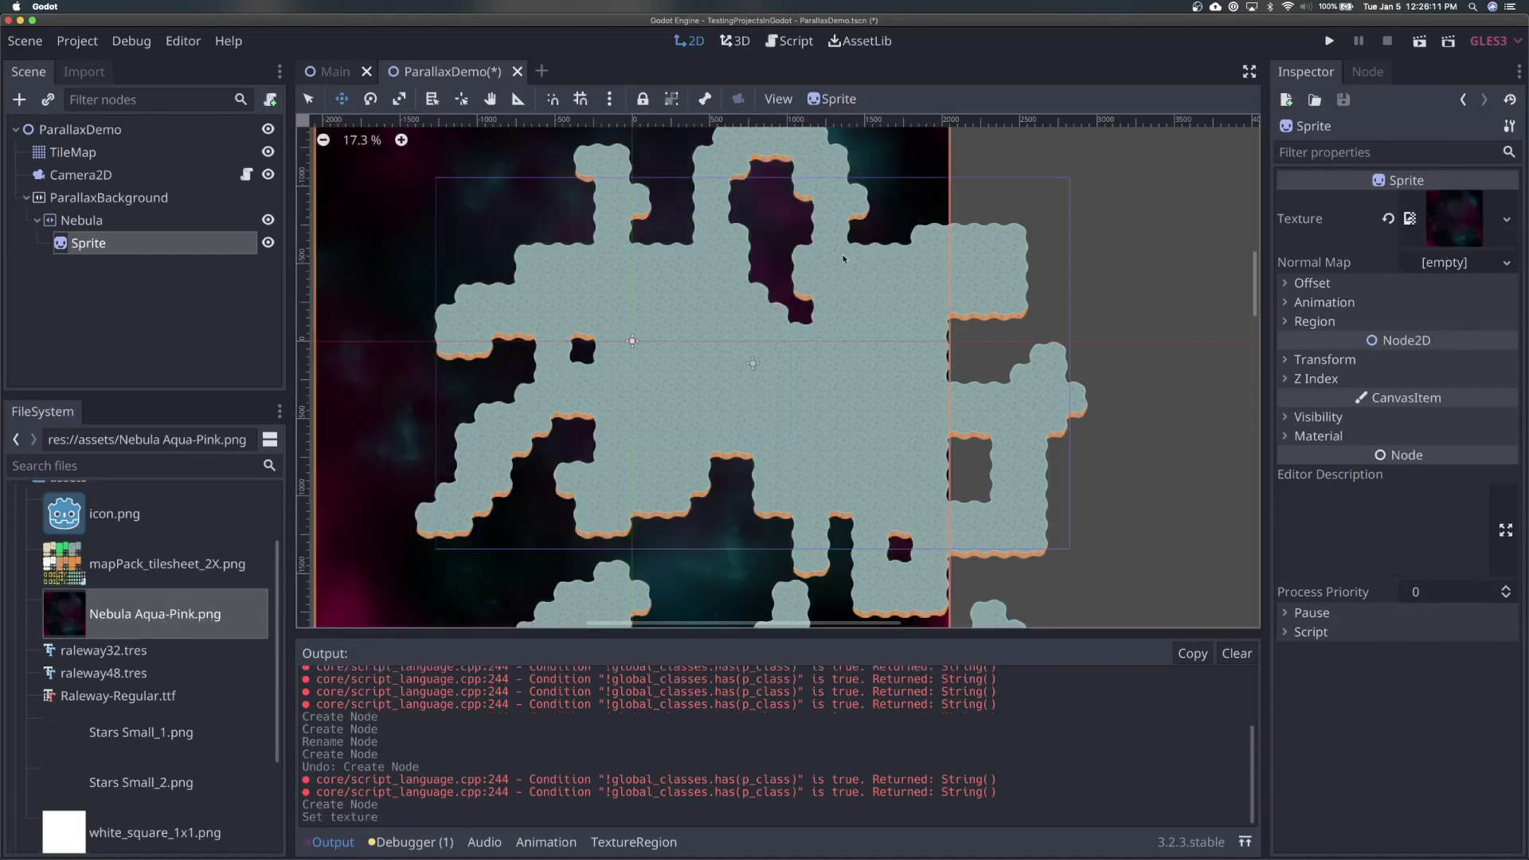
scroll(824, 276, down, 5)
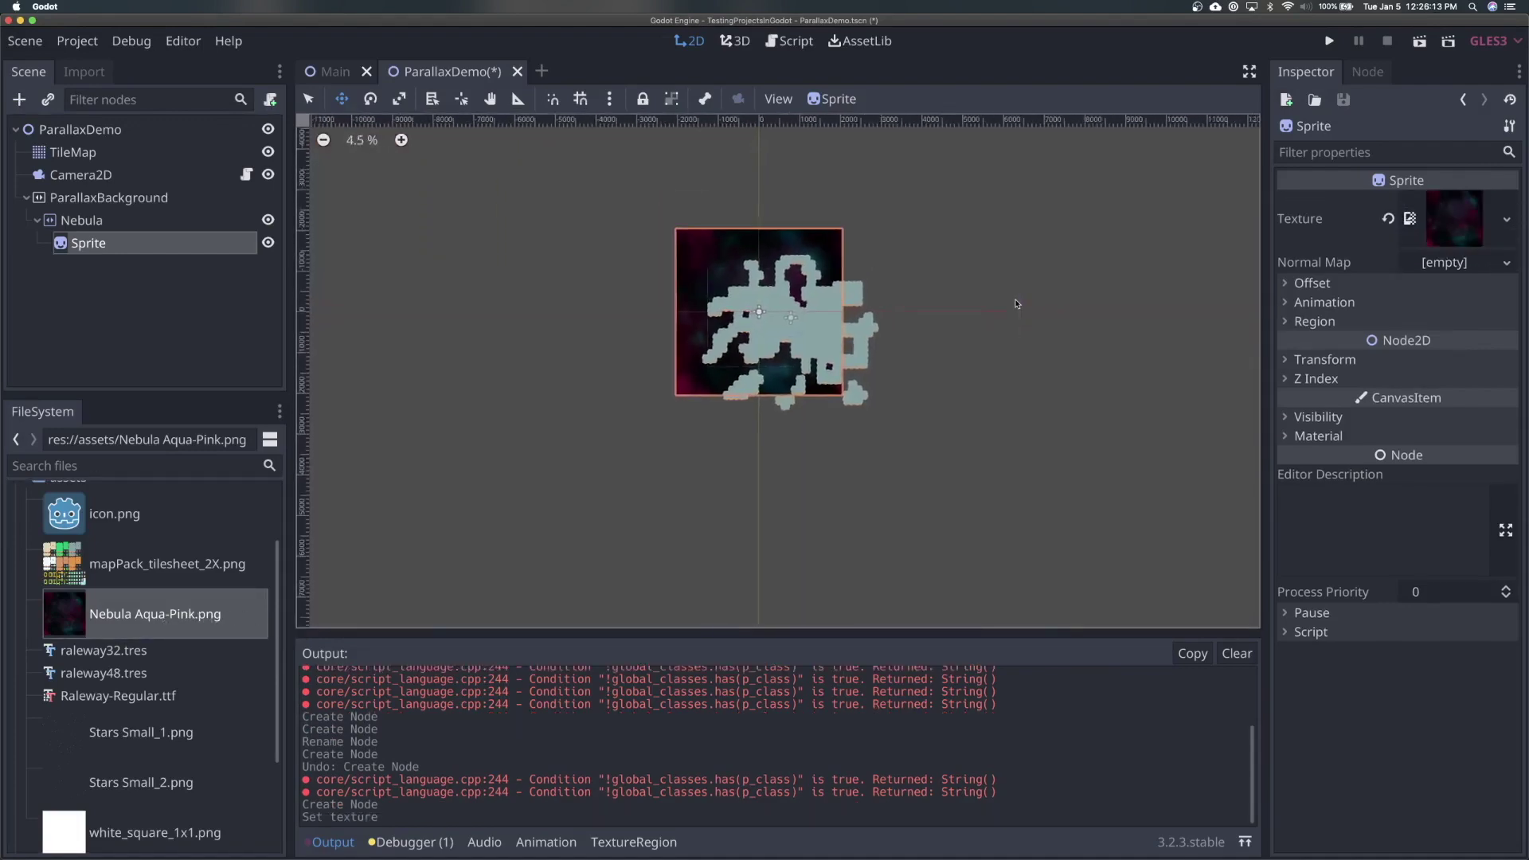
scroll(1015, 303, up, 2)
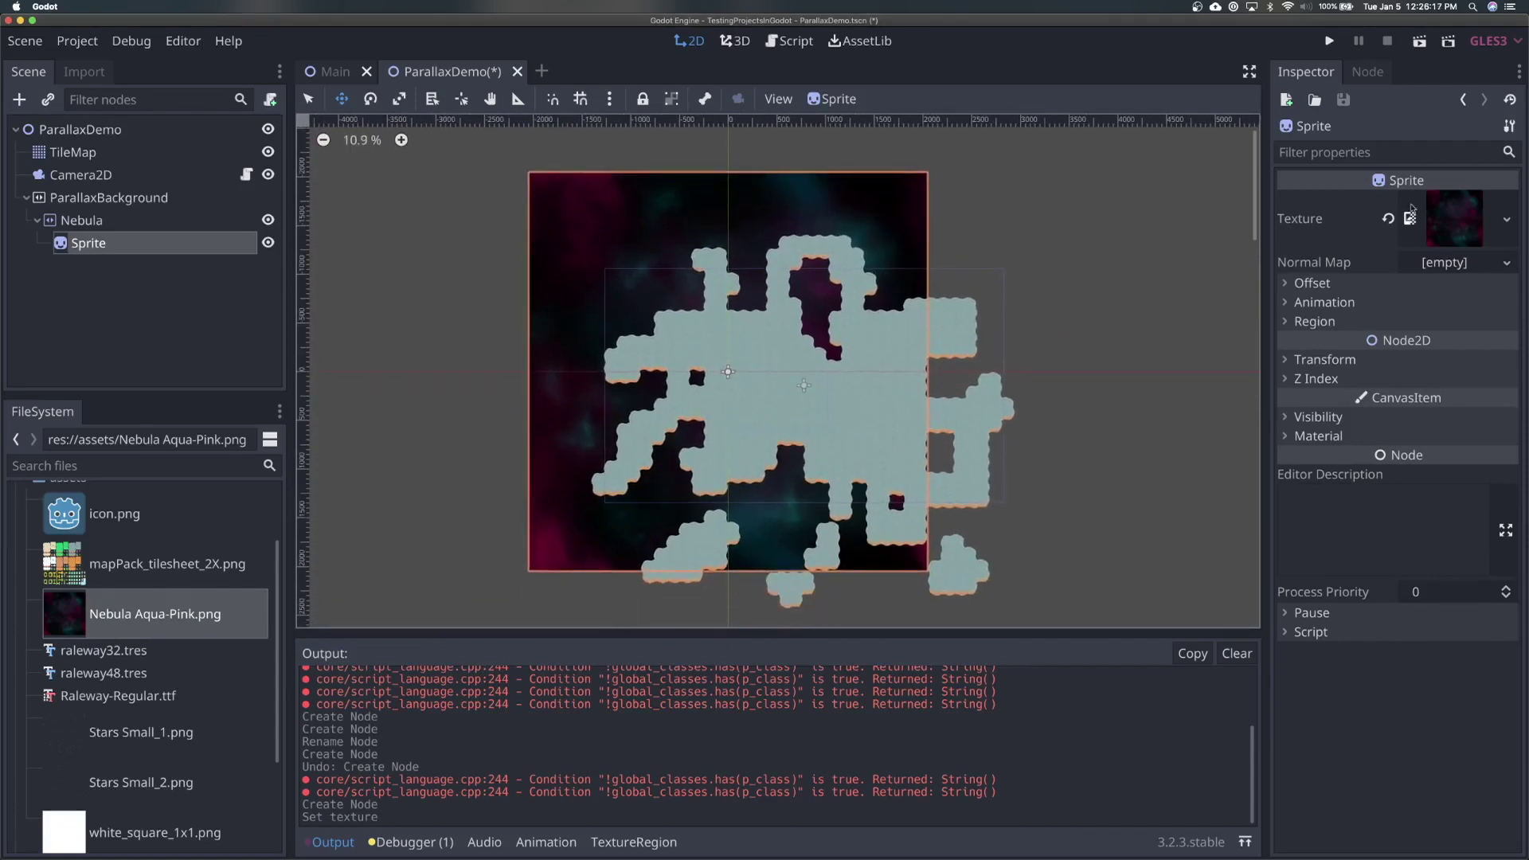
- Turn off the Centered option in the Sprite's Offset properties and collapse the section again
click(1443, 214)
click(1445, 212)
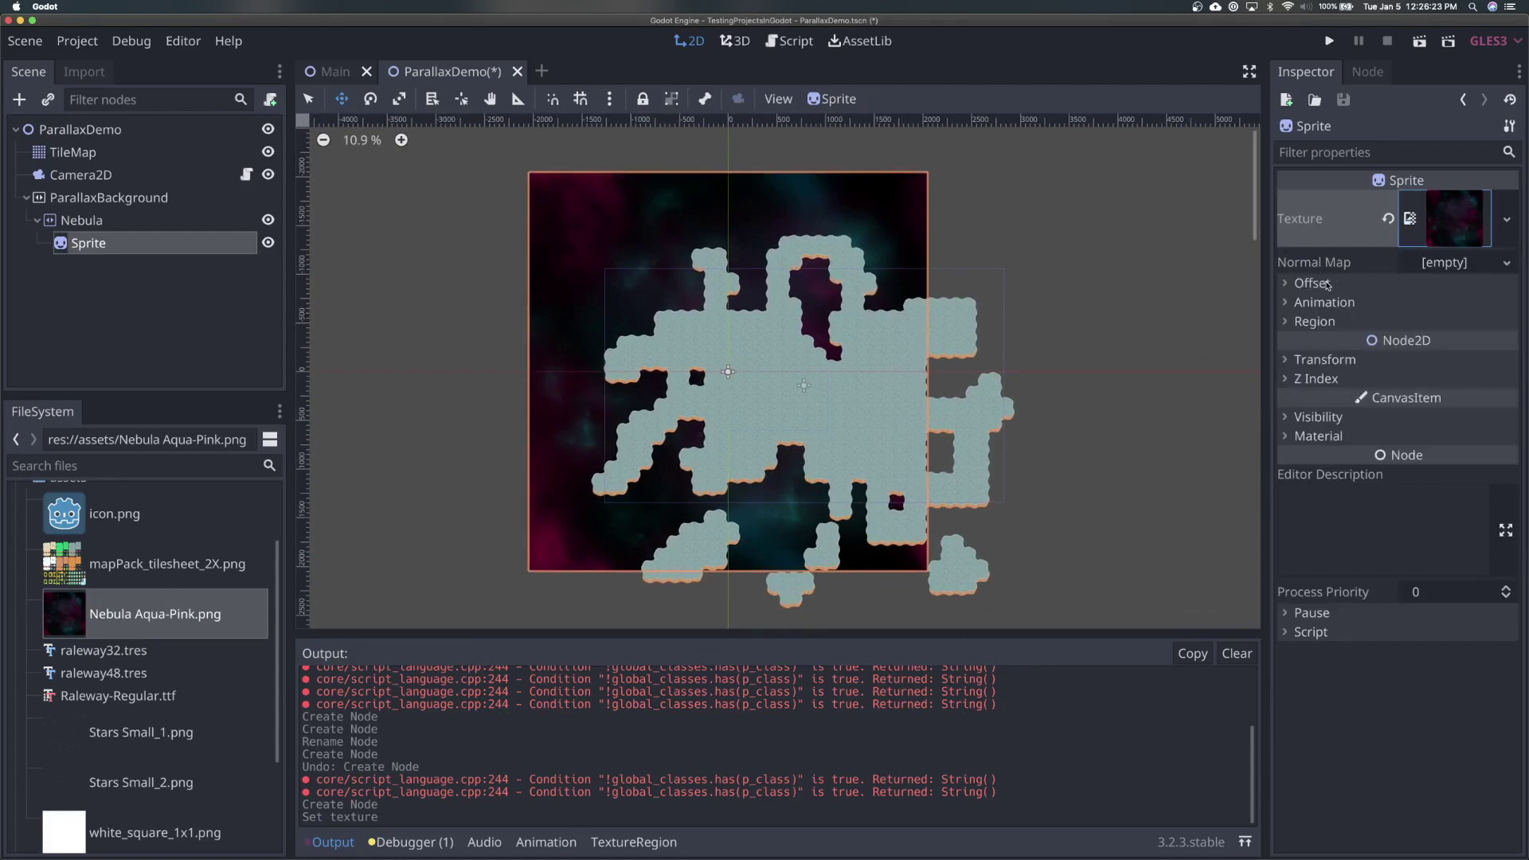
click(1328, 285)
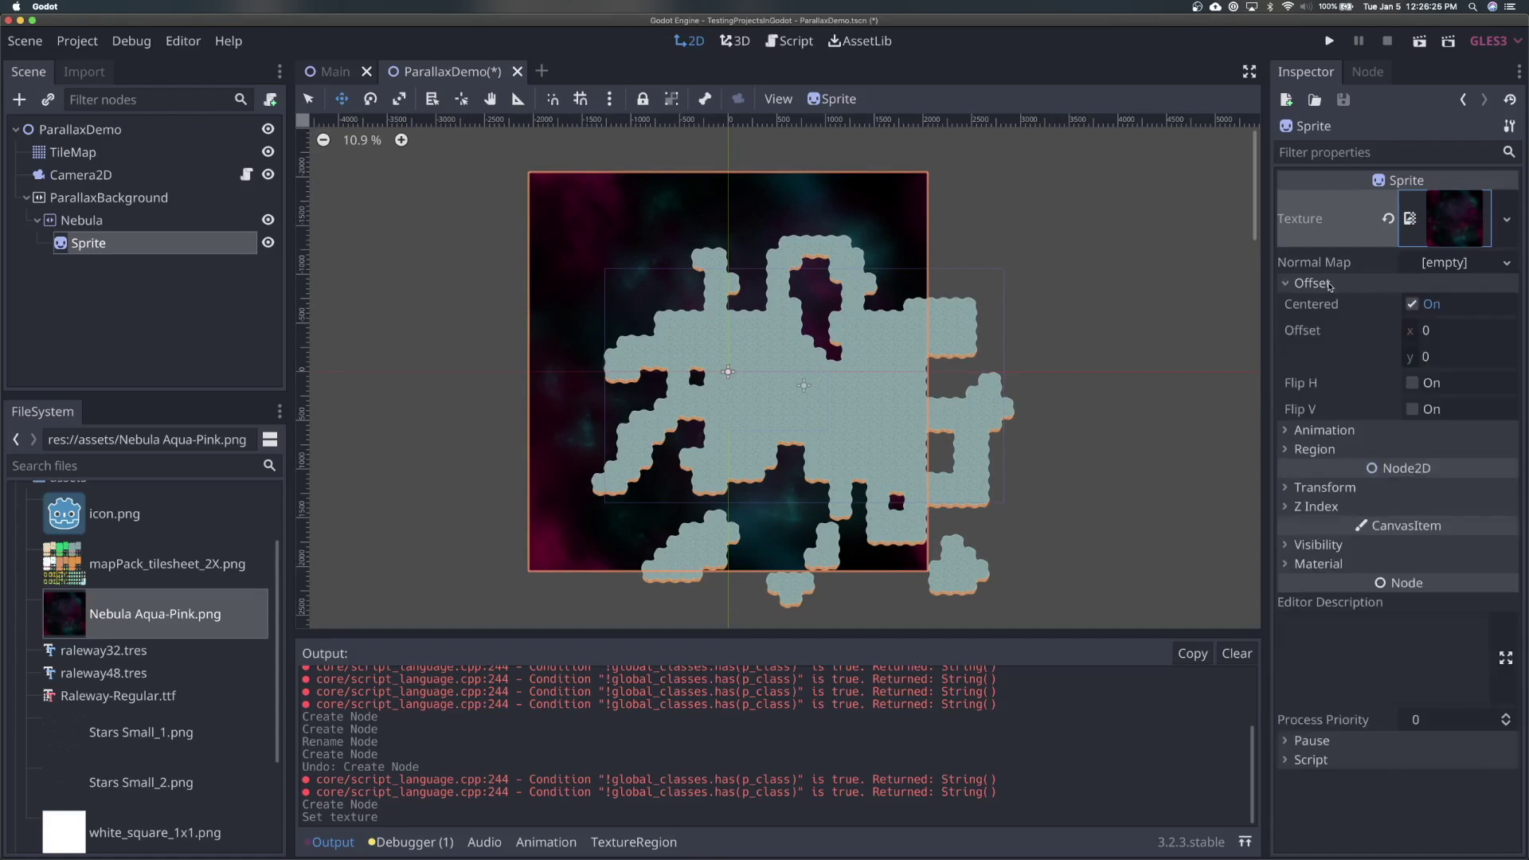
click(1412, 306)
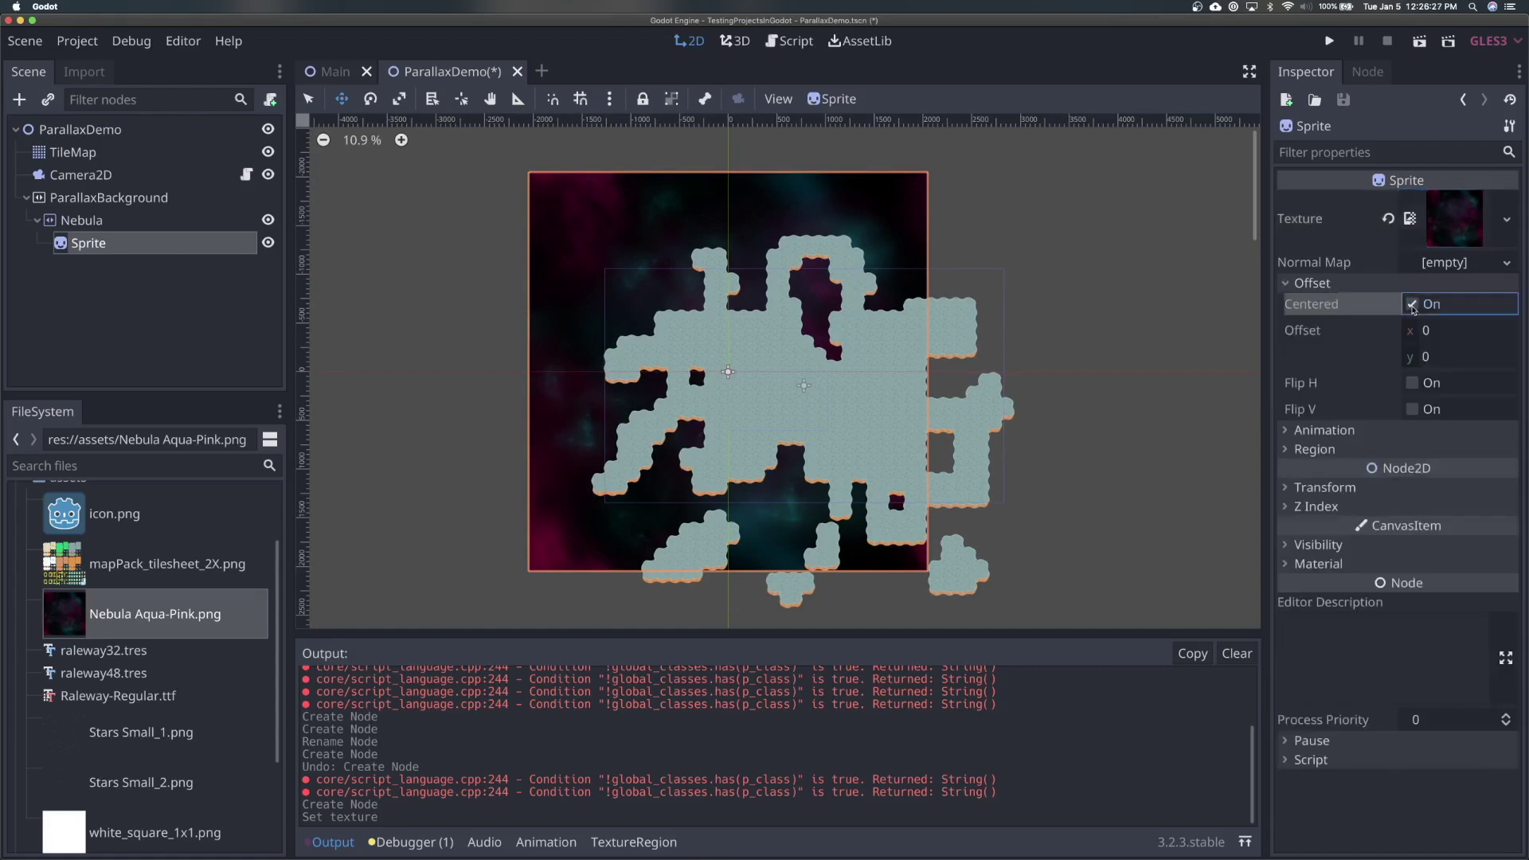
scroll(1023, 356, down, 2)
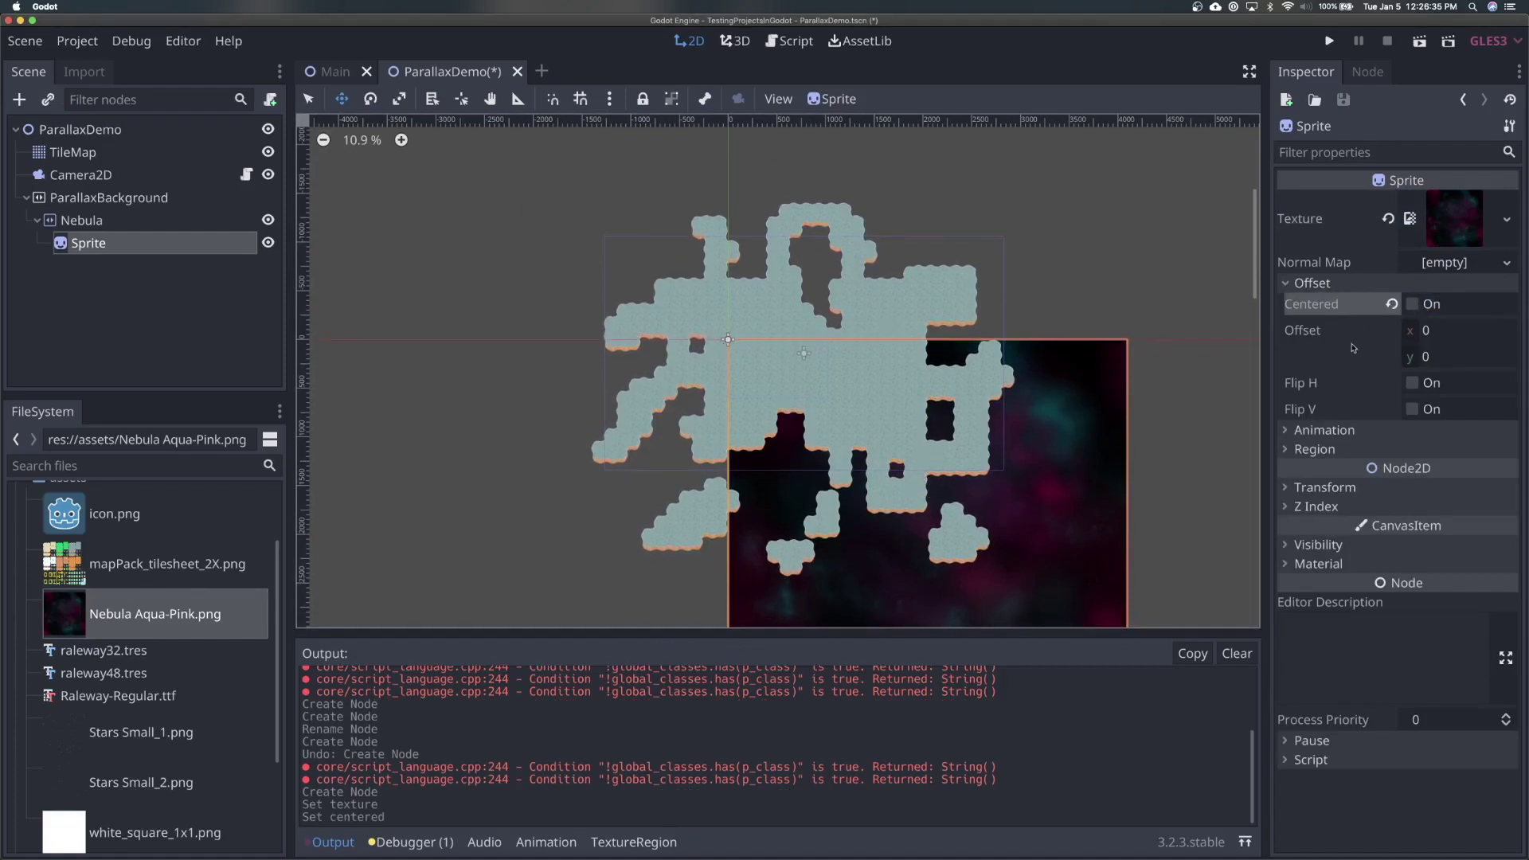
click(1326, 284)
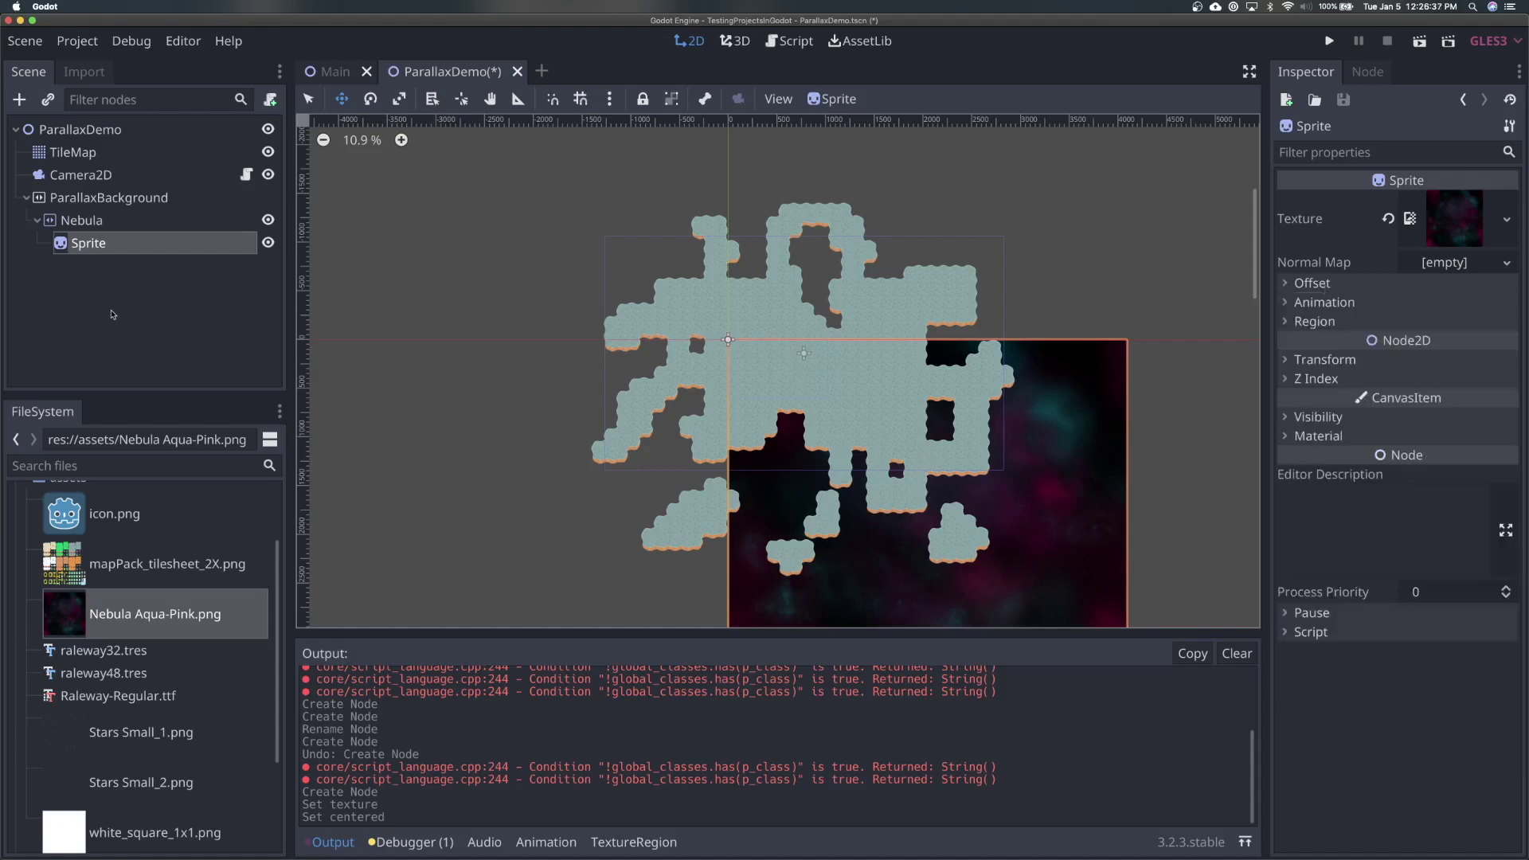
- Check the pixel dimensions of the Sprite's texture in its preview and glance at the Sprite's Transform properties
click(1459, 212)
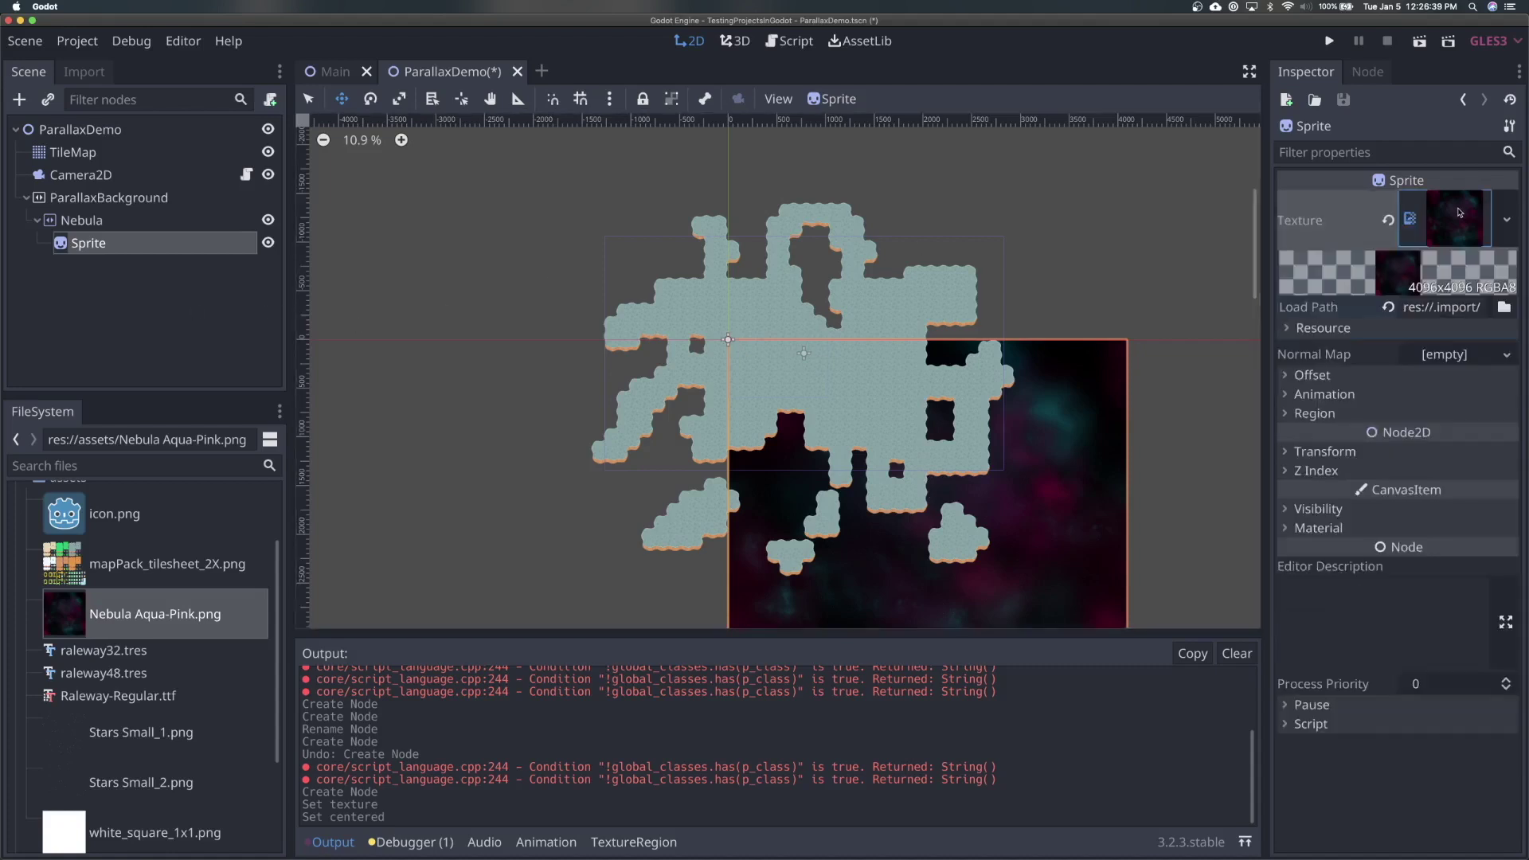
click(1407, 233)
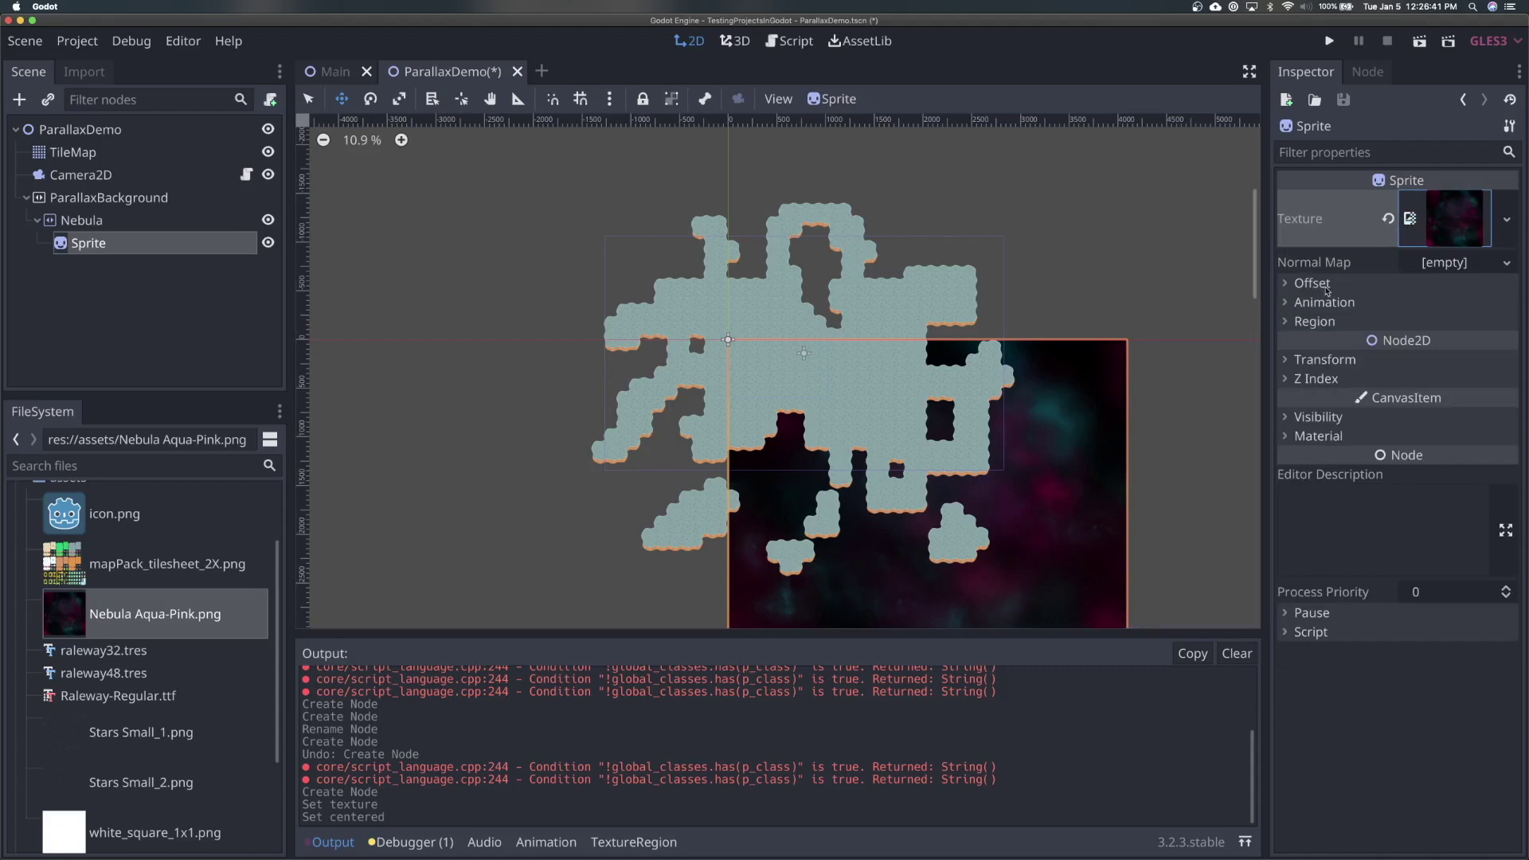
click(1326, 288)
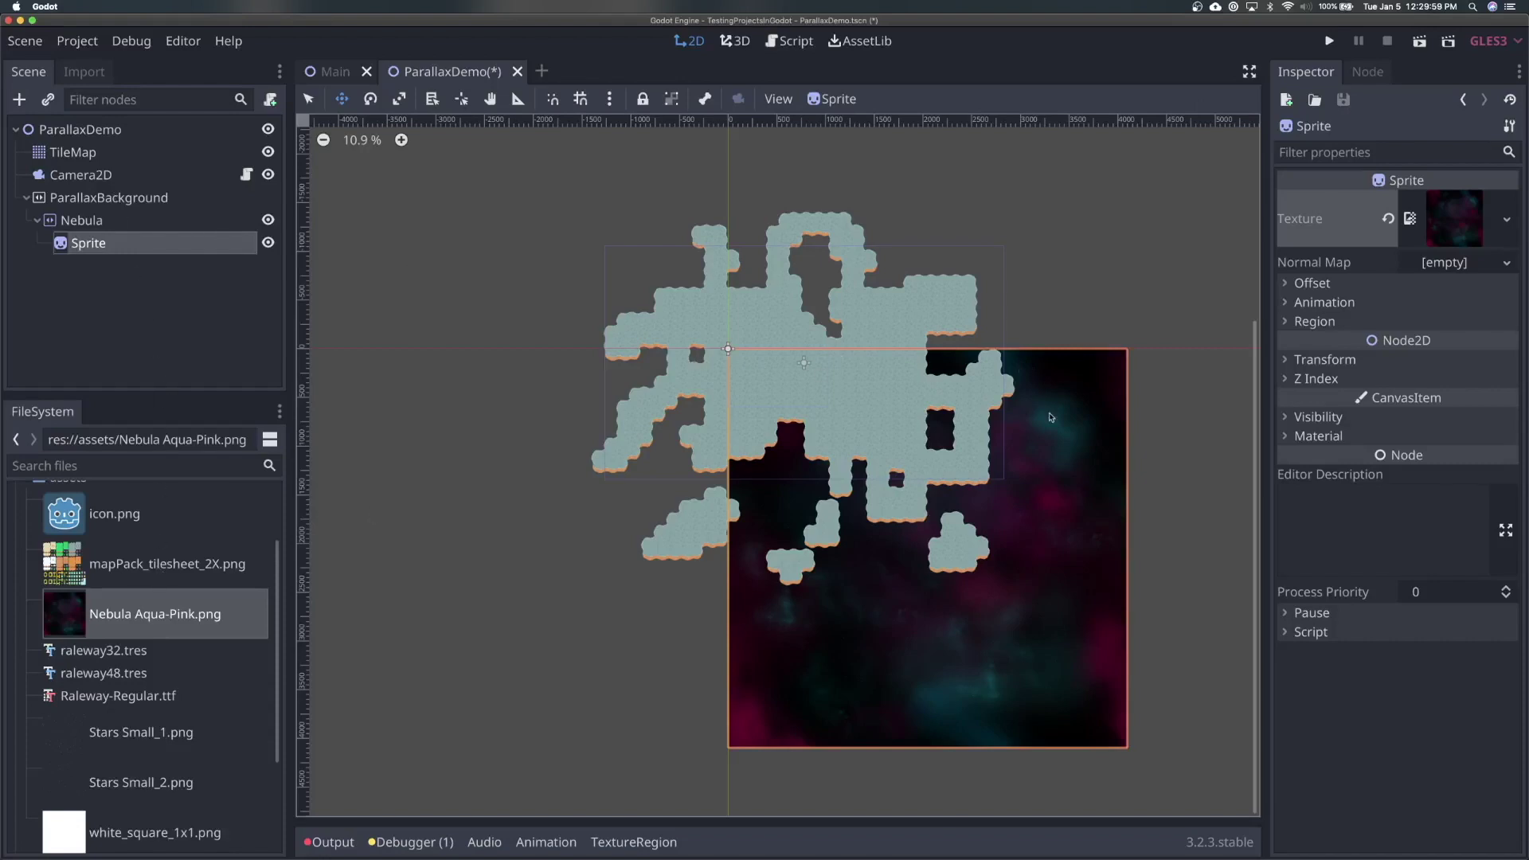
click(1451, 223)
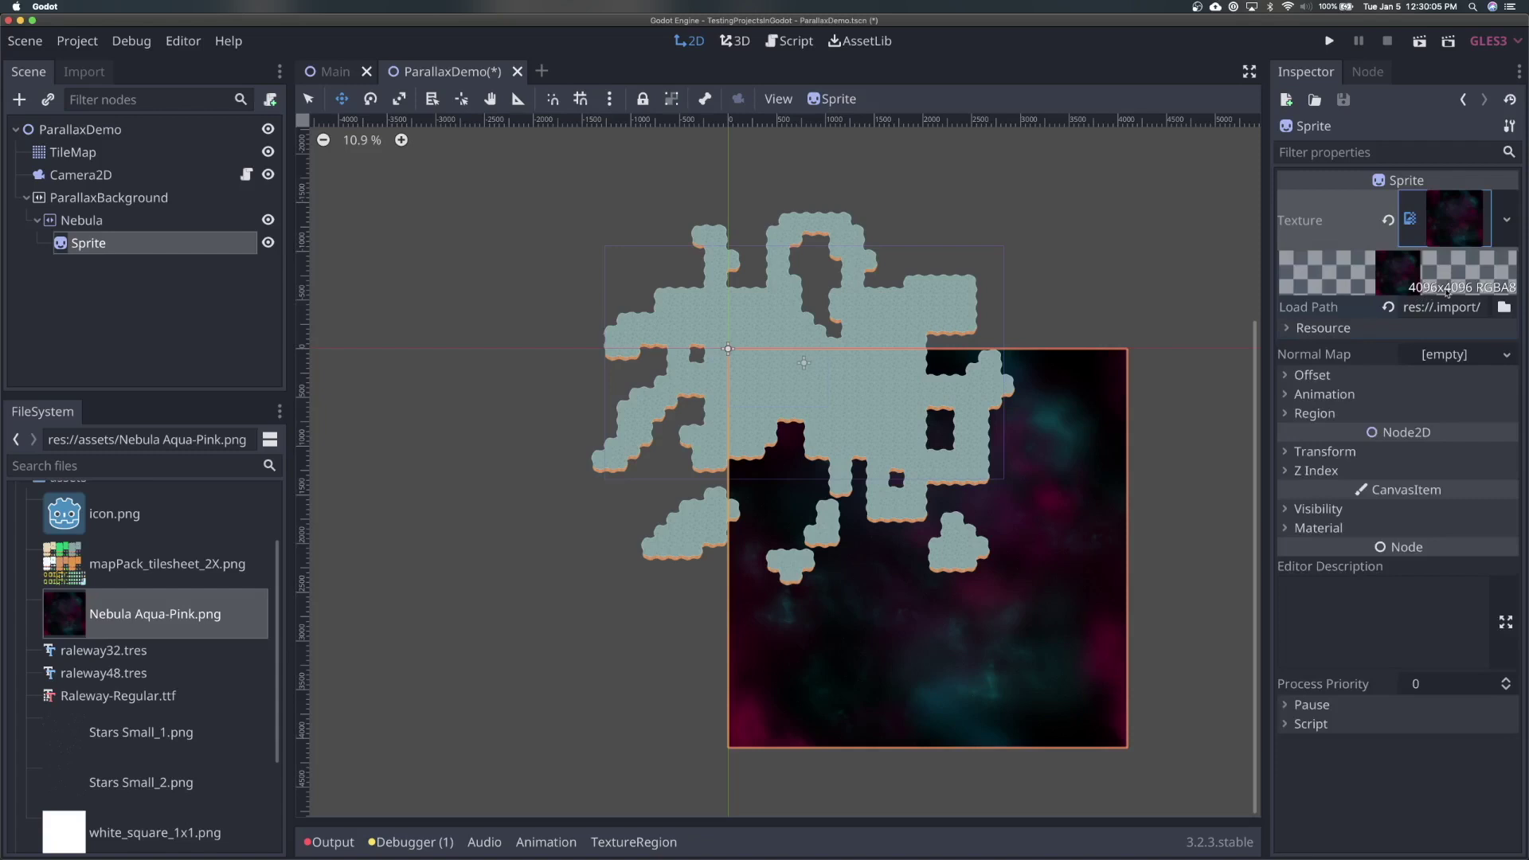
click(1452, 237)
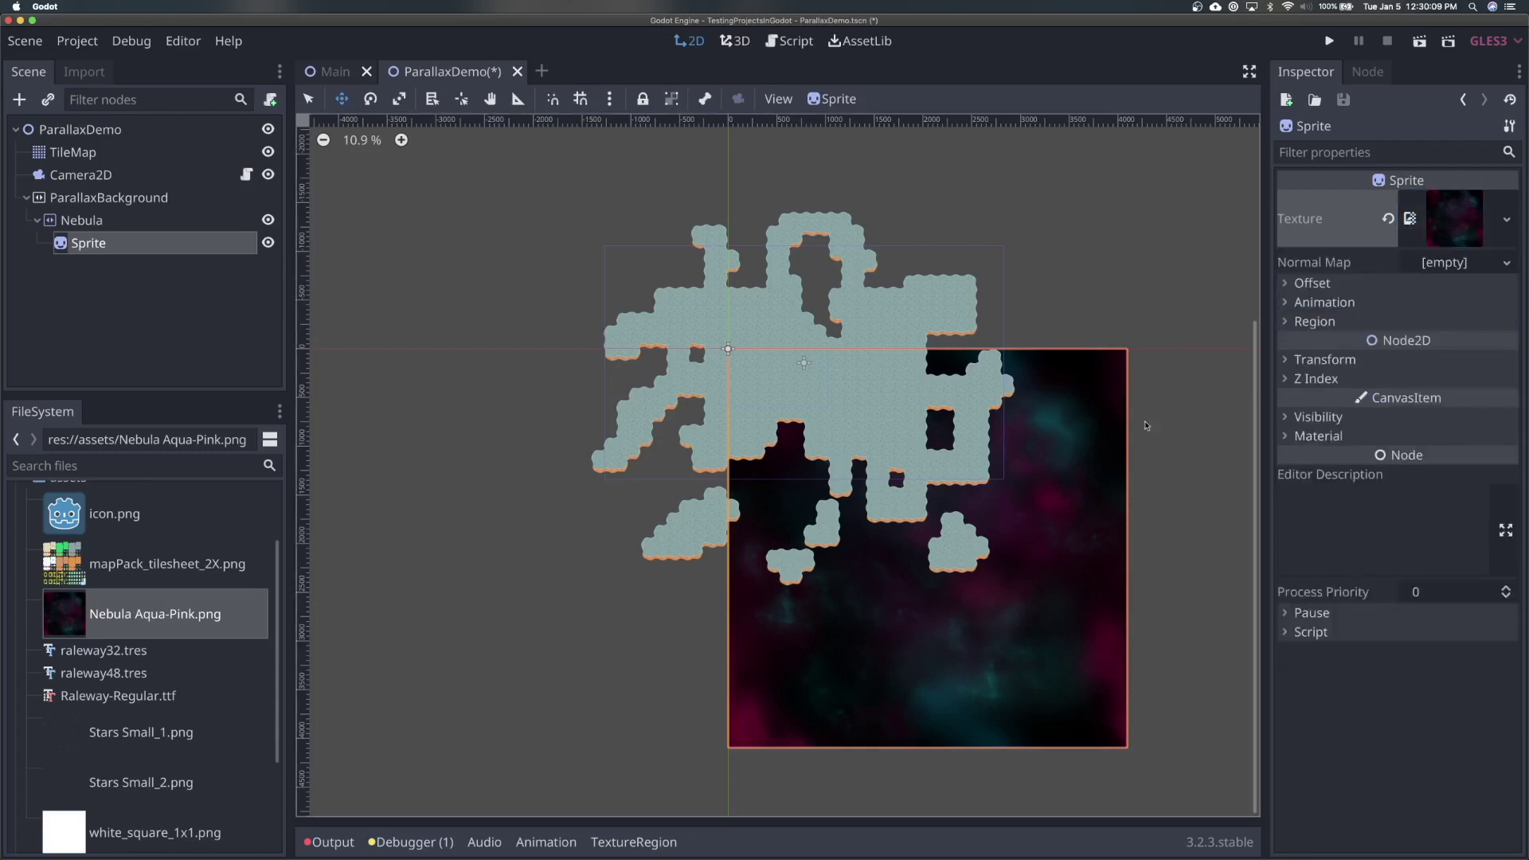
click(1346, 366)
click(1346, 369)
- Try moving the Sprite up and left behind the tile map, and undo the move
click(119, 227)
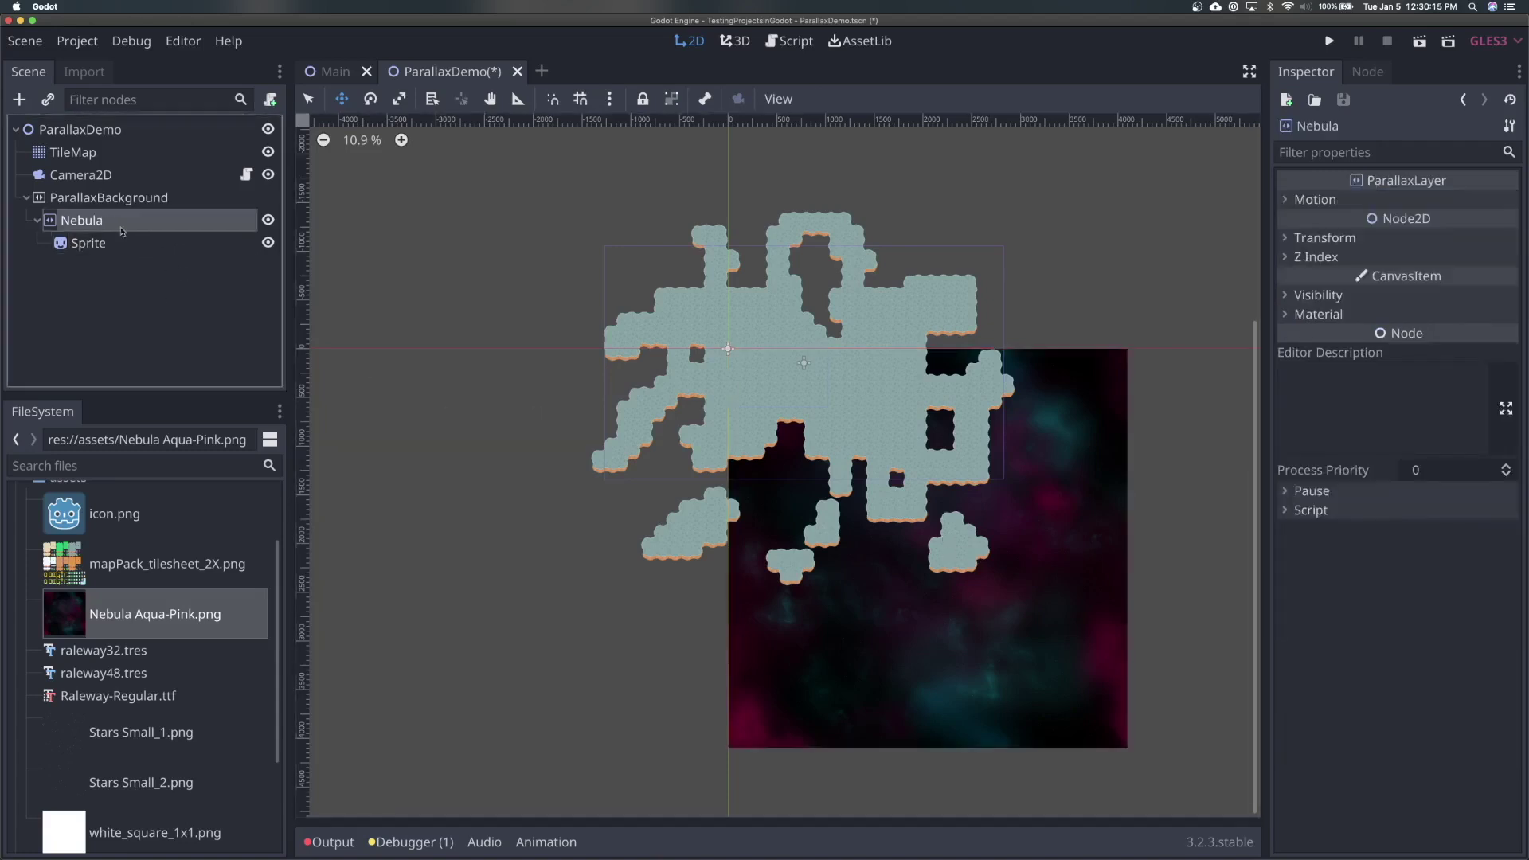
click(131, 244)
drag(953, 512, 732, 413)
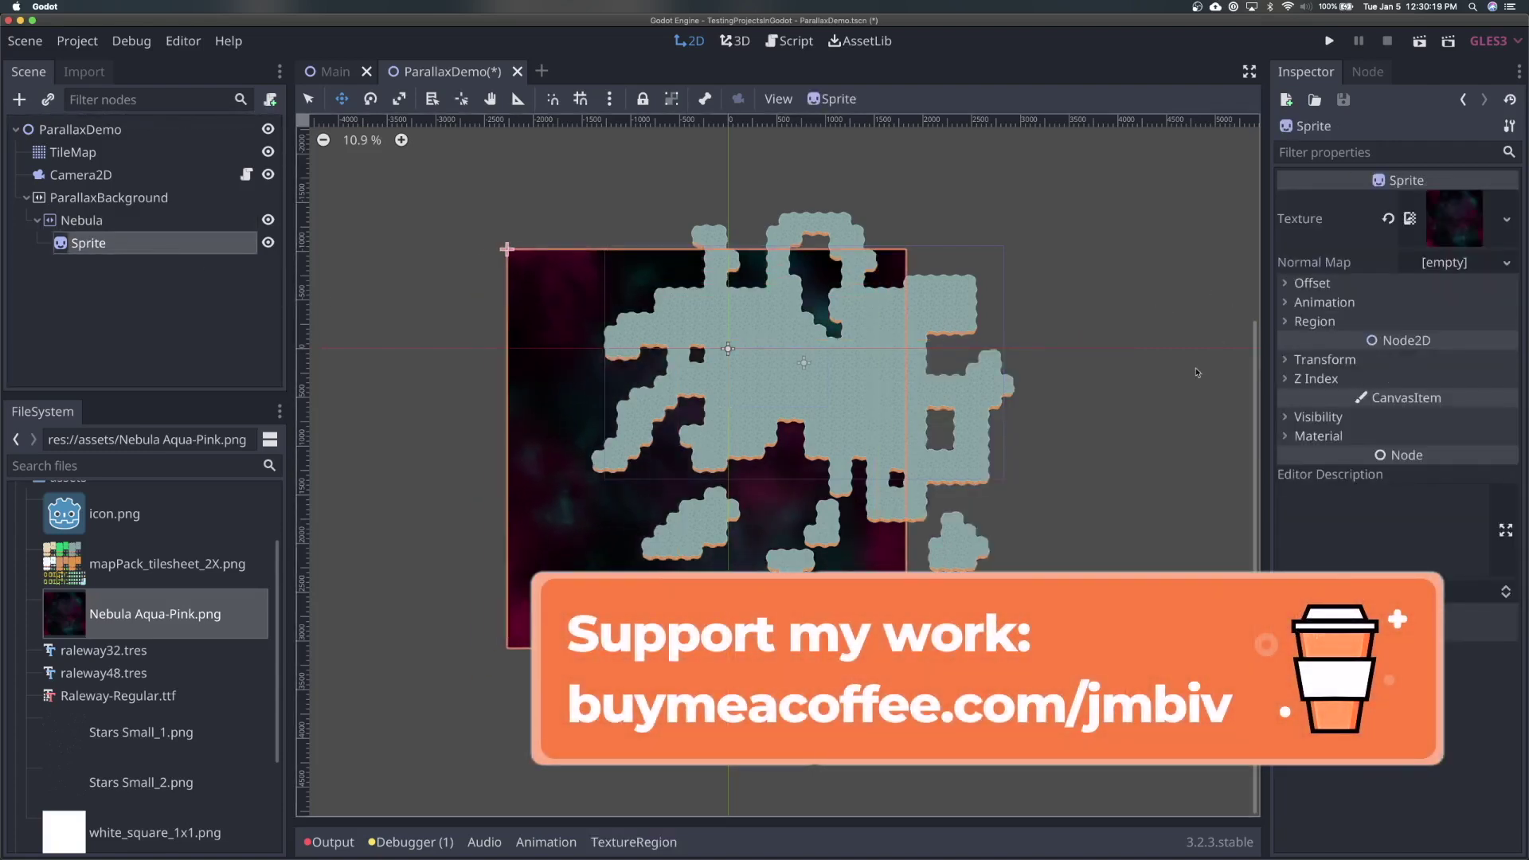
key(super+z)
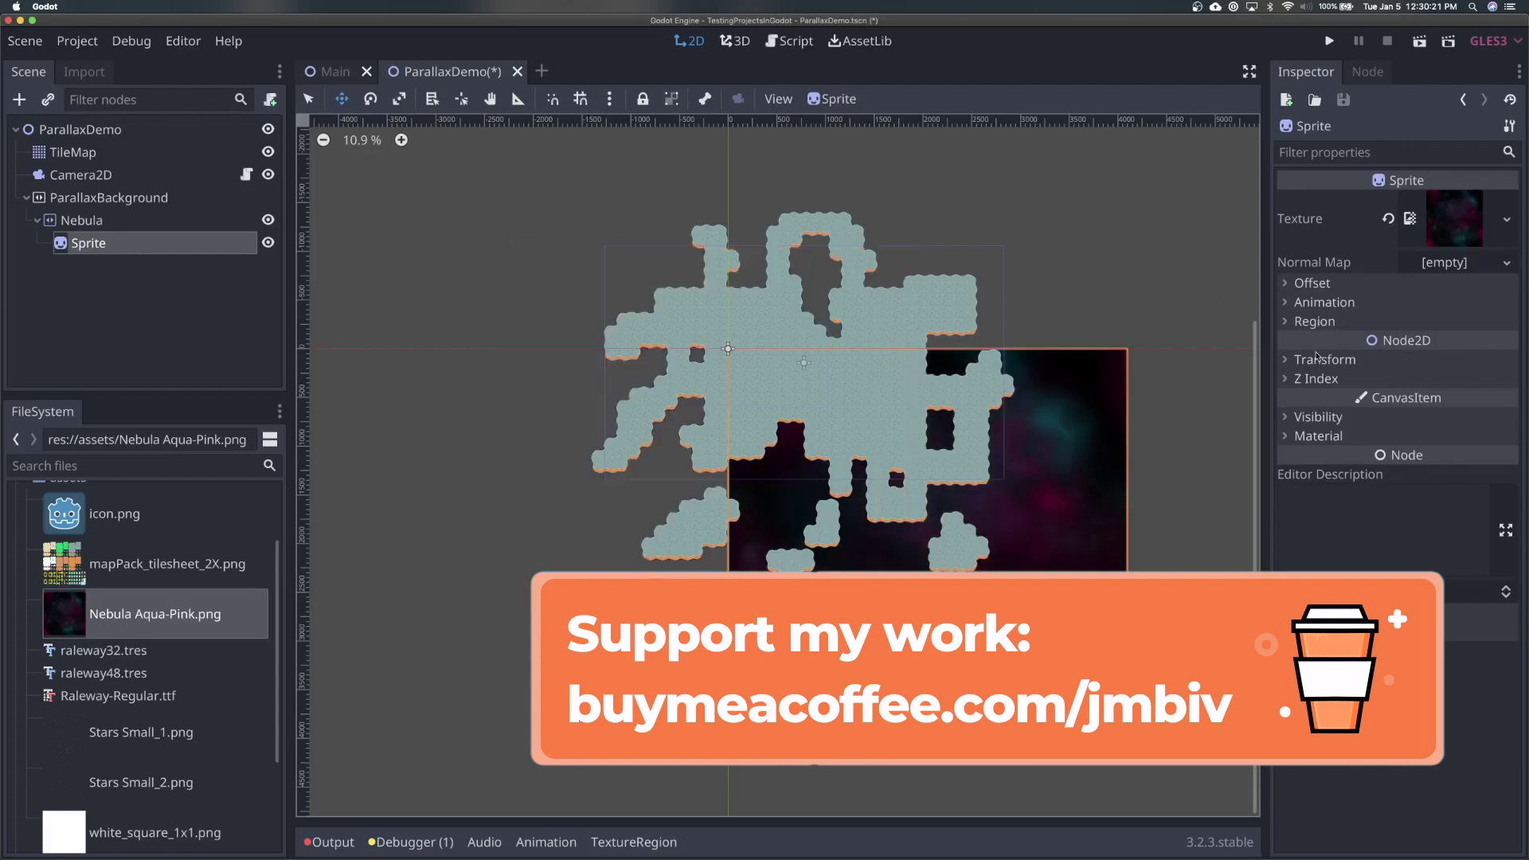
- Check the Sprite's texture size and set the Nebula layer's Motion Mirroring to 4096 on both x and y
click(1444, 205)
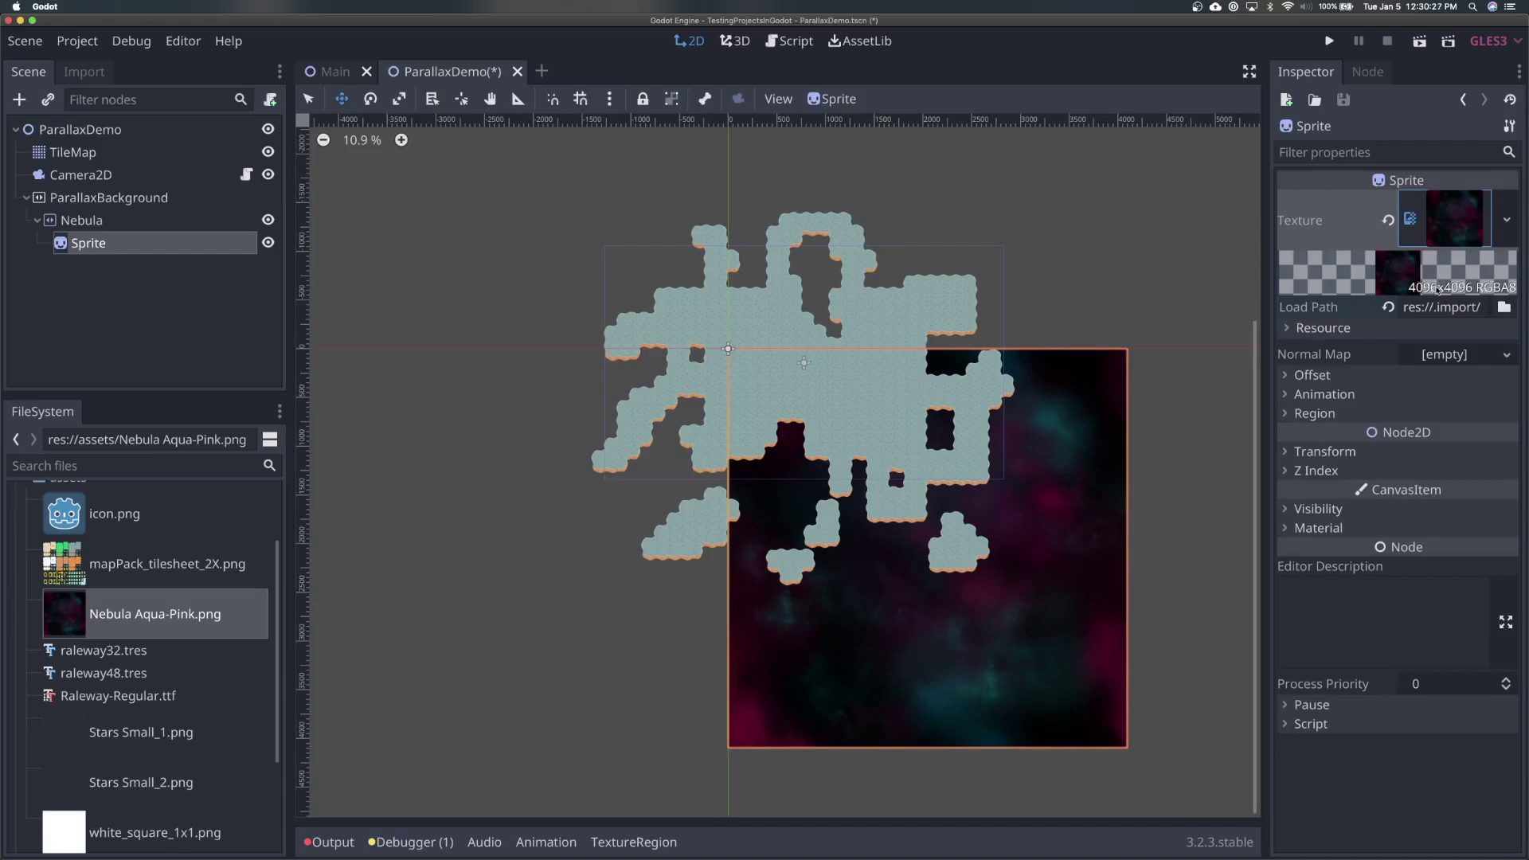
click(1454, 225)
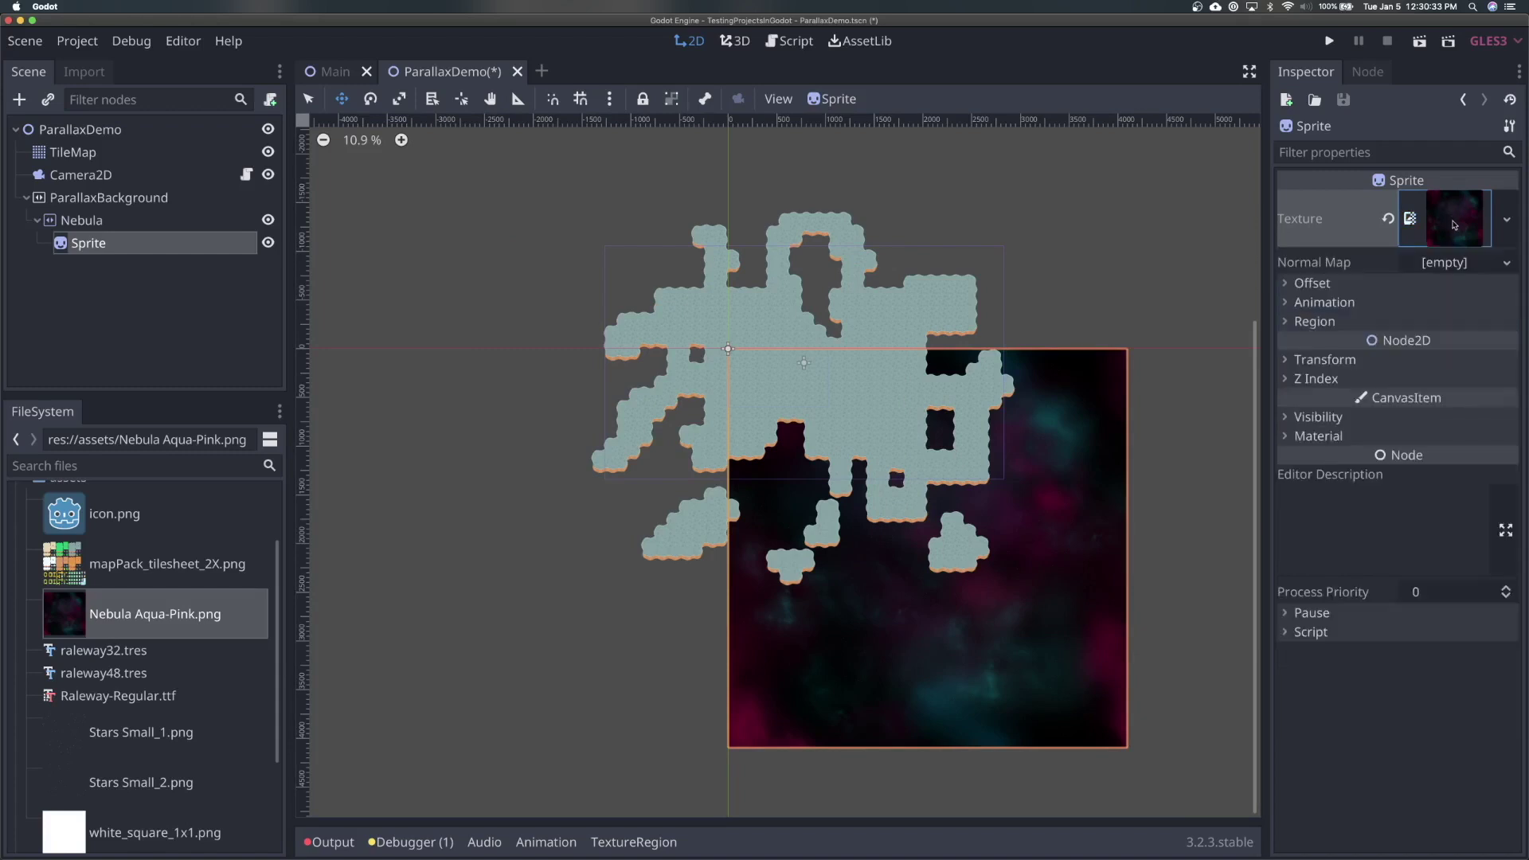
click(146, 223)
click(1320, 198)
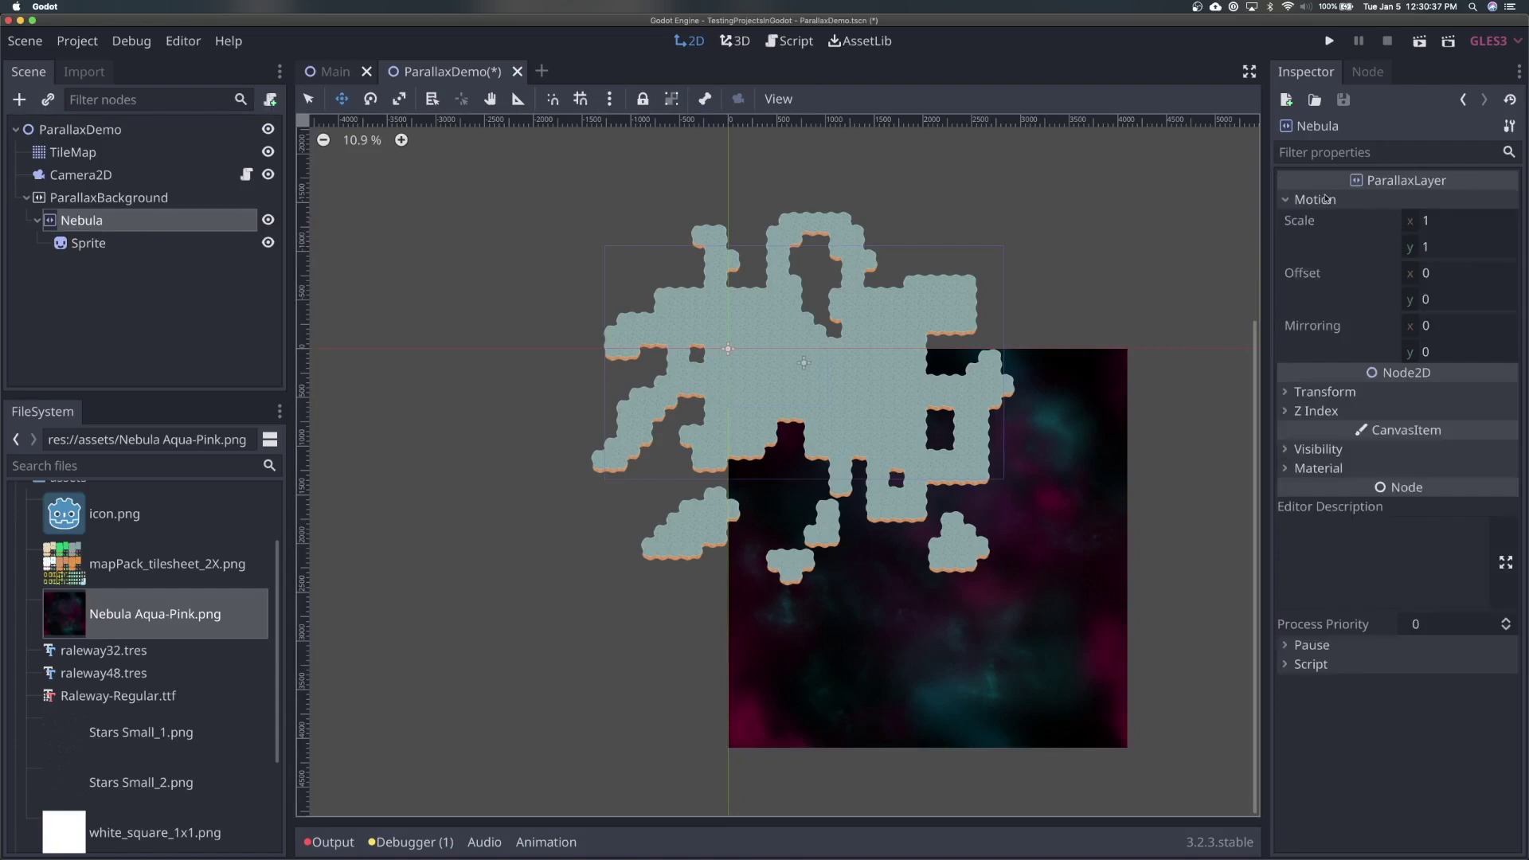
click(1460, 275)
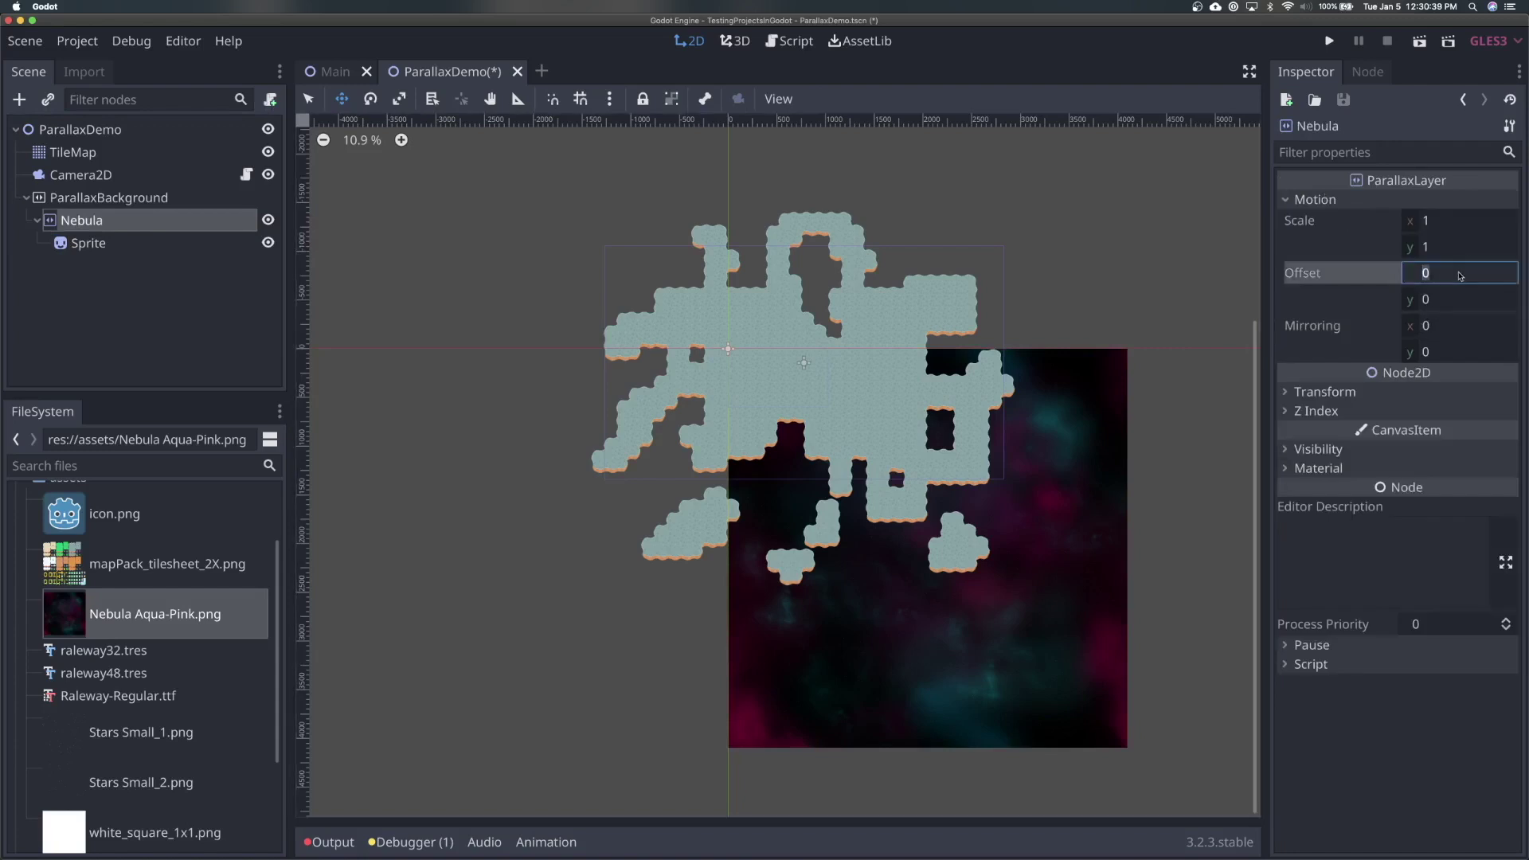
click(1456, 325)
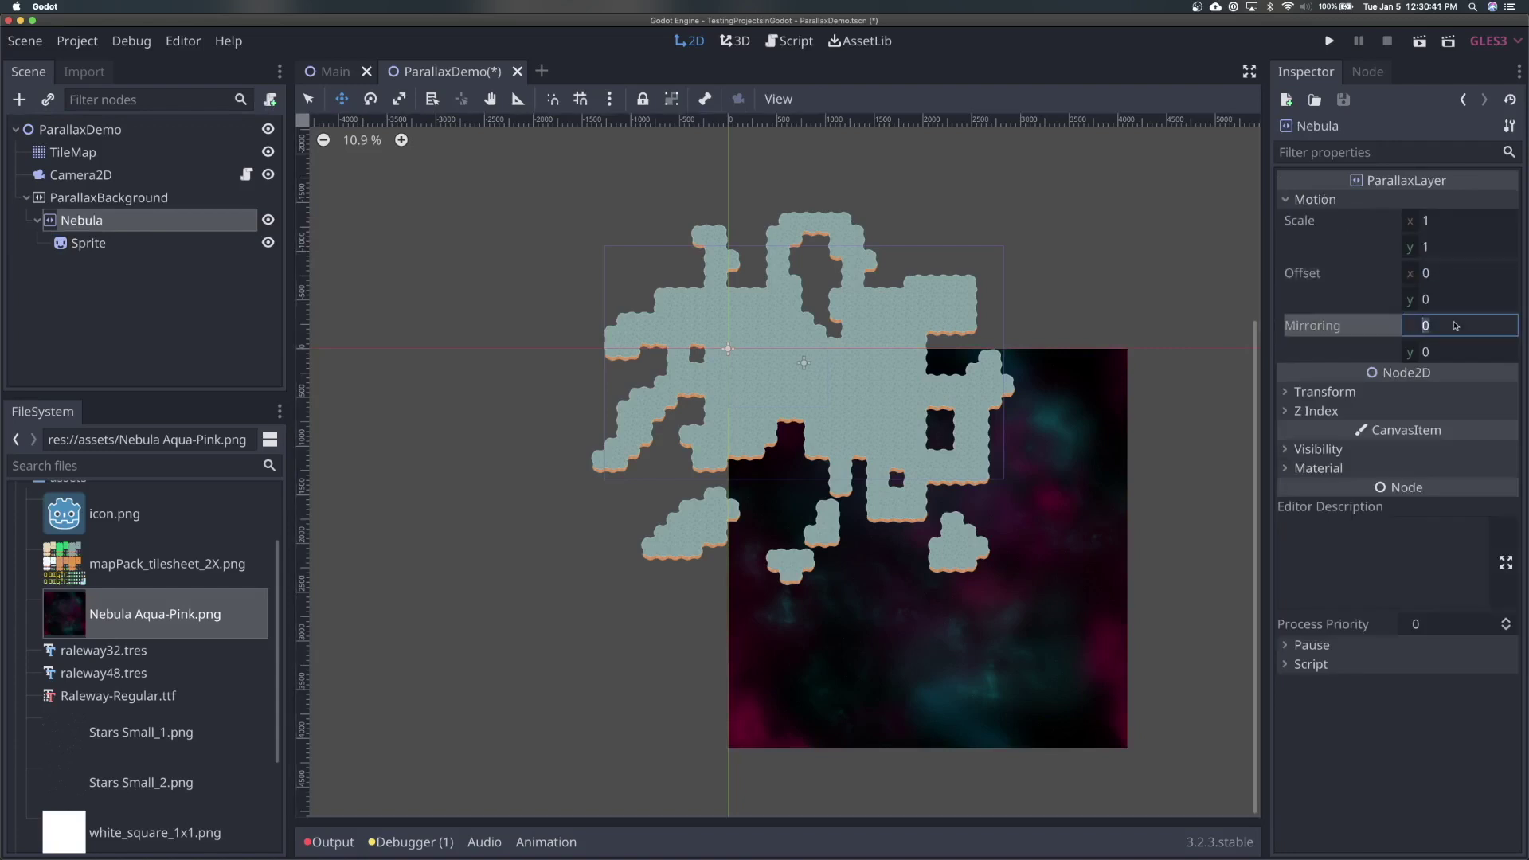
text(4096)
key(Tab)
text(40)
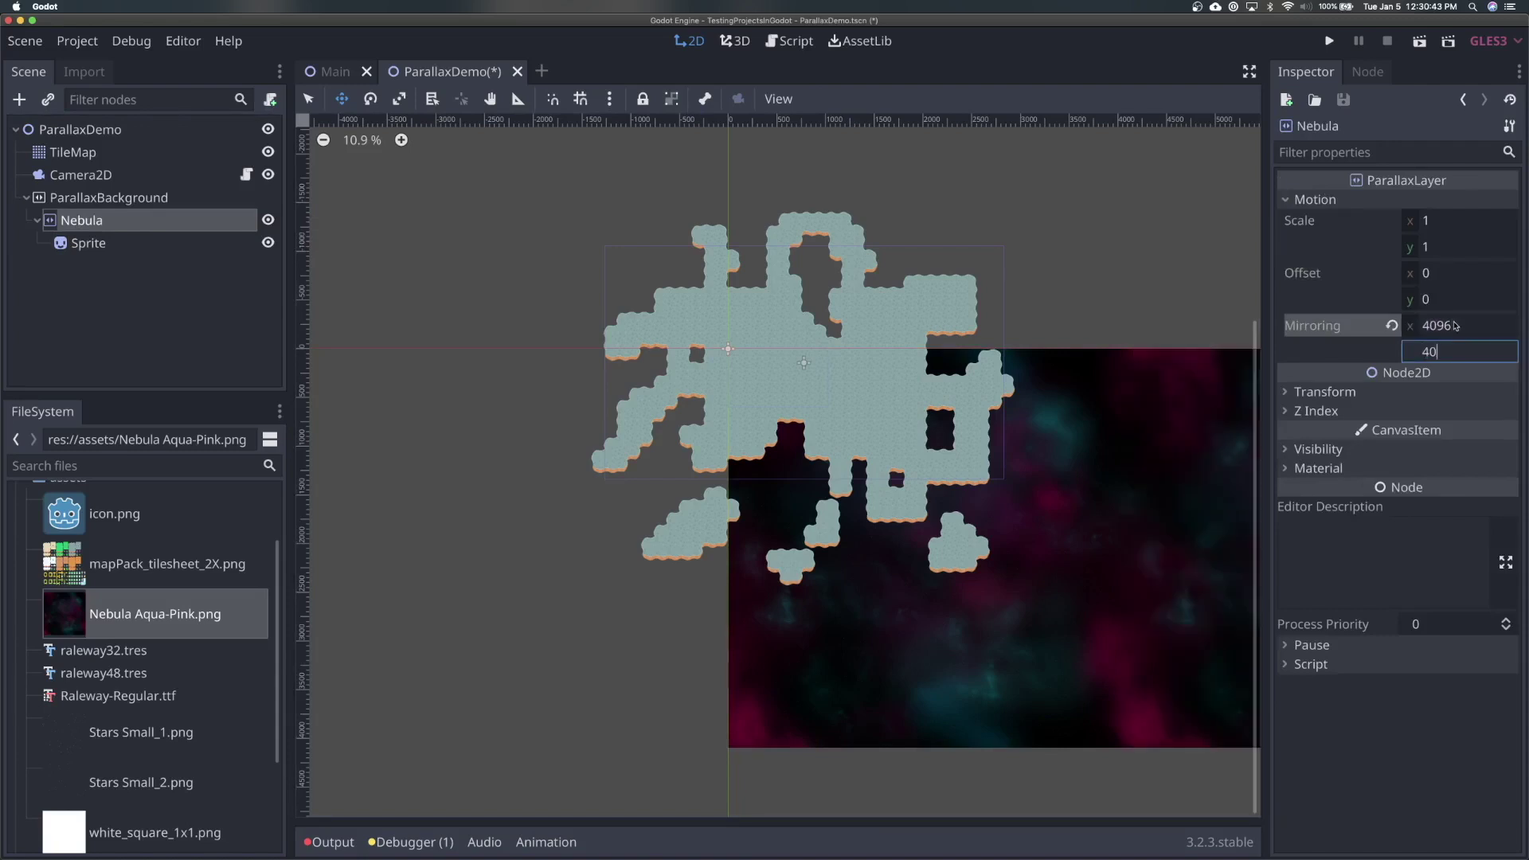
text(96)
key(Return)
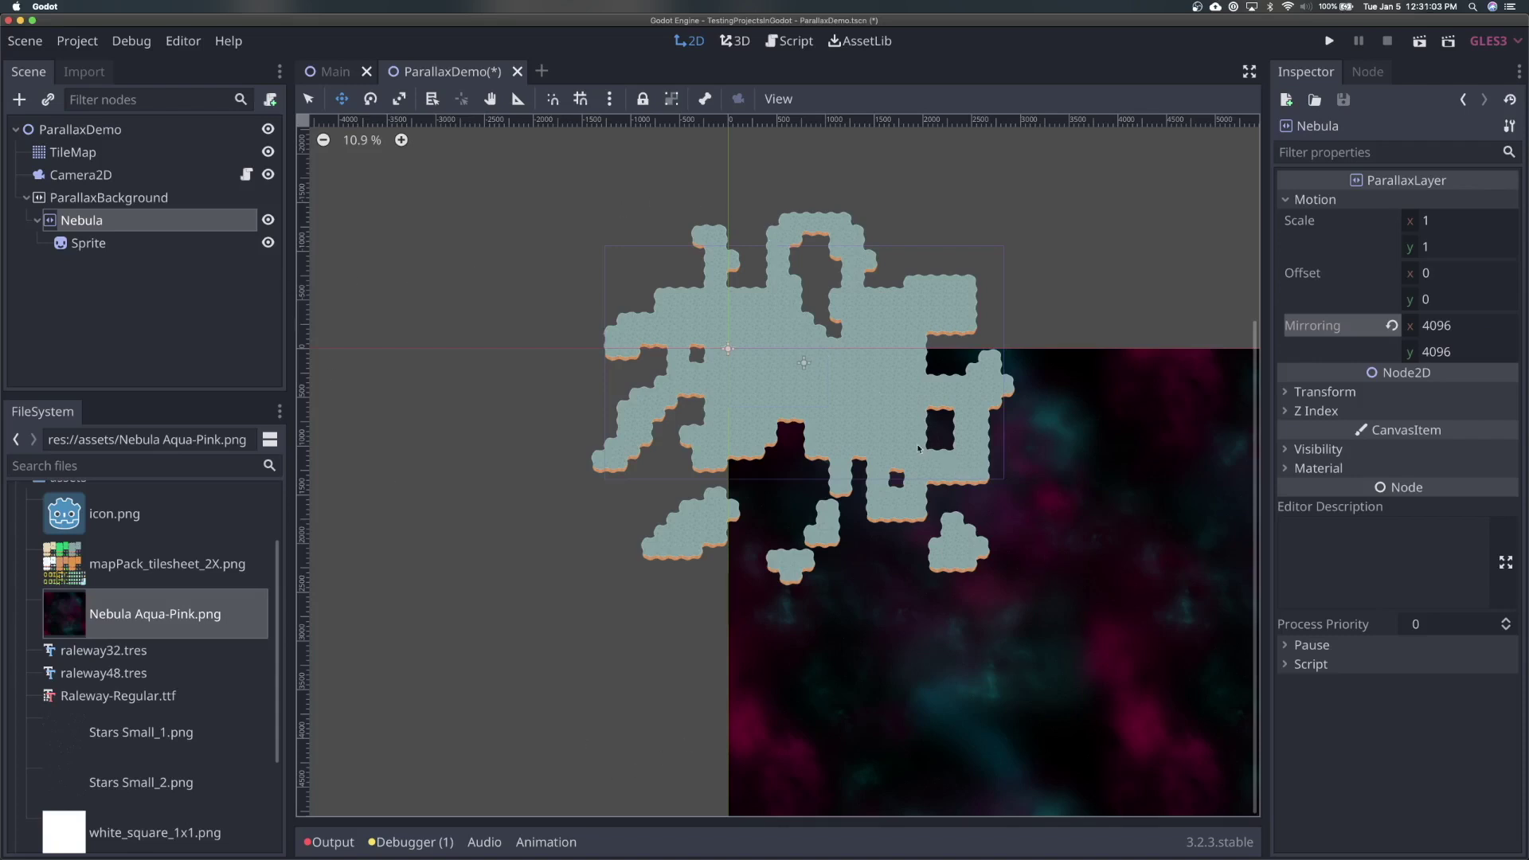
- Try shifting the Sprite up and left across the tile map to examine how its mirrored copies follow
click(127, 247)
drag(744, 441, 405, 286)
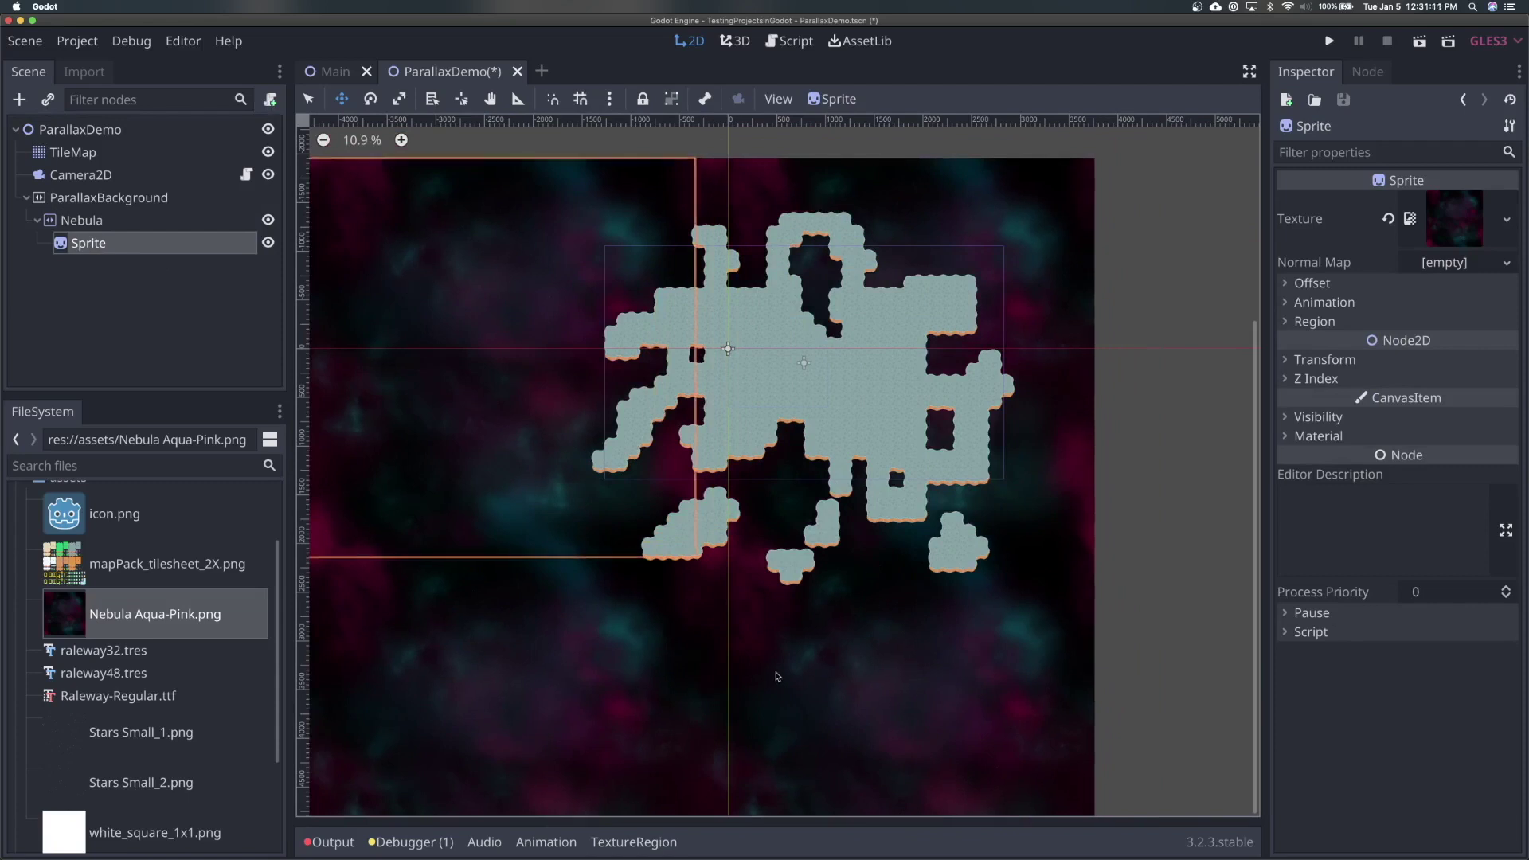
drag(778, 676, 809, 622)
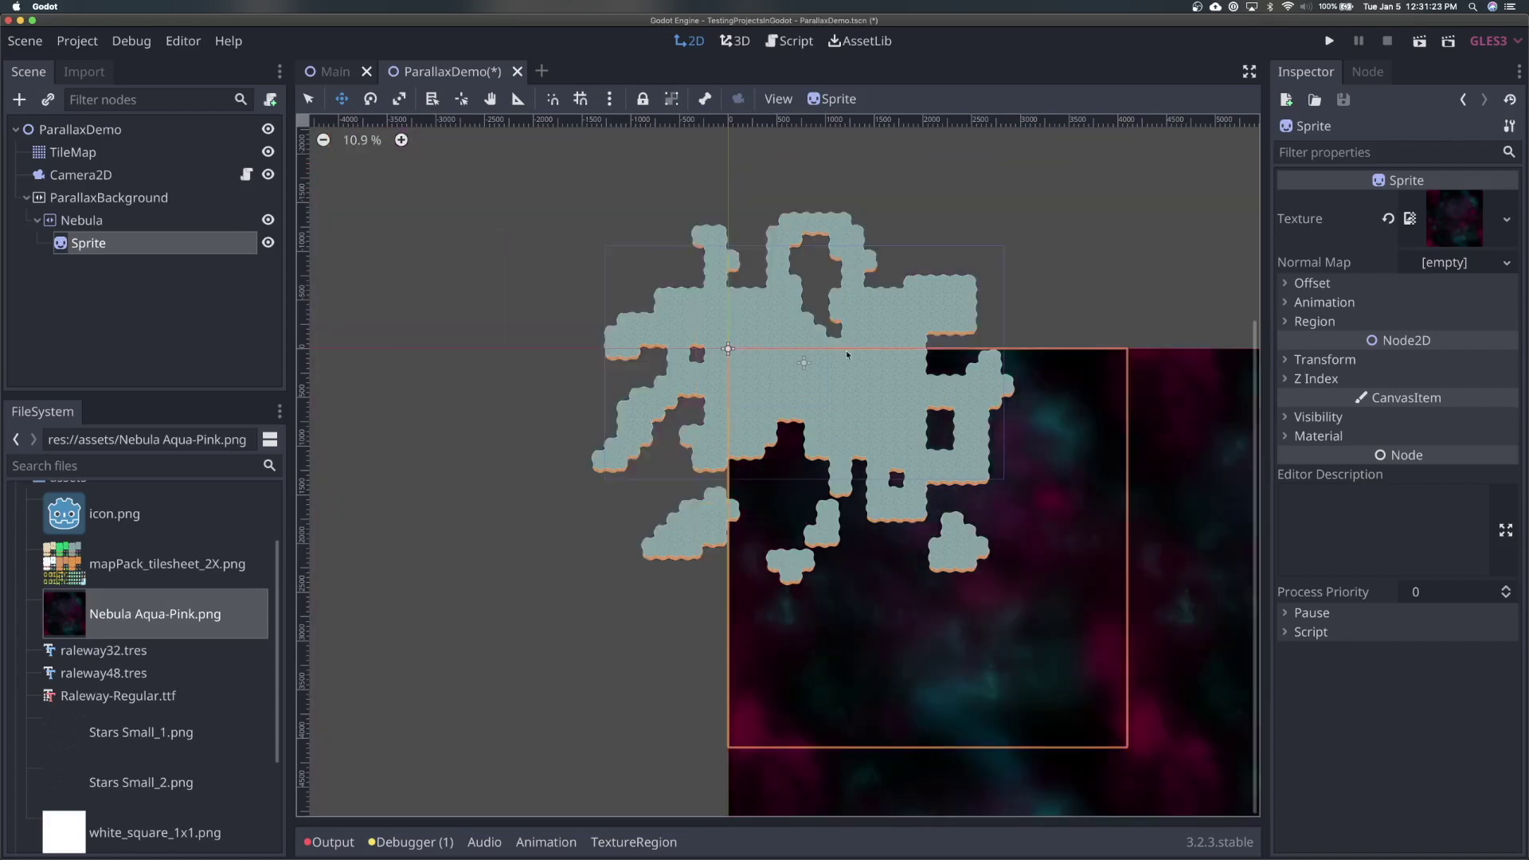
- Move the Sprite up and left so the mirrored nebula spreads behind the whole tile map, and save the scene
drag(1025, 596, 664, 366)
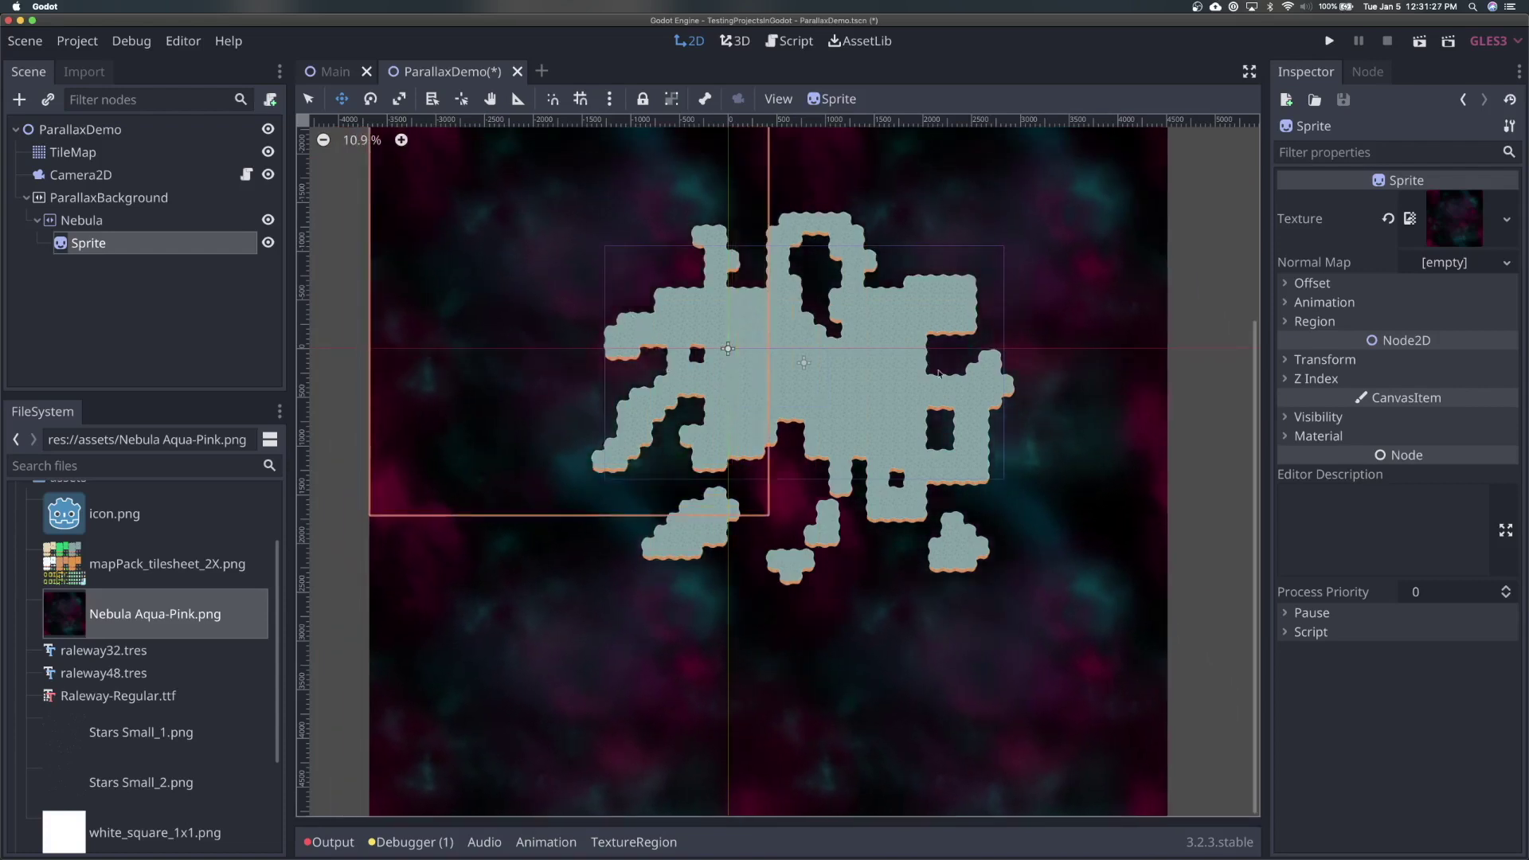
scroll(940, 375, up, 2)
scroll(940, 374, up, 1)
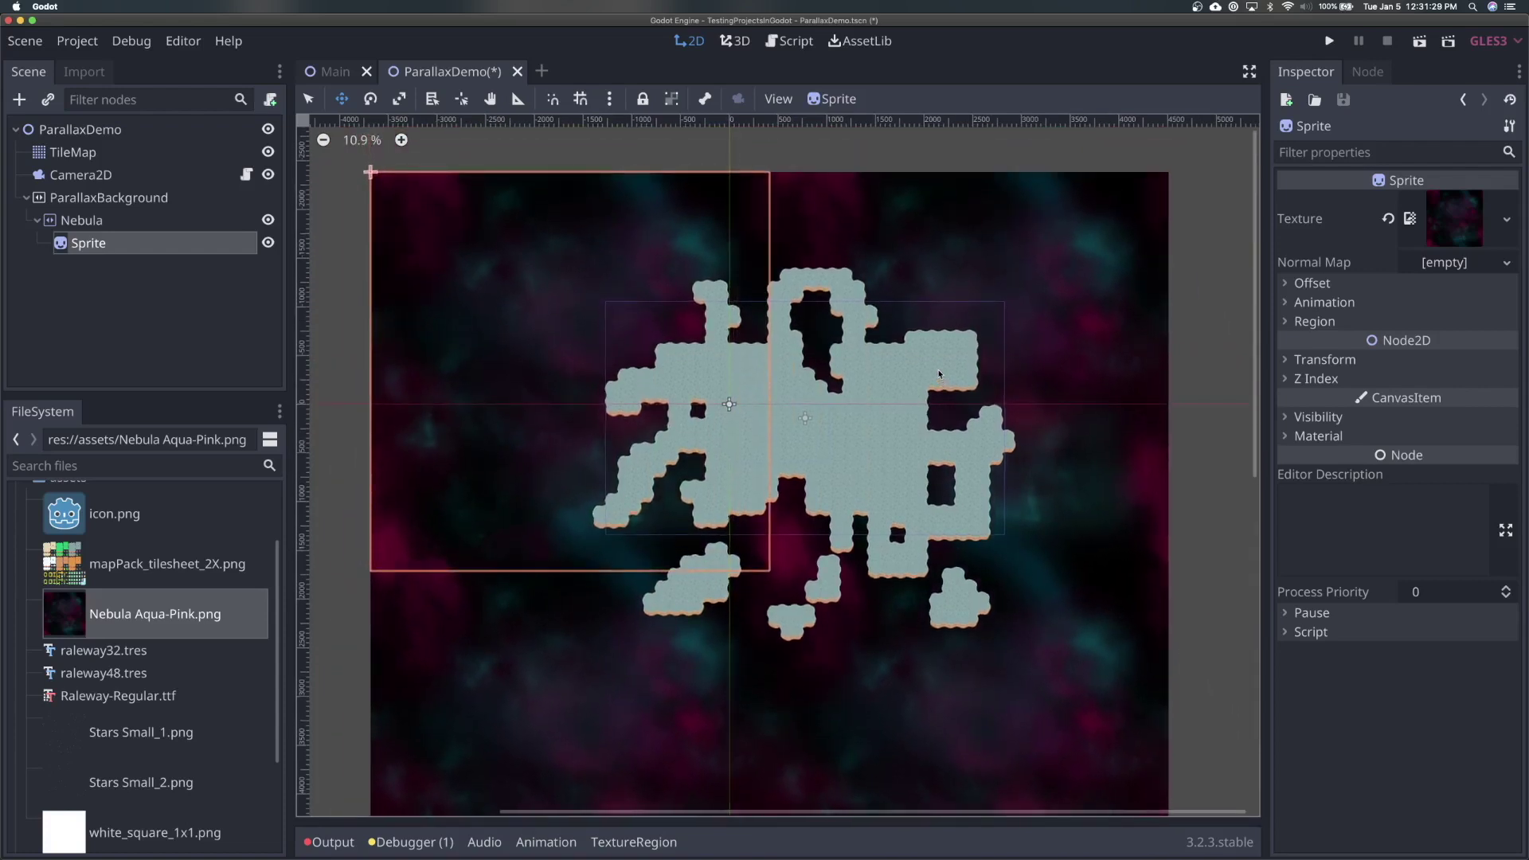
key(super+s)
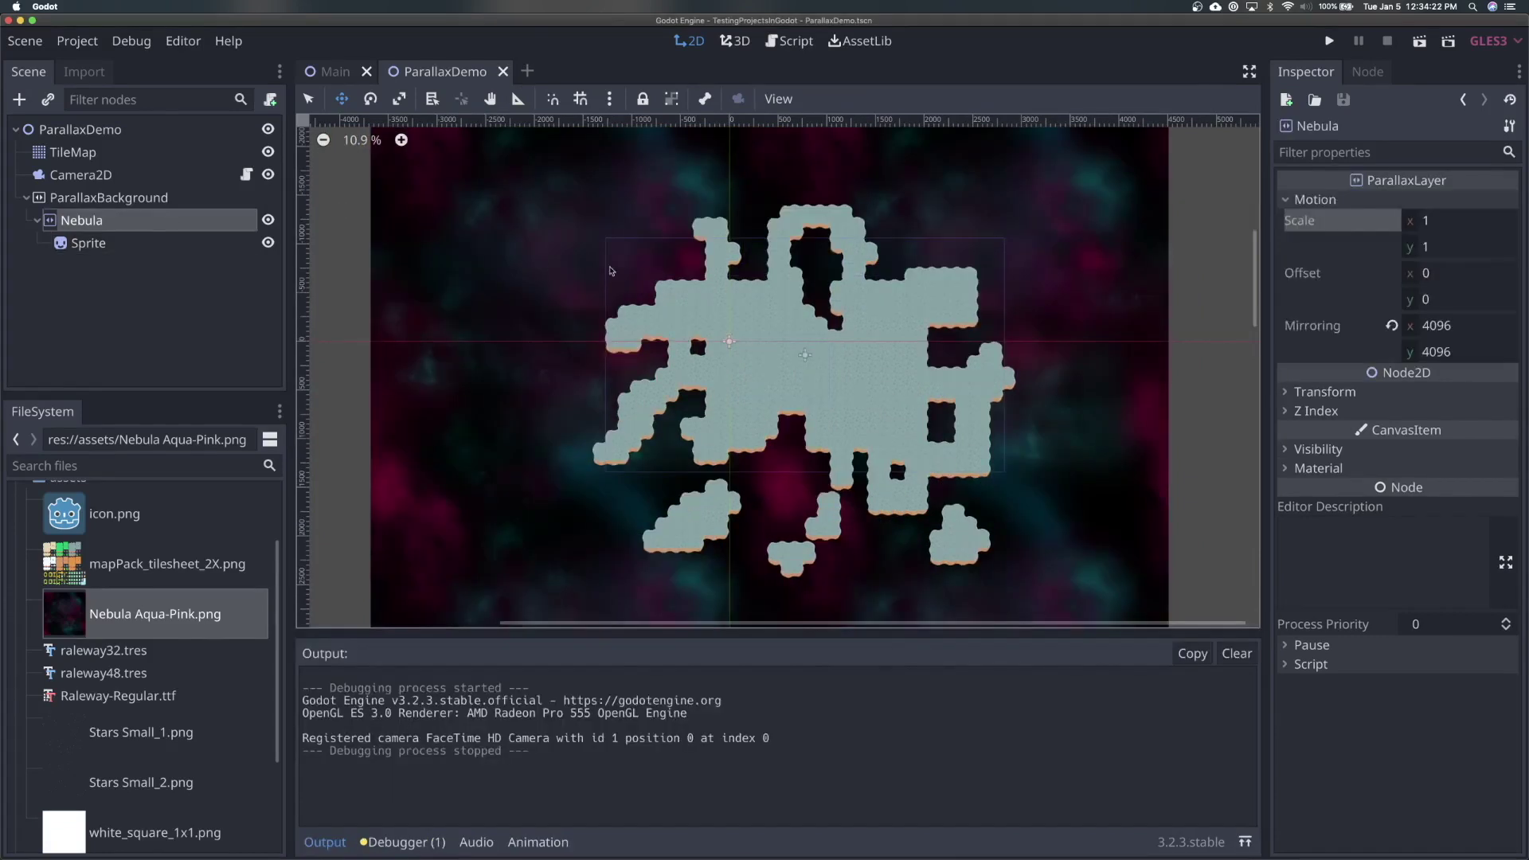
- Undo the recent motion scale and motion offset changes and the Sprite move, and save the scene
key(super+z)
key(super+z)
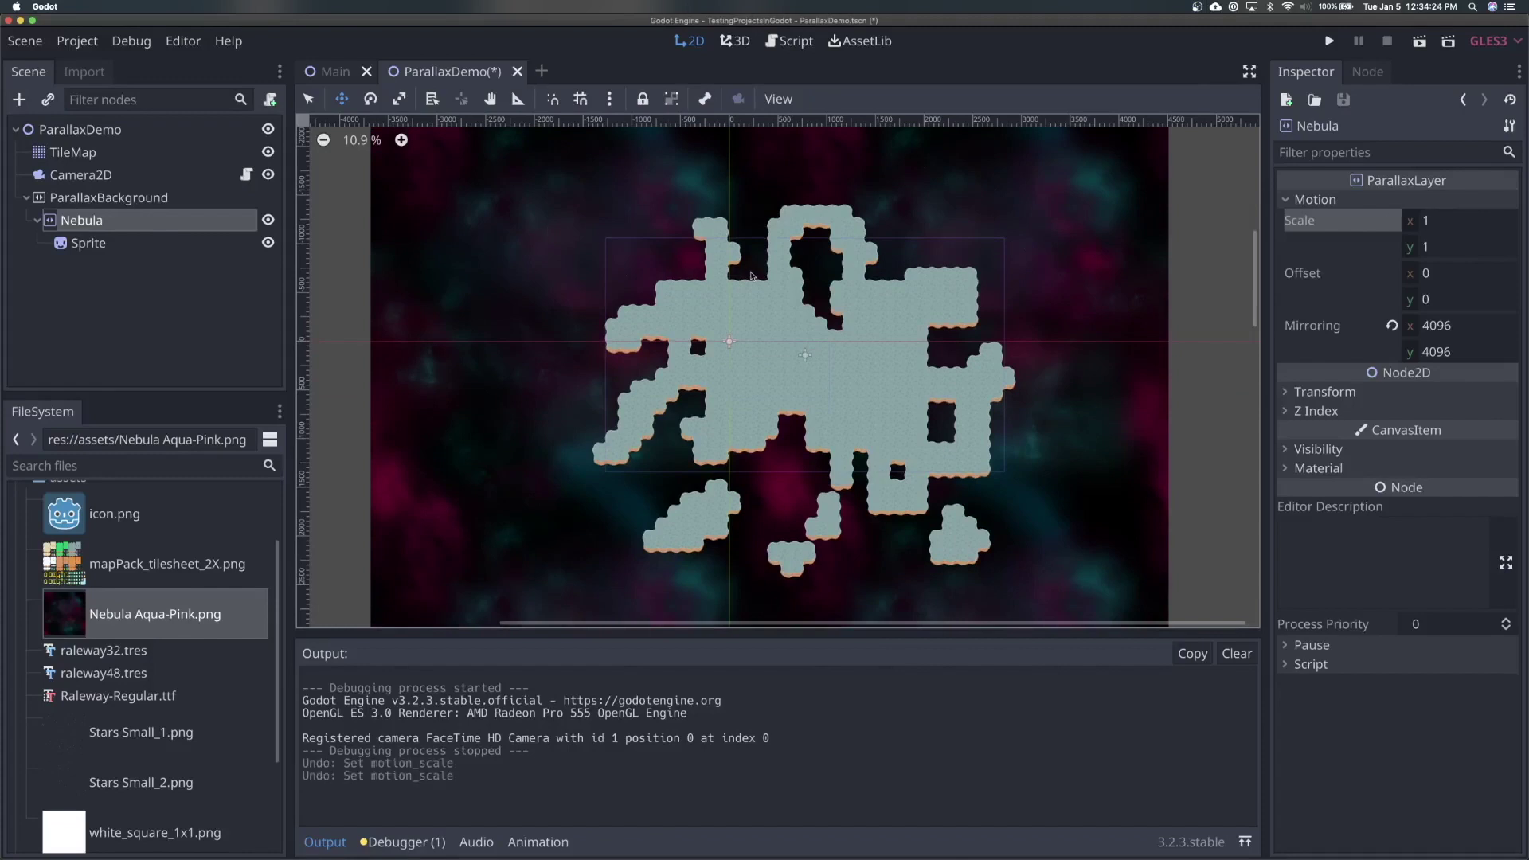
key(super+z)
key(super+z)
key(super+z)
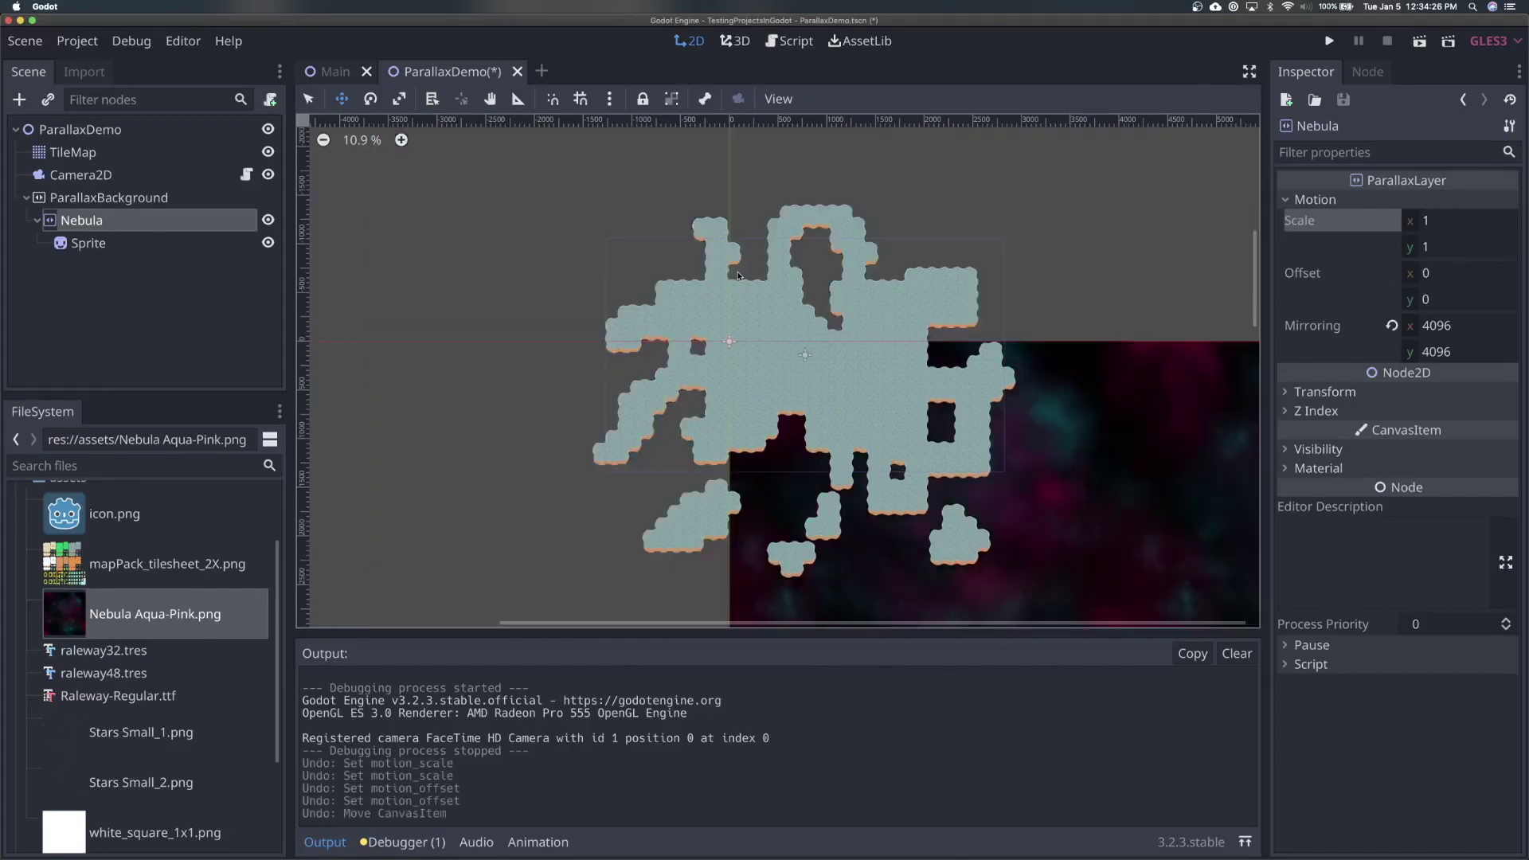
scroll(796, 314, down, 2)
key(super+s)
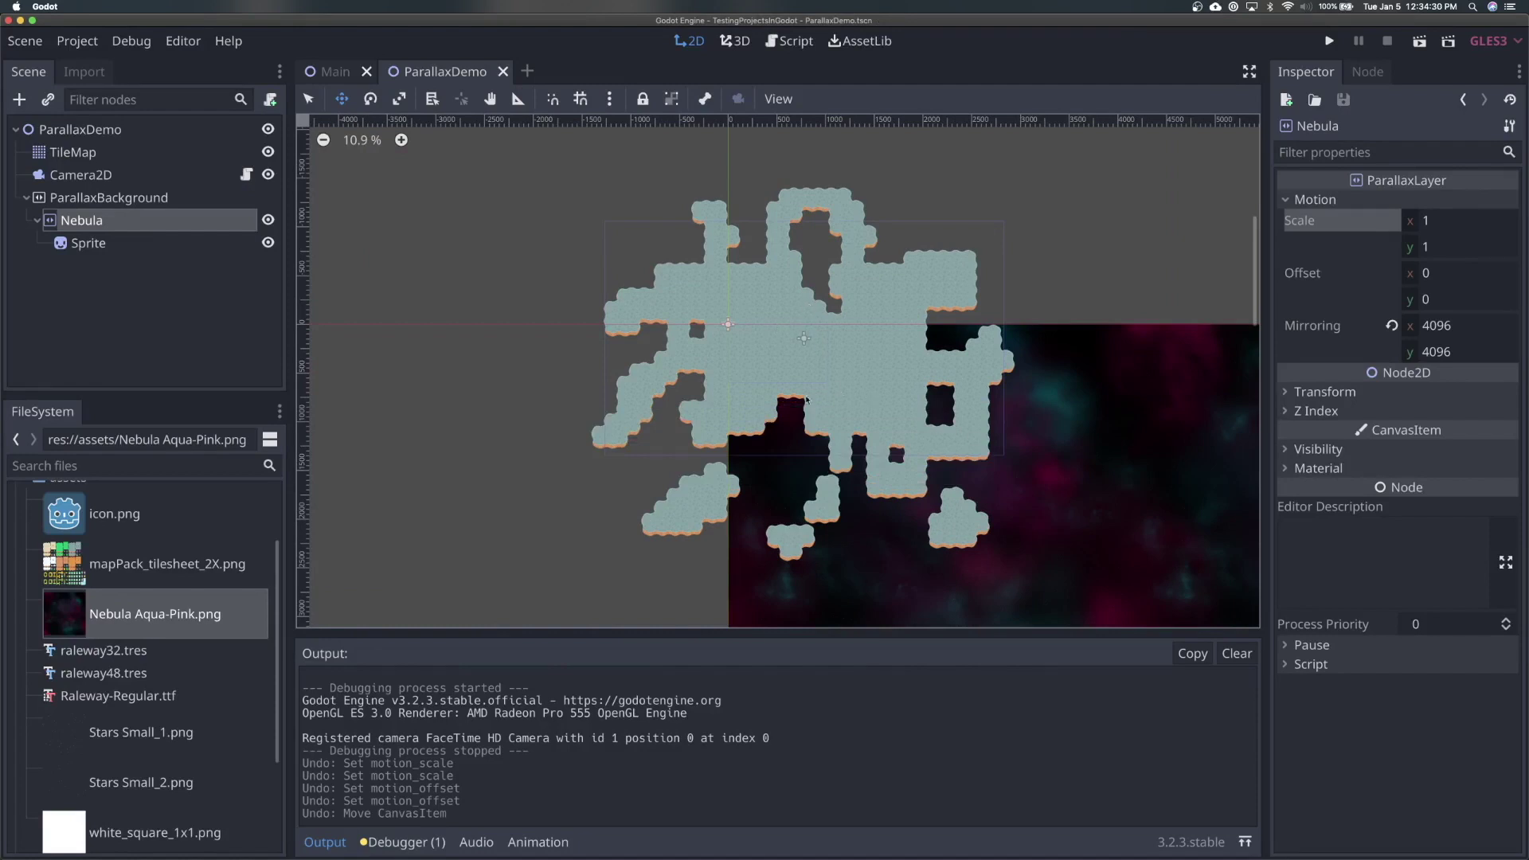
scroll(741, 427, up, 3)
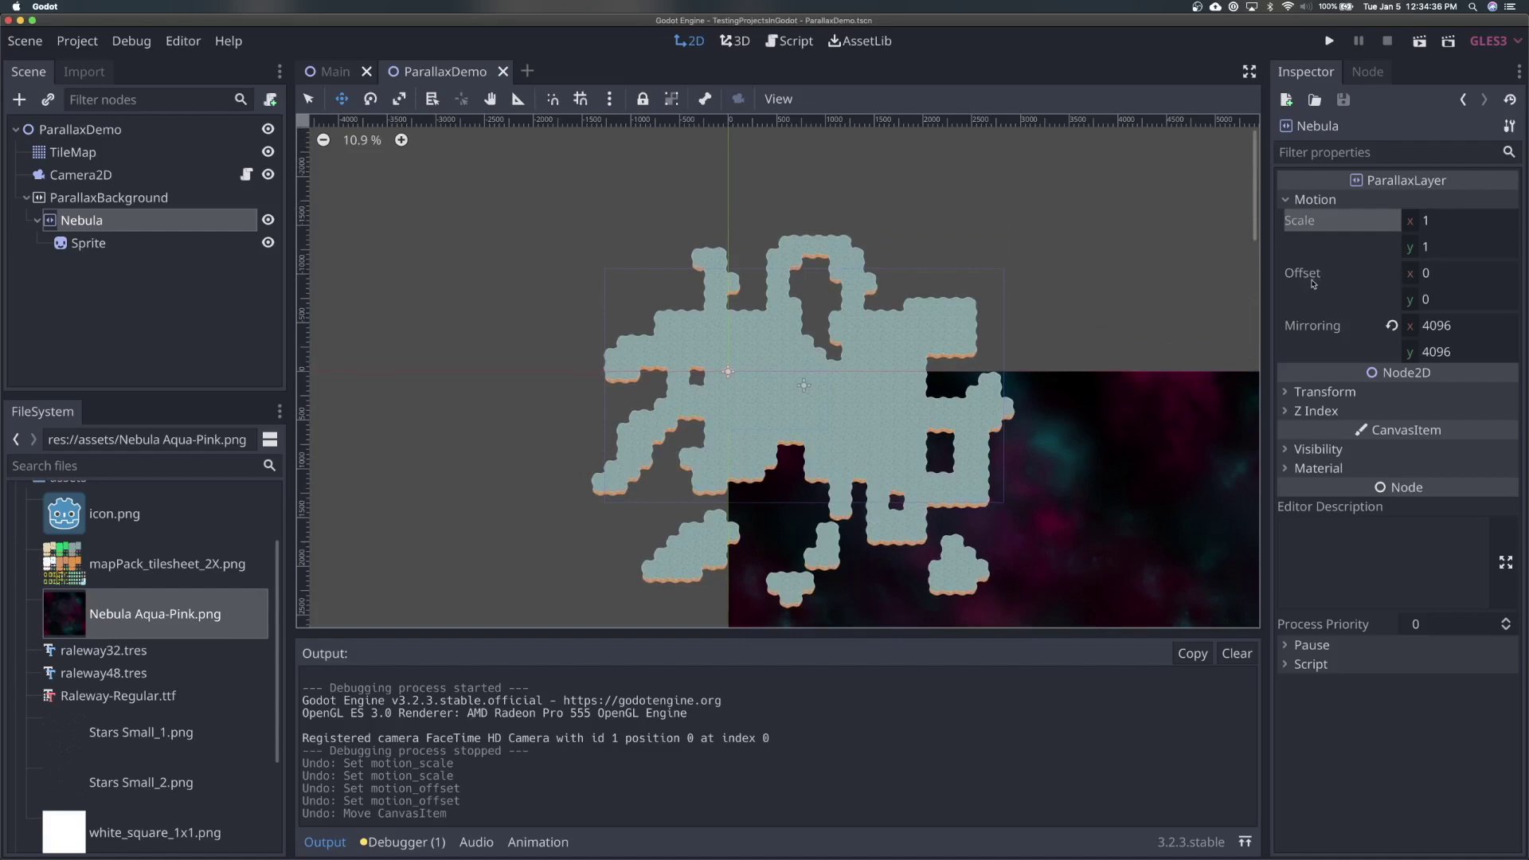
- Review the Nebula layer's Motion Scale and Offset properties and compare them with the ParallaxBackground's Scroll properties
mouse_move(1314, 283)
mouse_move(1313, 231)
click(1440, 223)
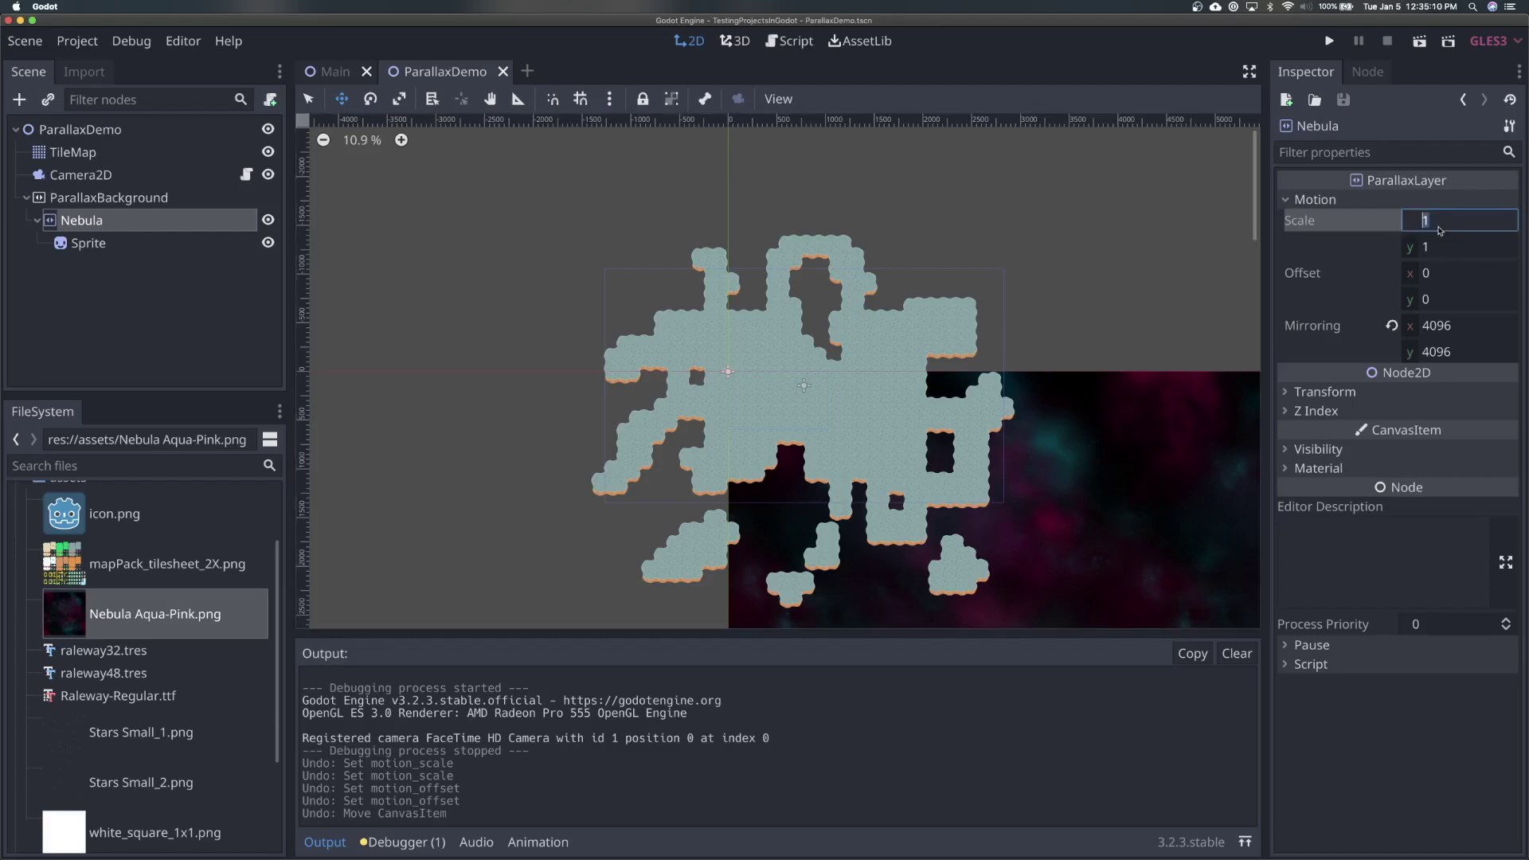
key(Return)
key(Return)
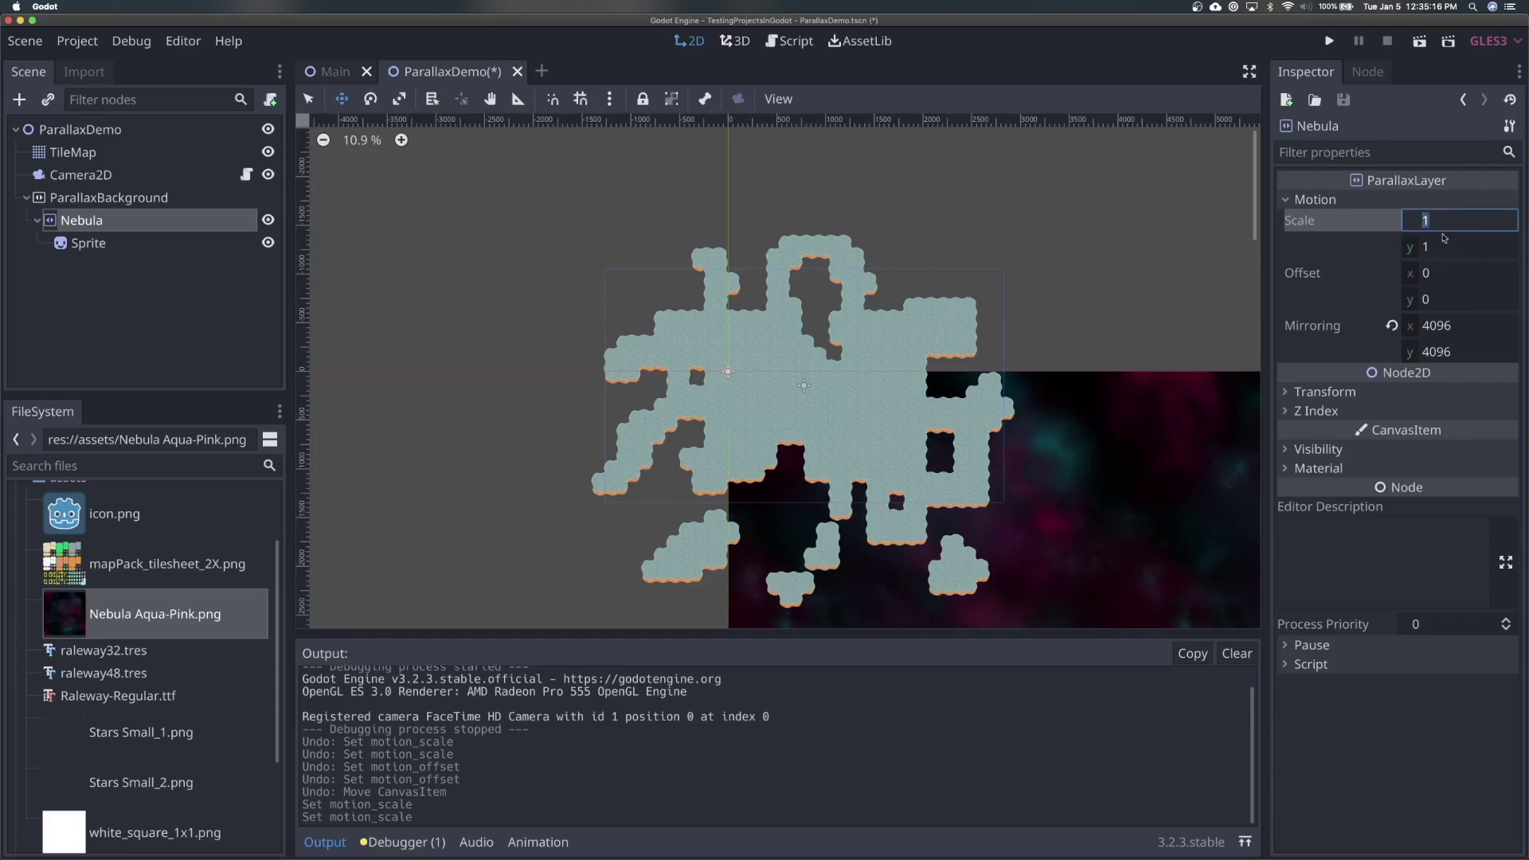
click(1447, 244)
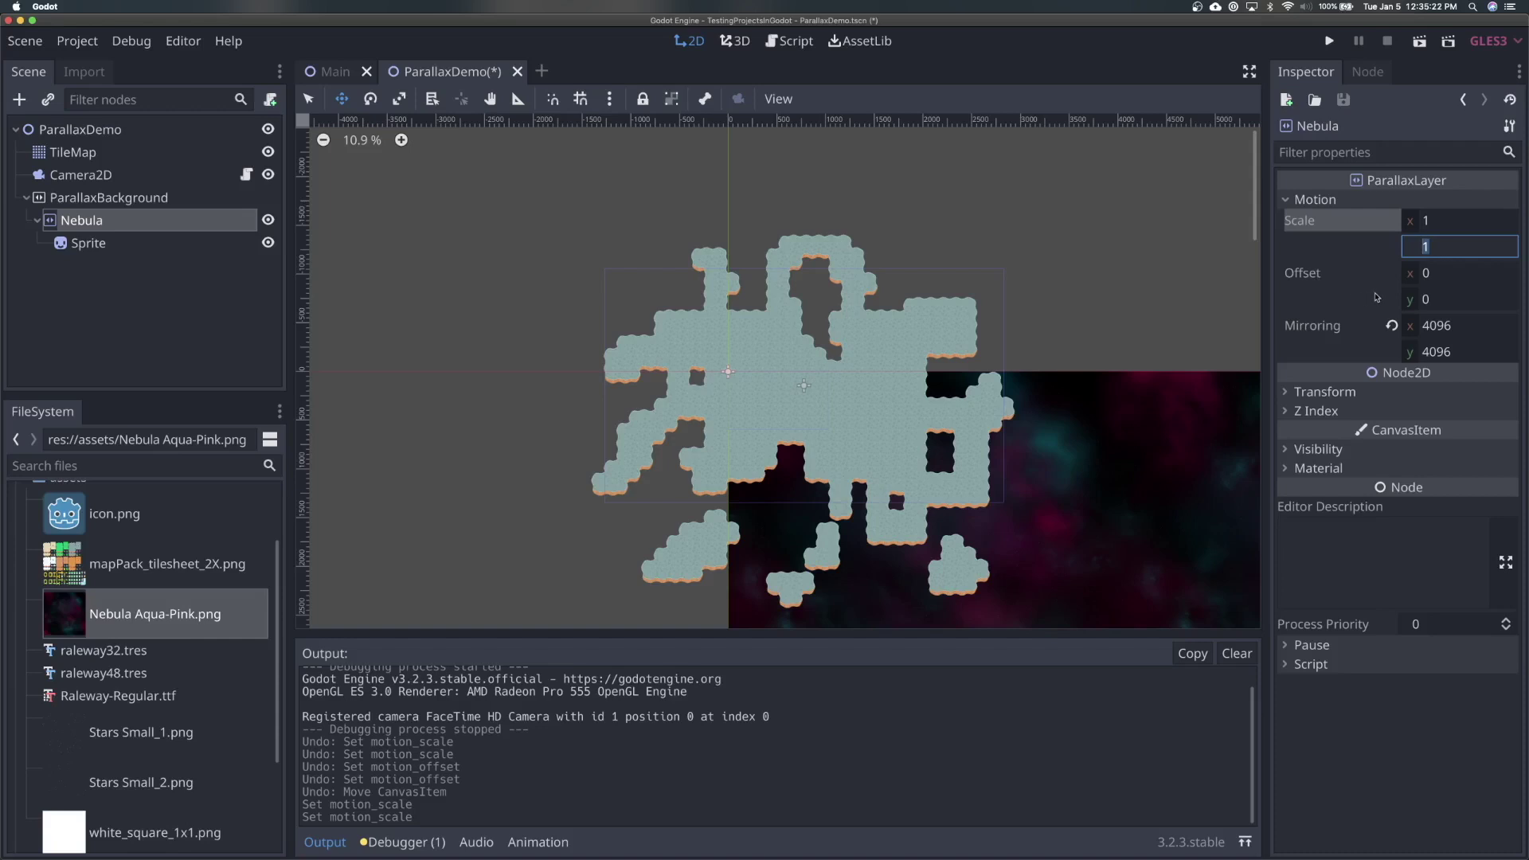
click(1432, 281)
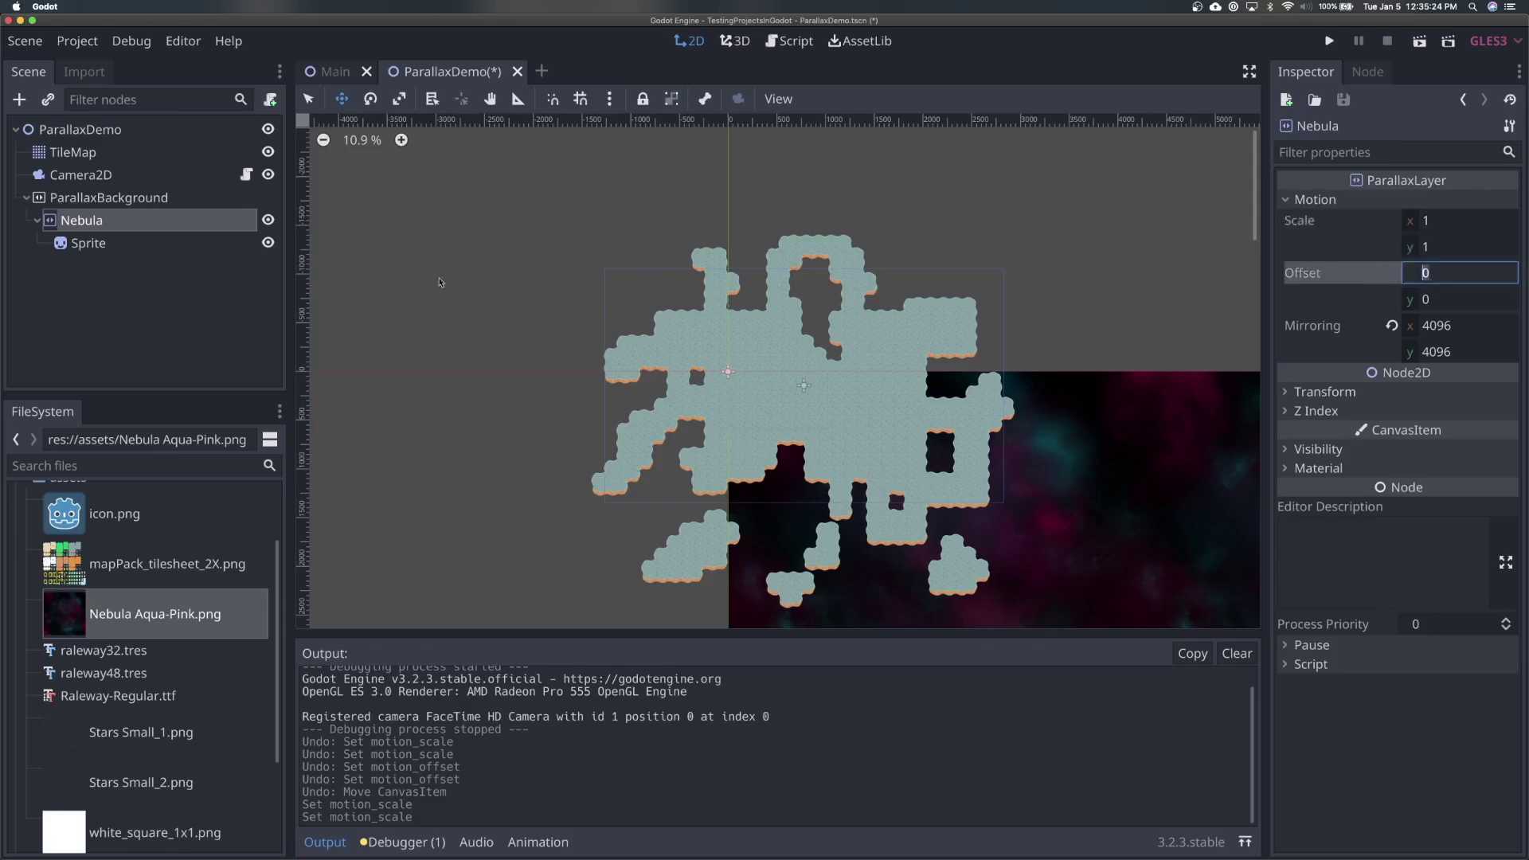
click(127, 199)
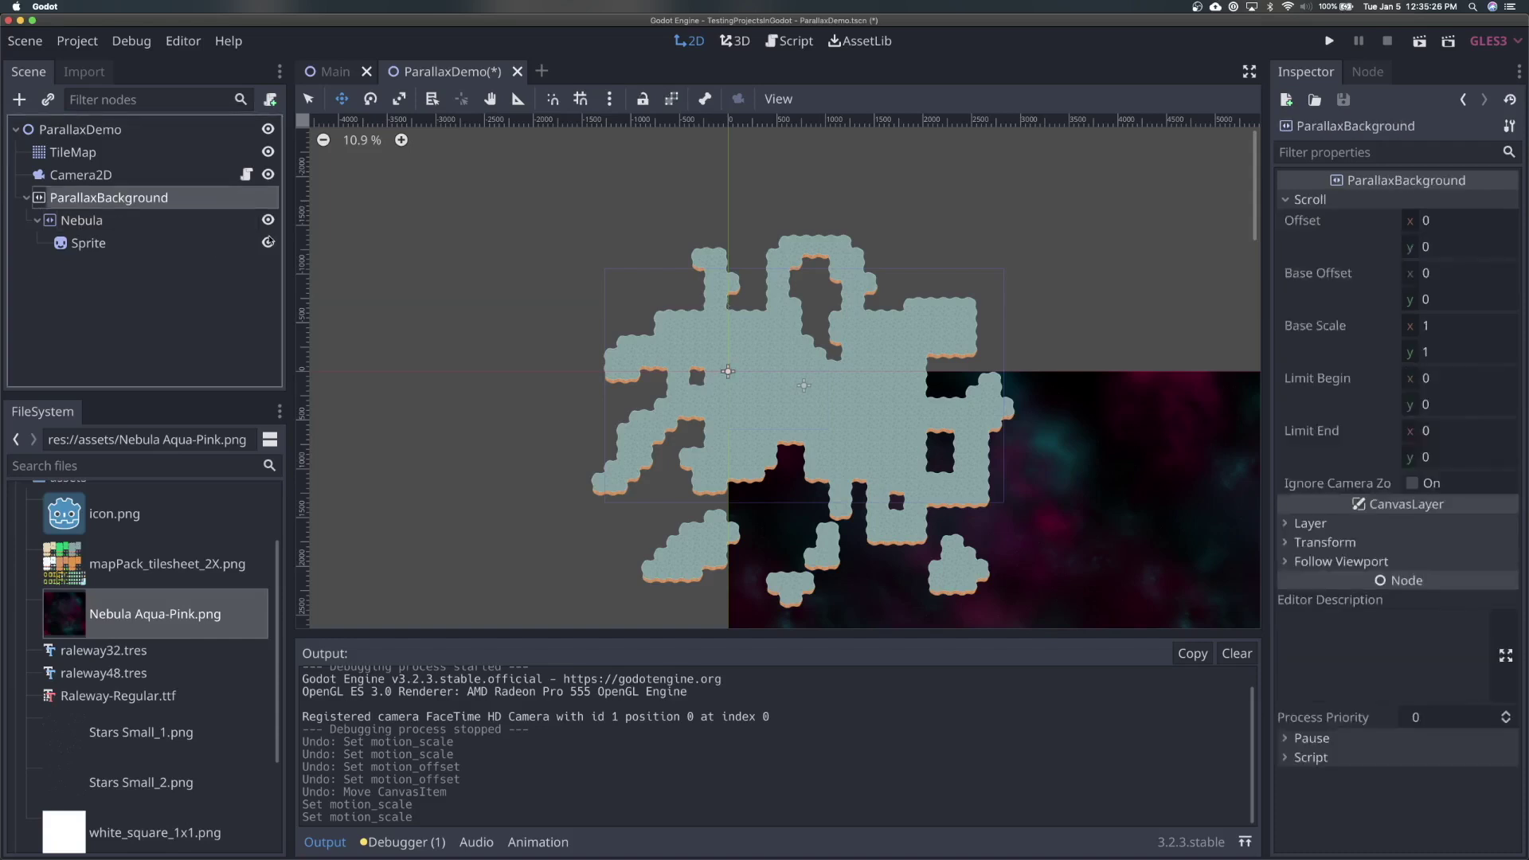
click(151, 222)
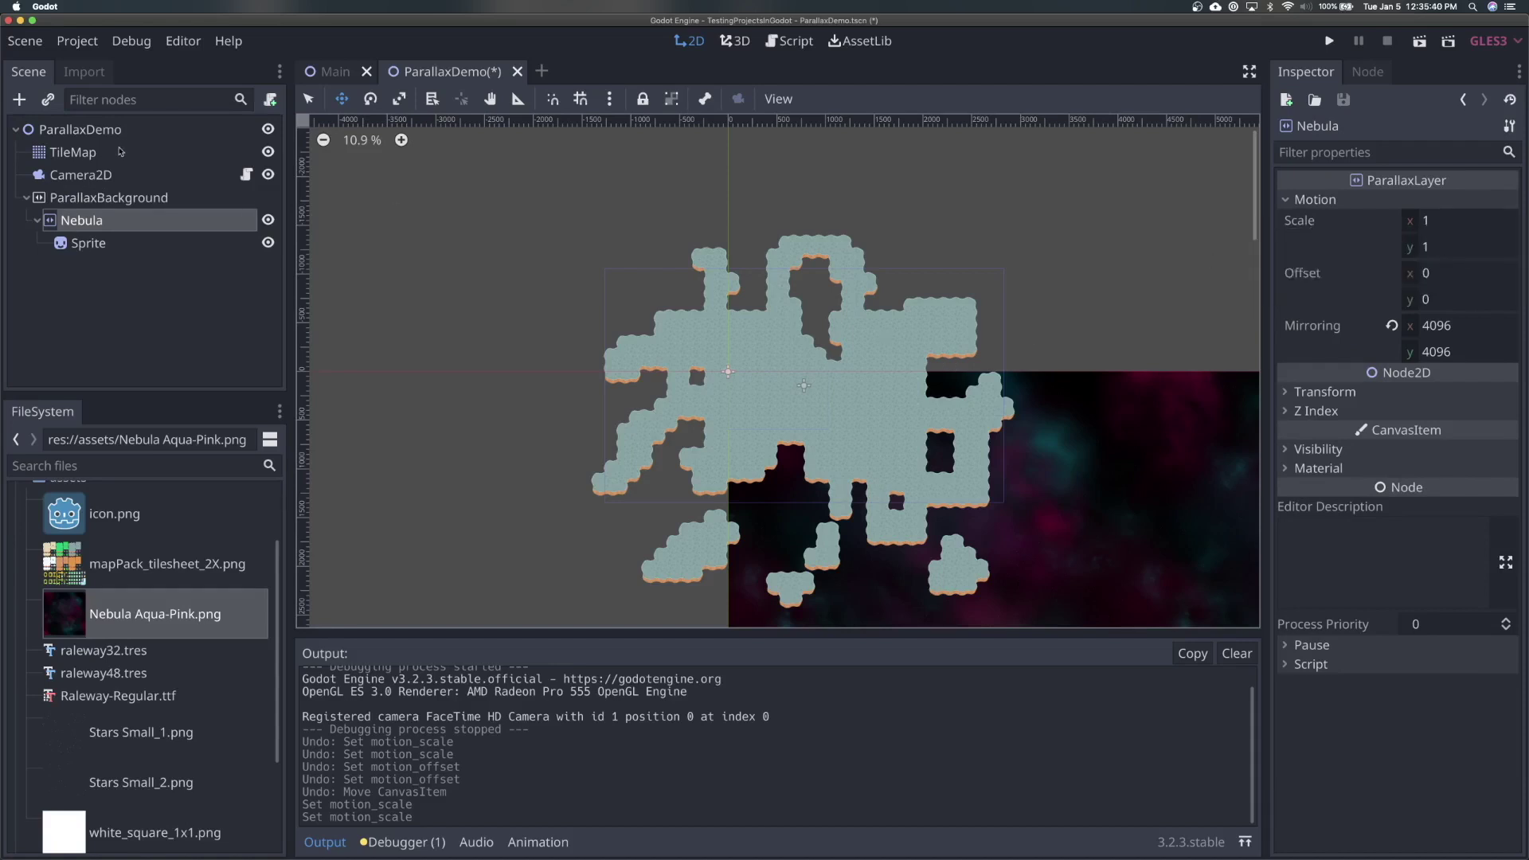
- Run the scene and move the camera around the tile map to examine how the nebula scrolls, then close the game
key(super+r)
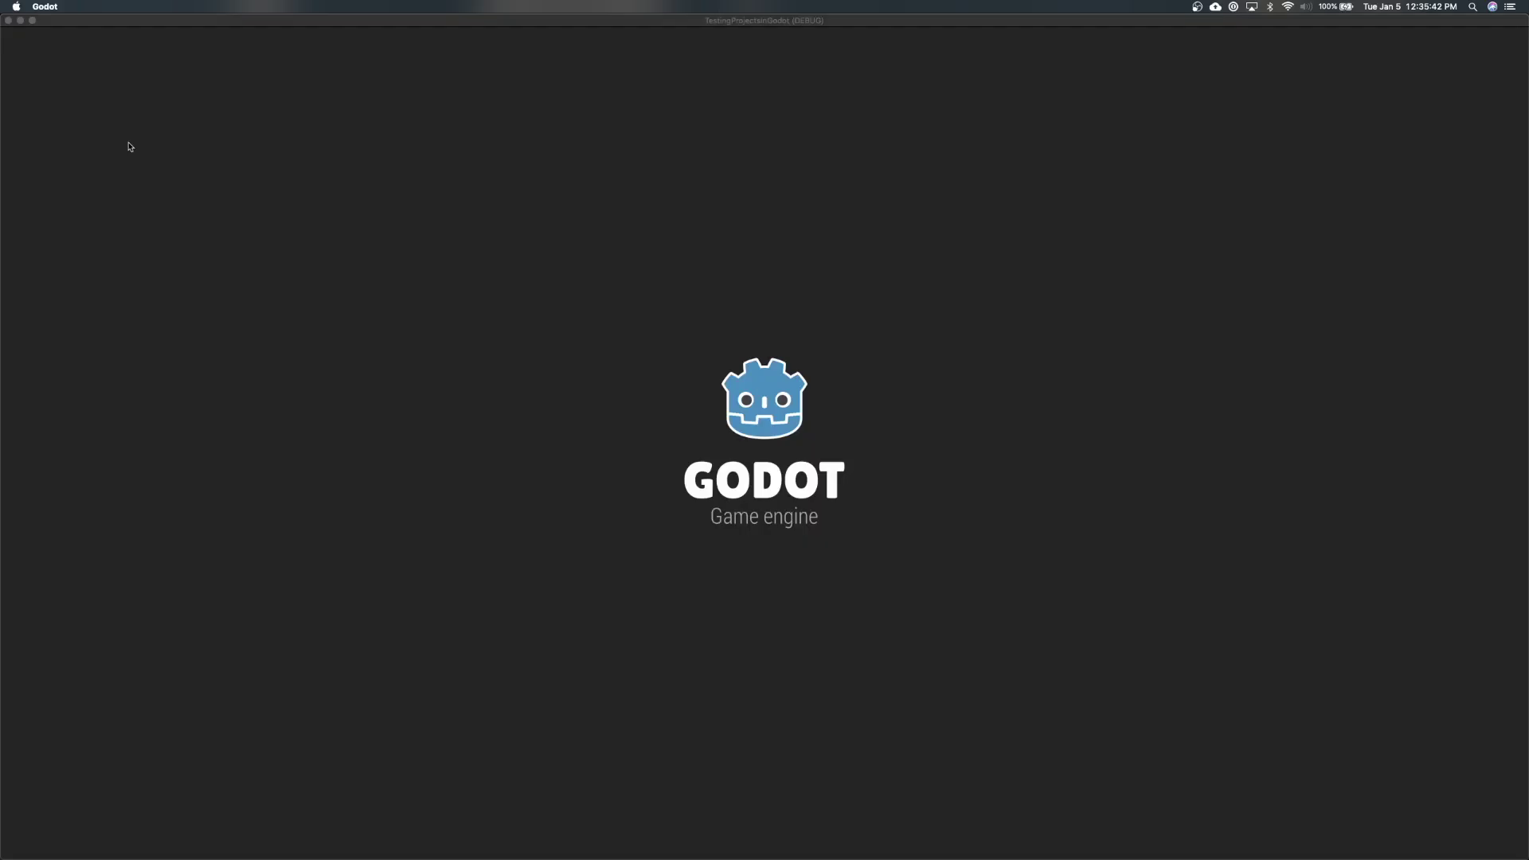
key(Up)
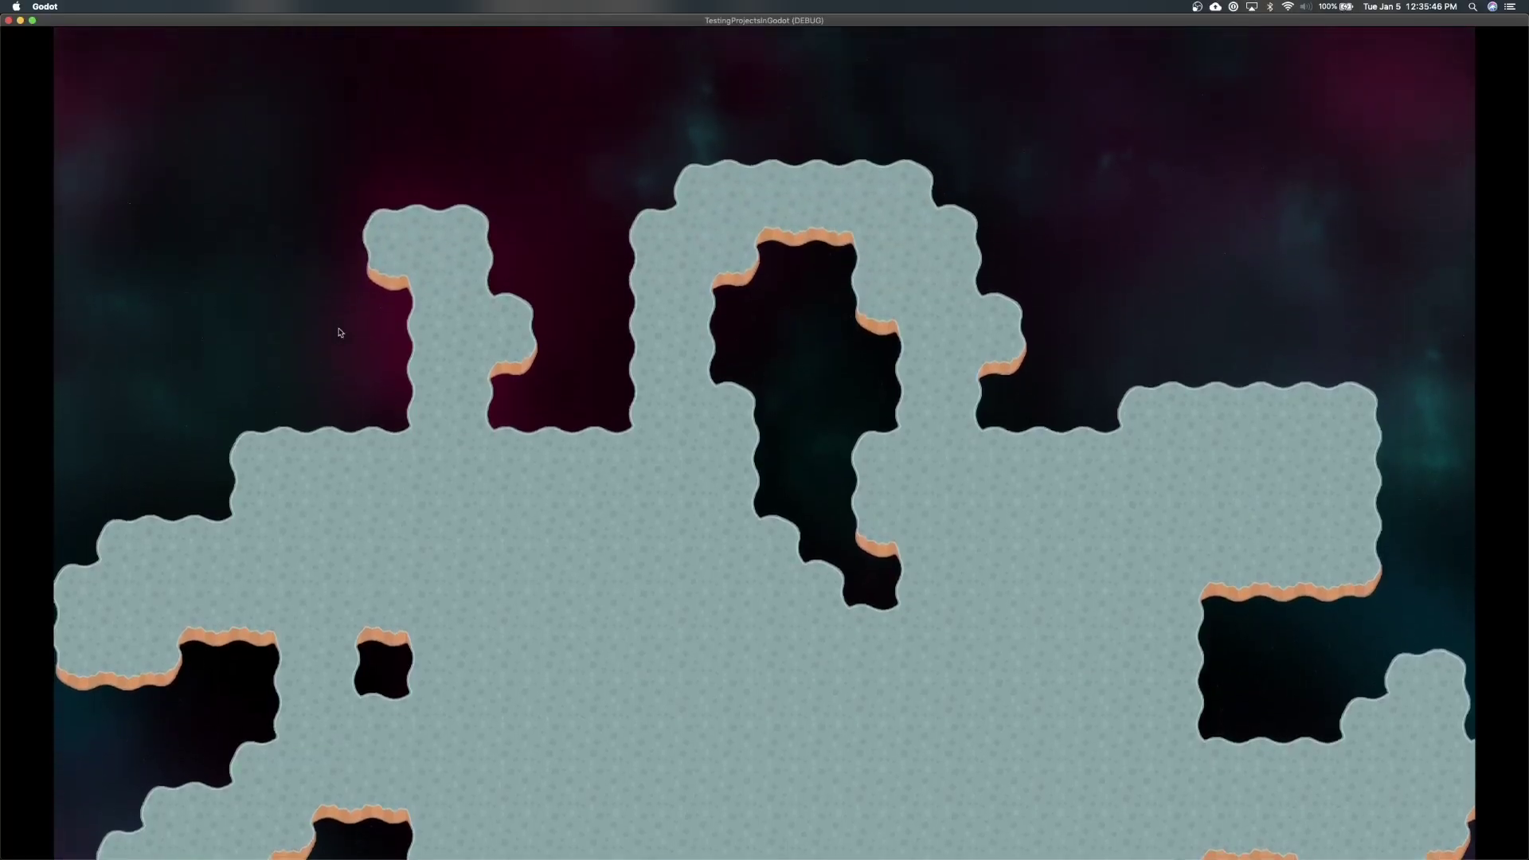
key(Left)
key(Down)
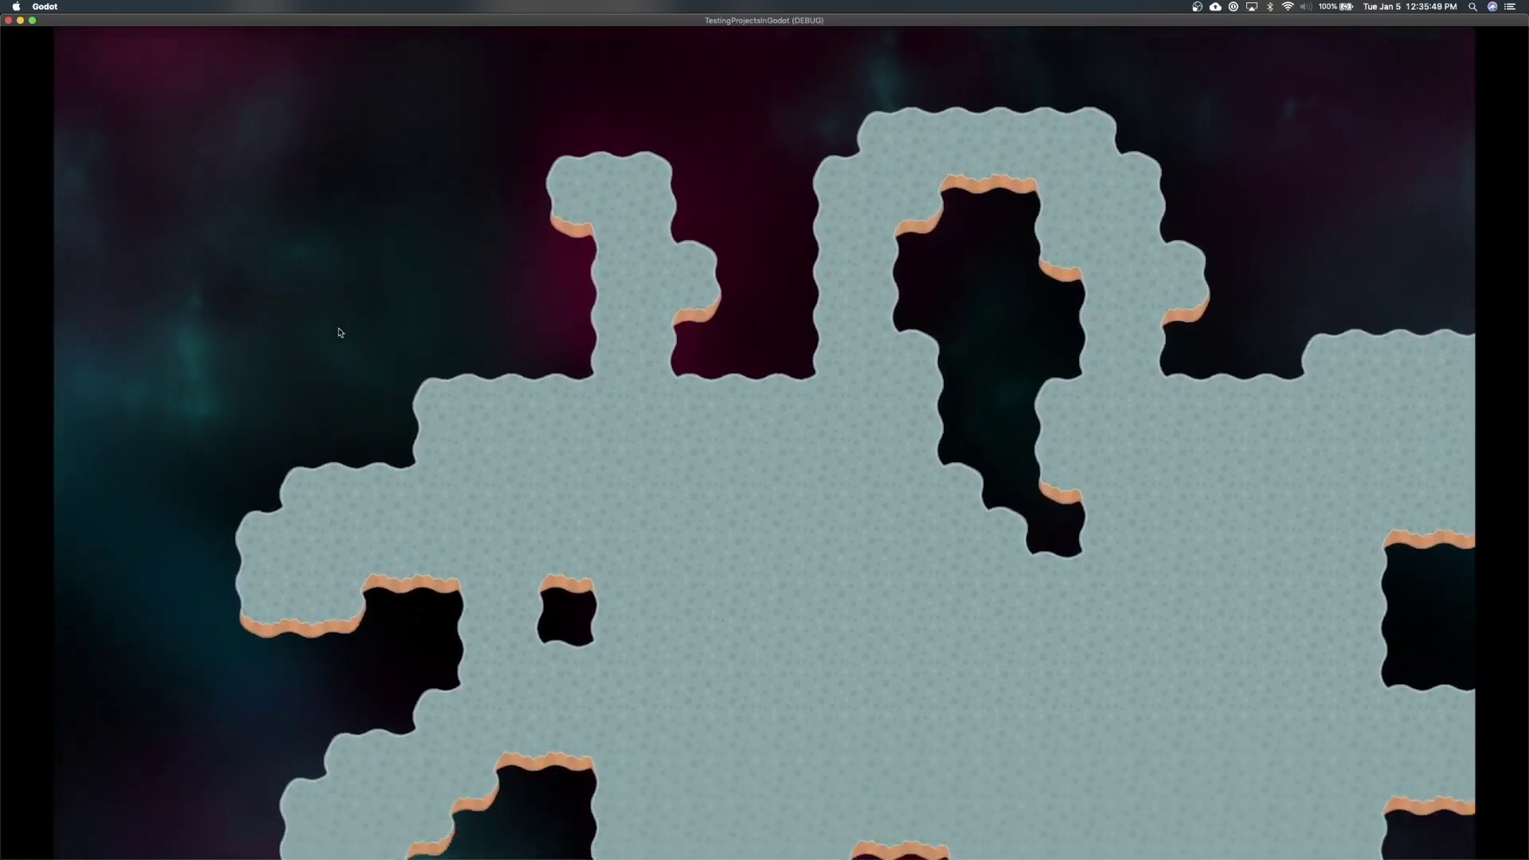
key(Down)
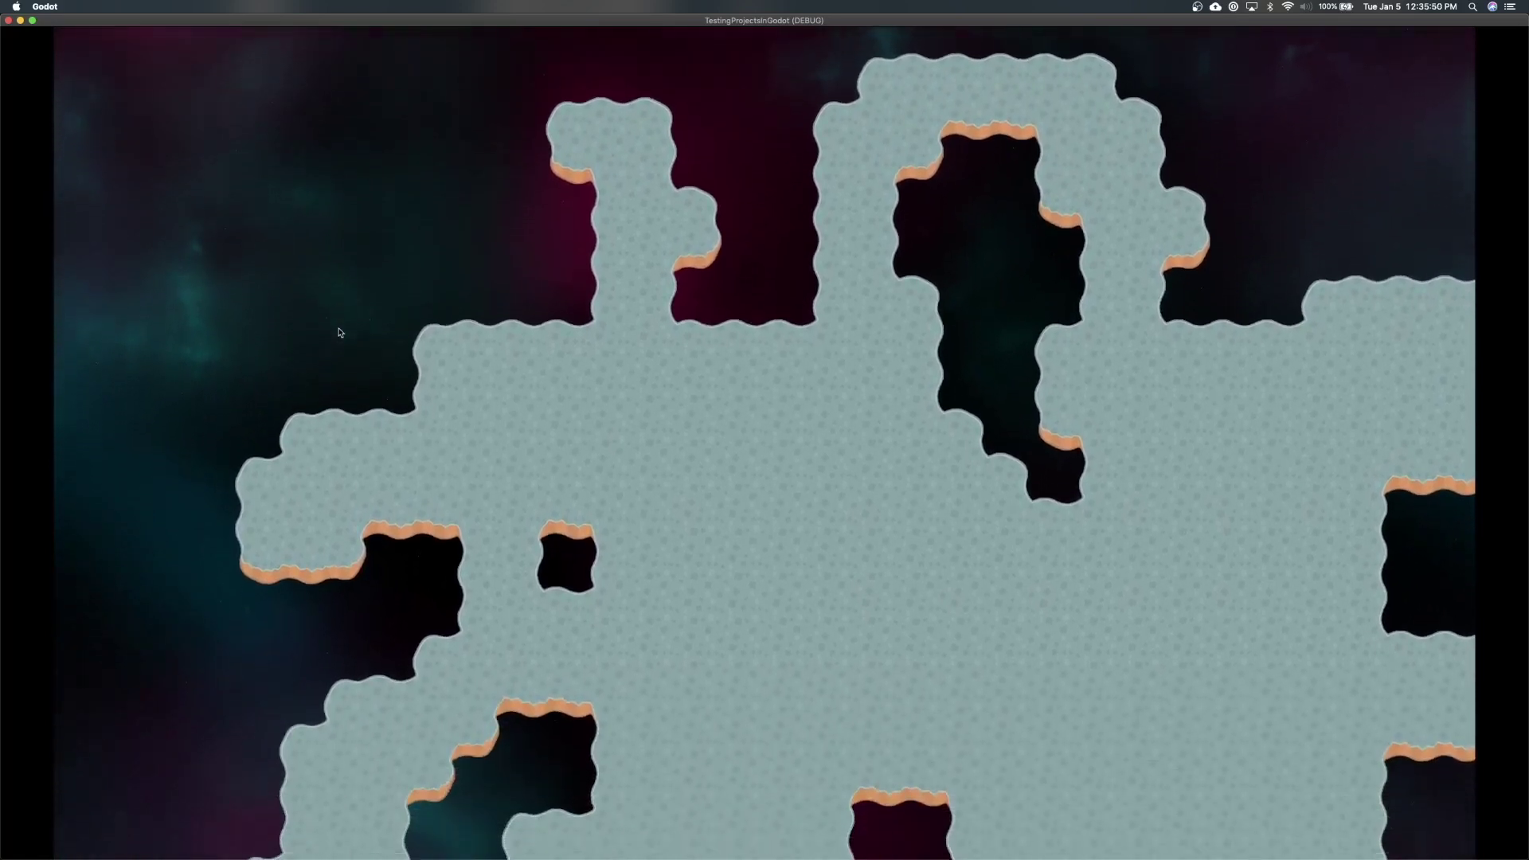
key(Down)
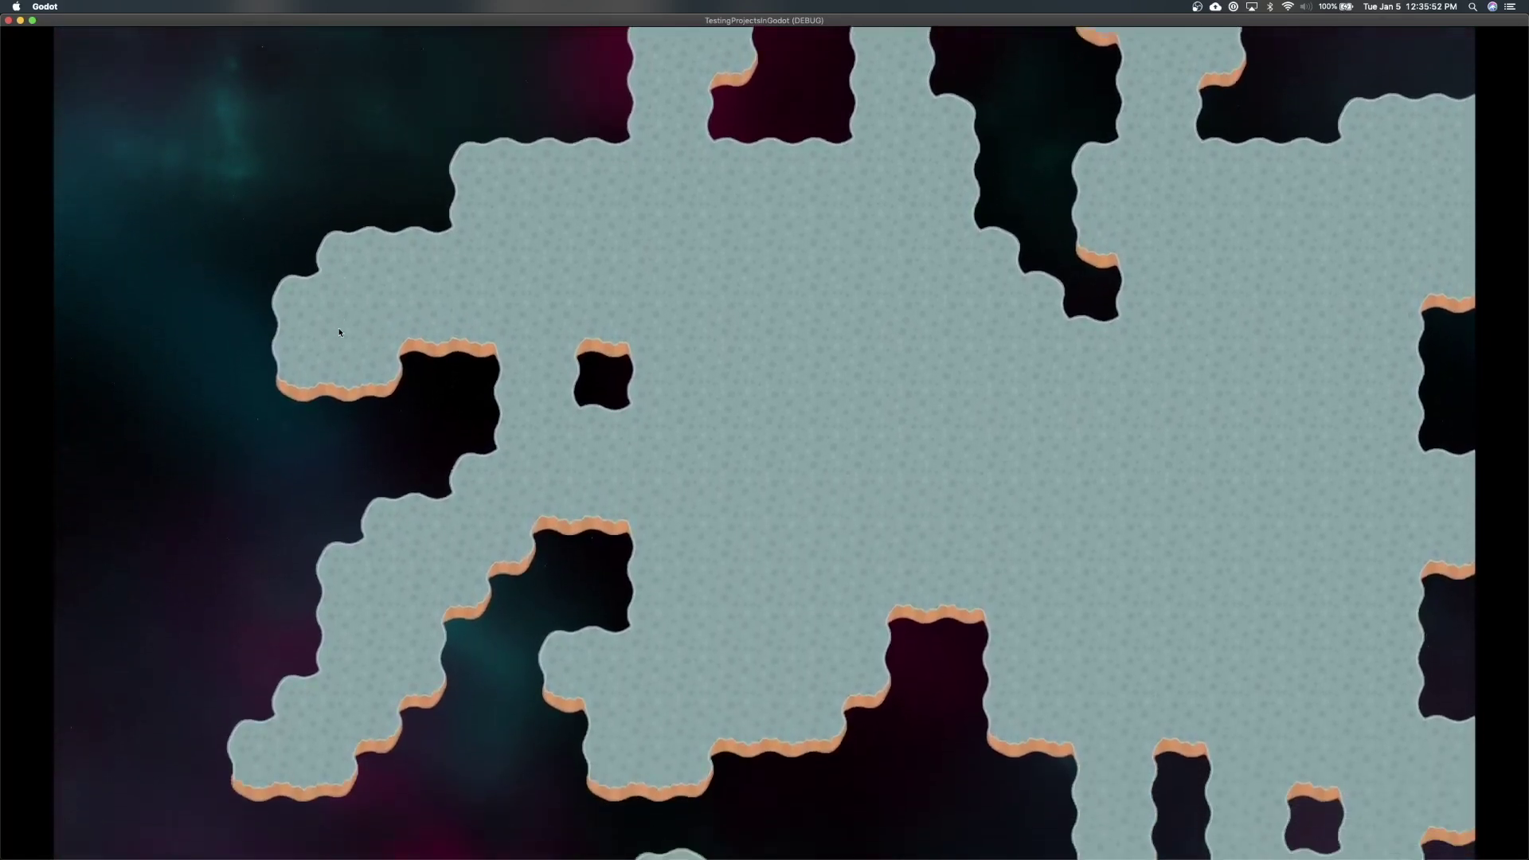
key(Right)
key(Down)
key(Right)
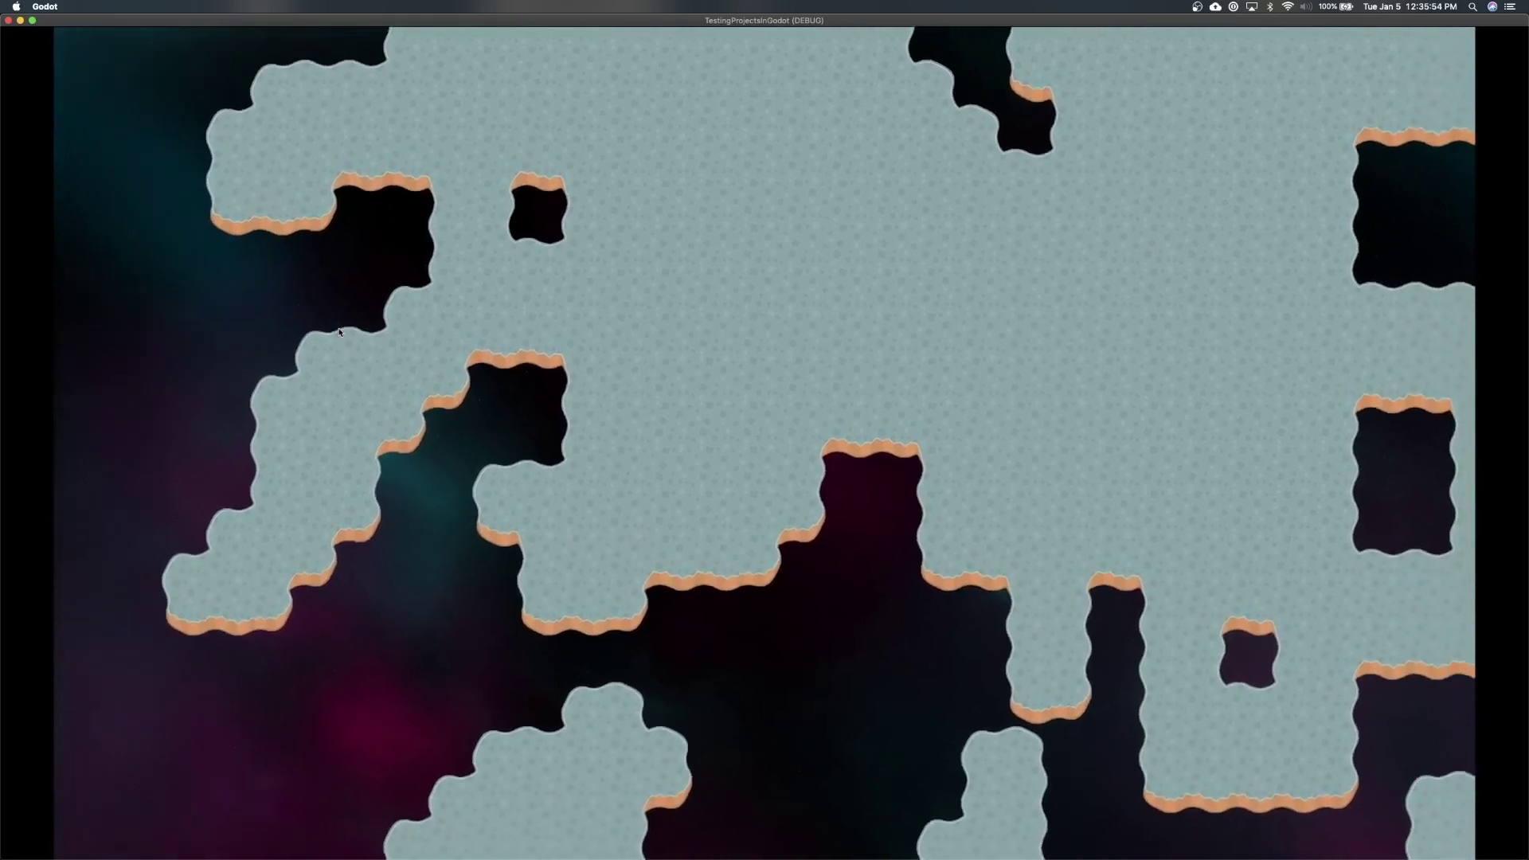
key(Right)
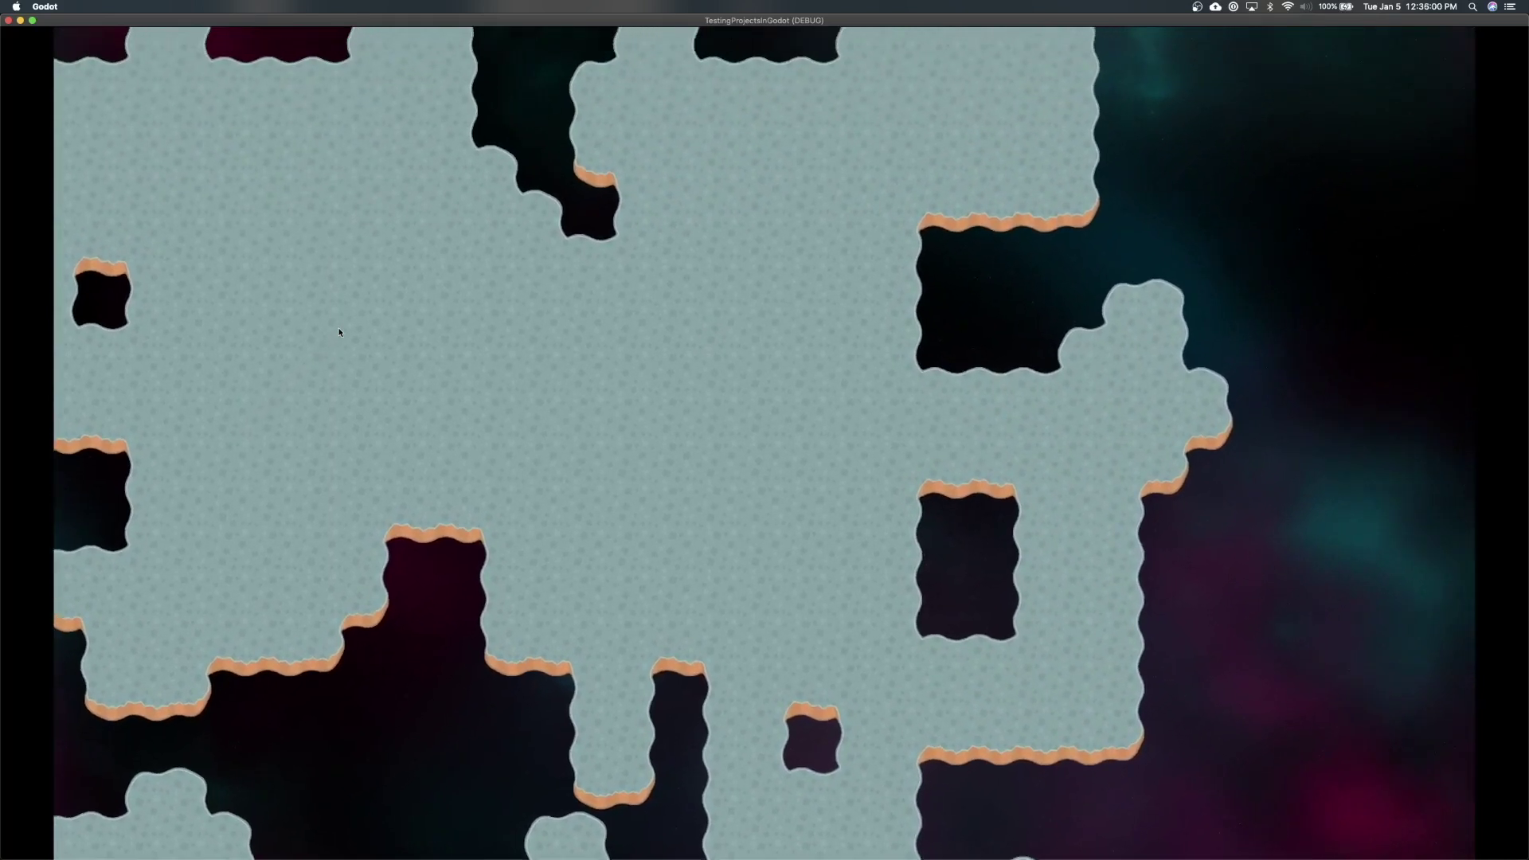
key(super+q)
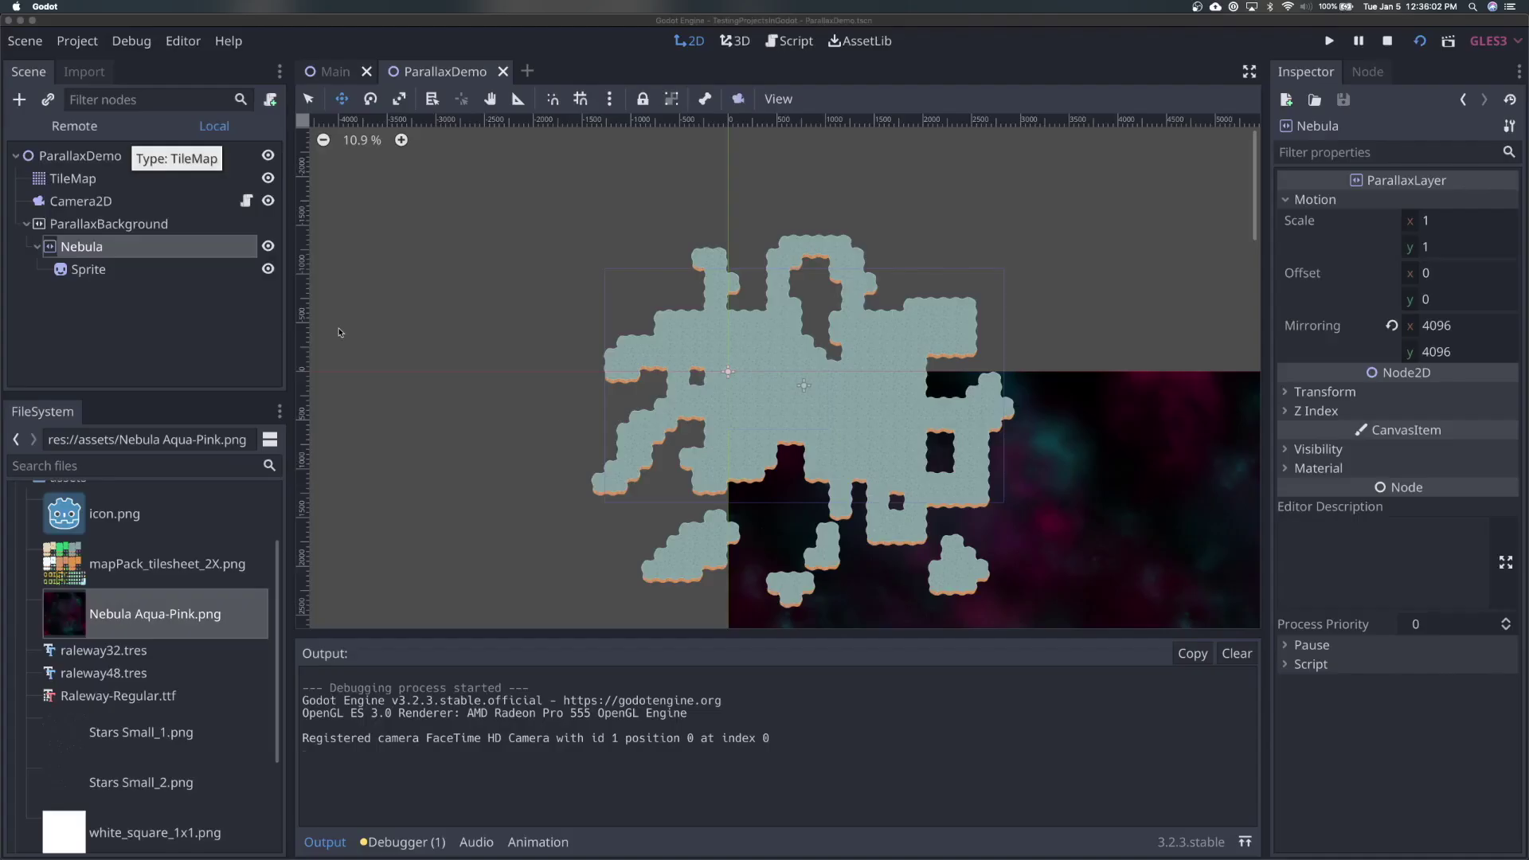
- Set the Nebula layer's Motion Scale to 0.5 on both x and y and test-run the scene
click(1473, 223)
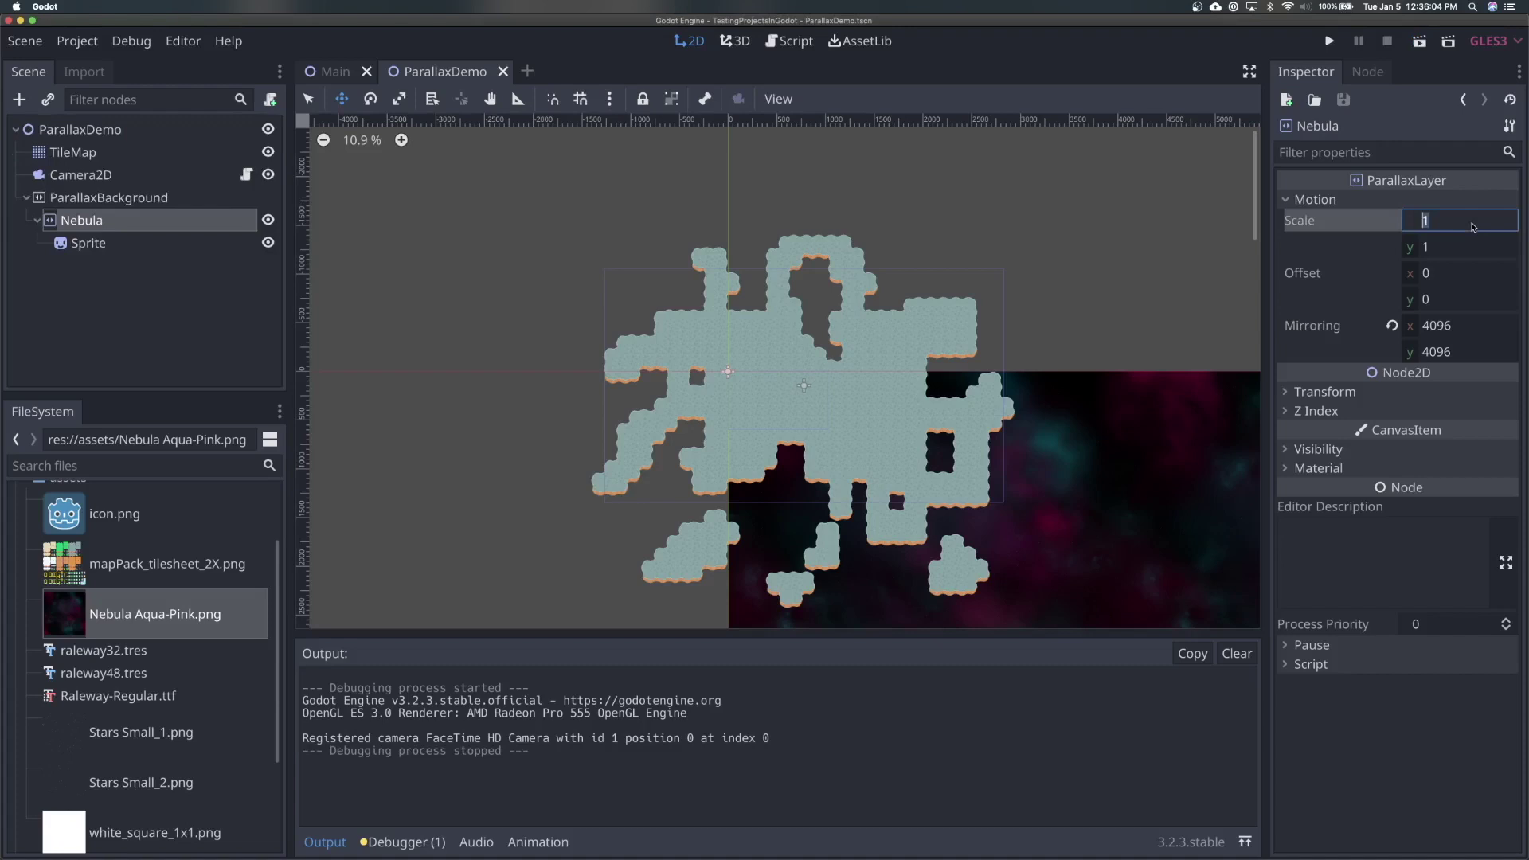
text(.5)
key(Tab)
text(.5)
key(Return)
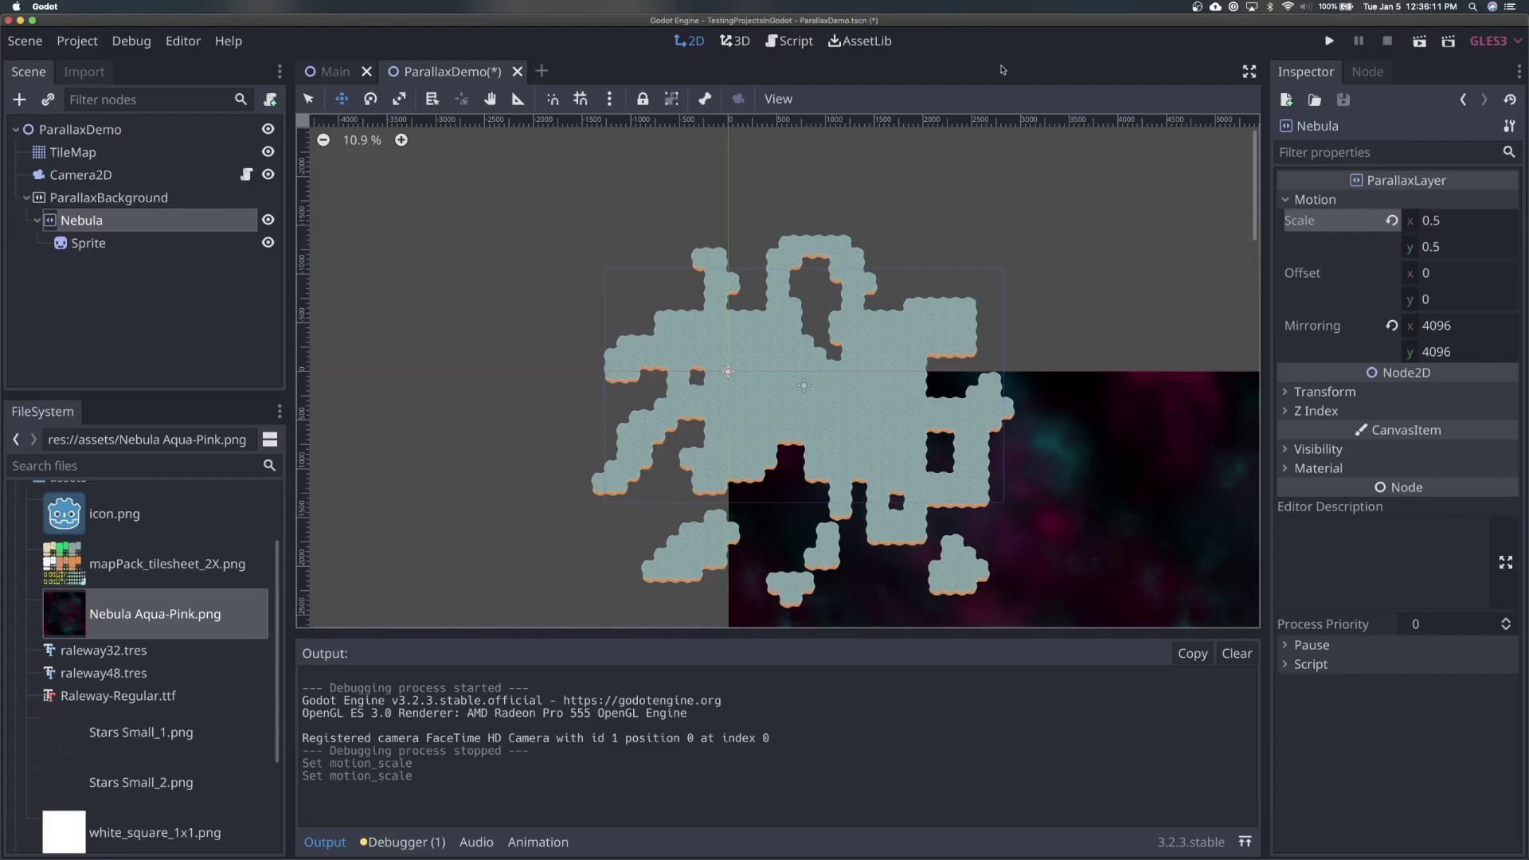
key(super+r)
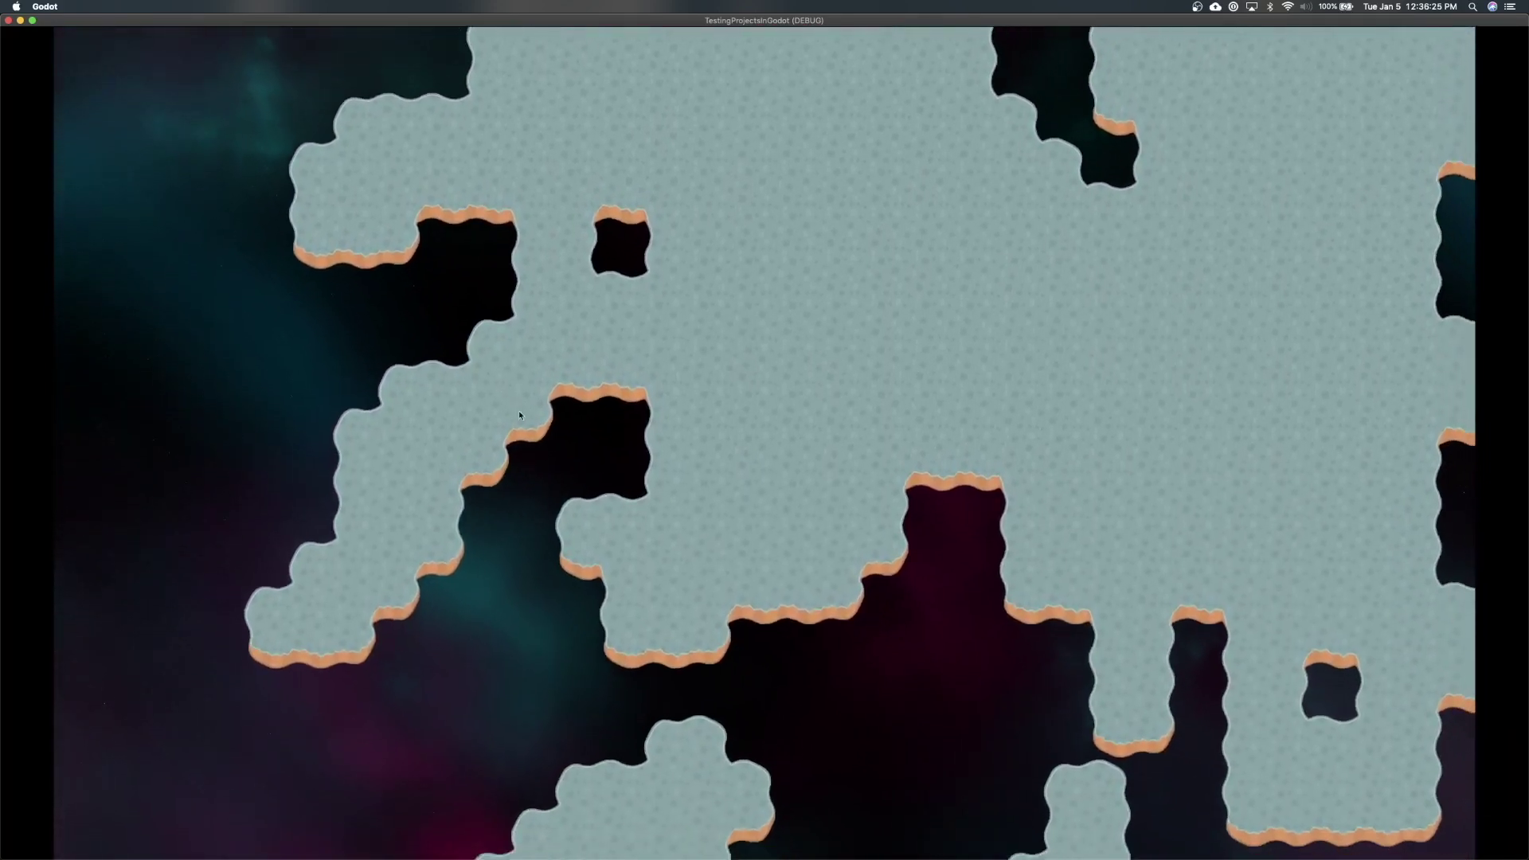
key(super+q)
- Set the Nebula layer's Motion Scale to 0.3 on both x and y and test-run the scene
click(1465, 221)
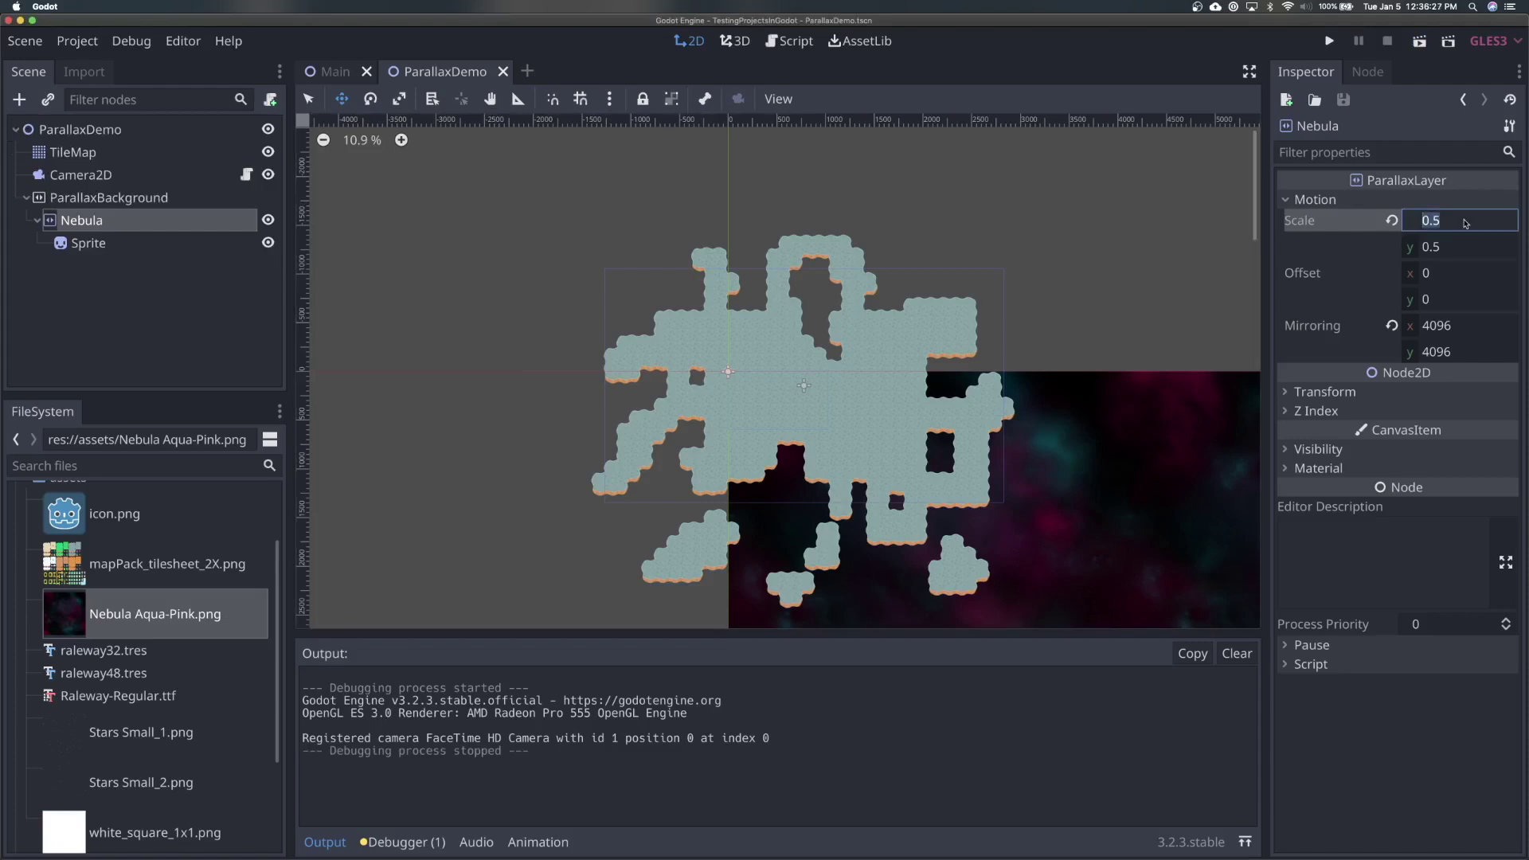
text(0.3)
key(Tab)
text(0.3)
key(Return)
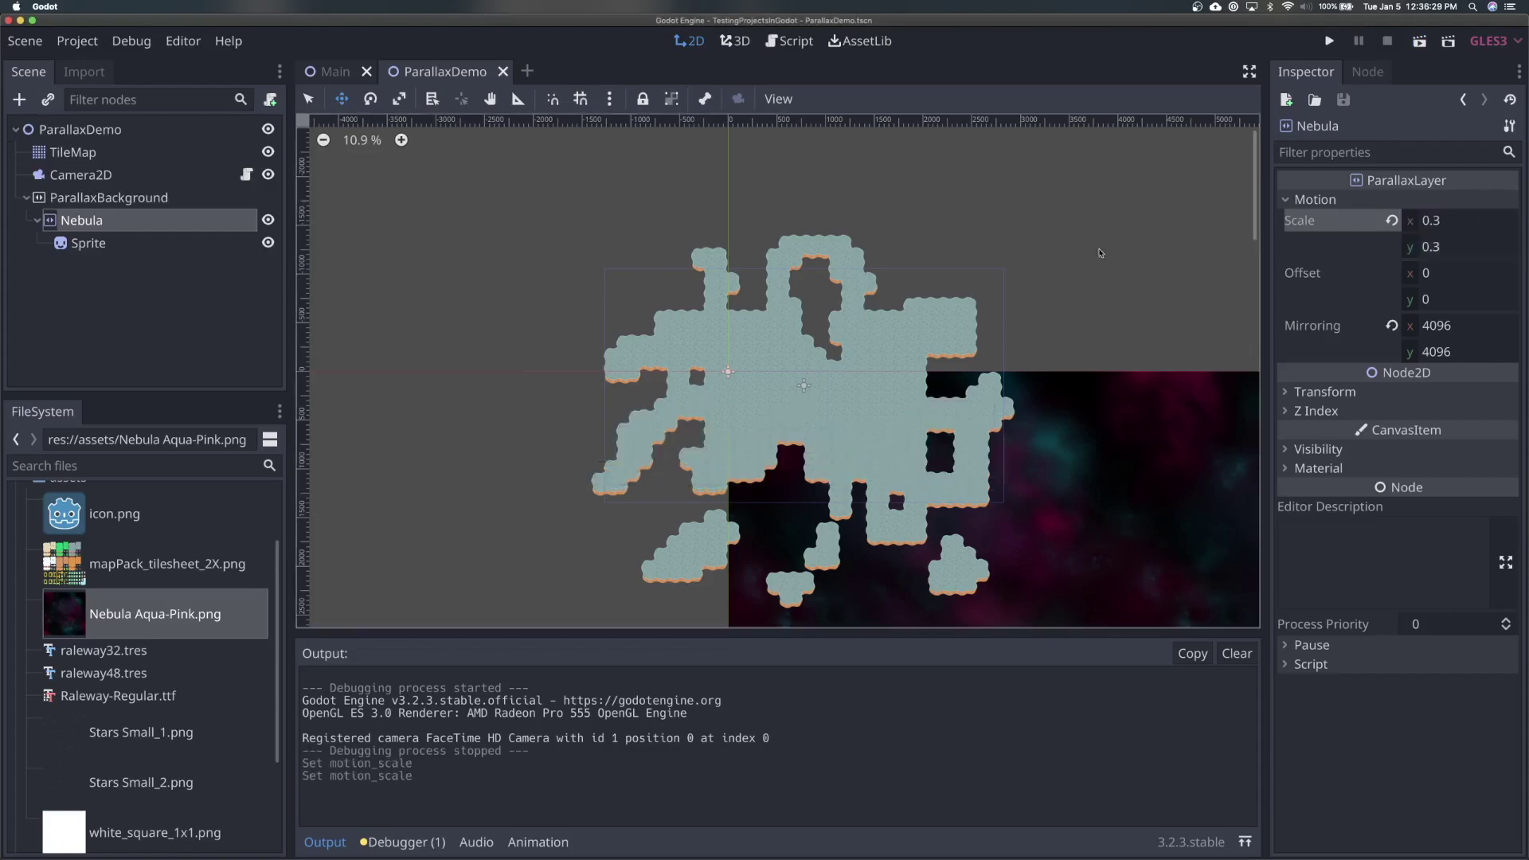
key(super+b)
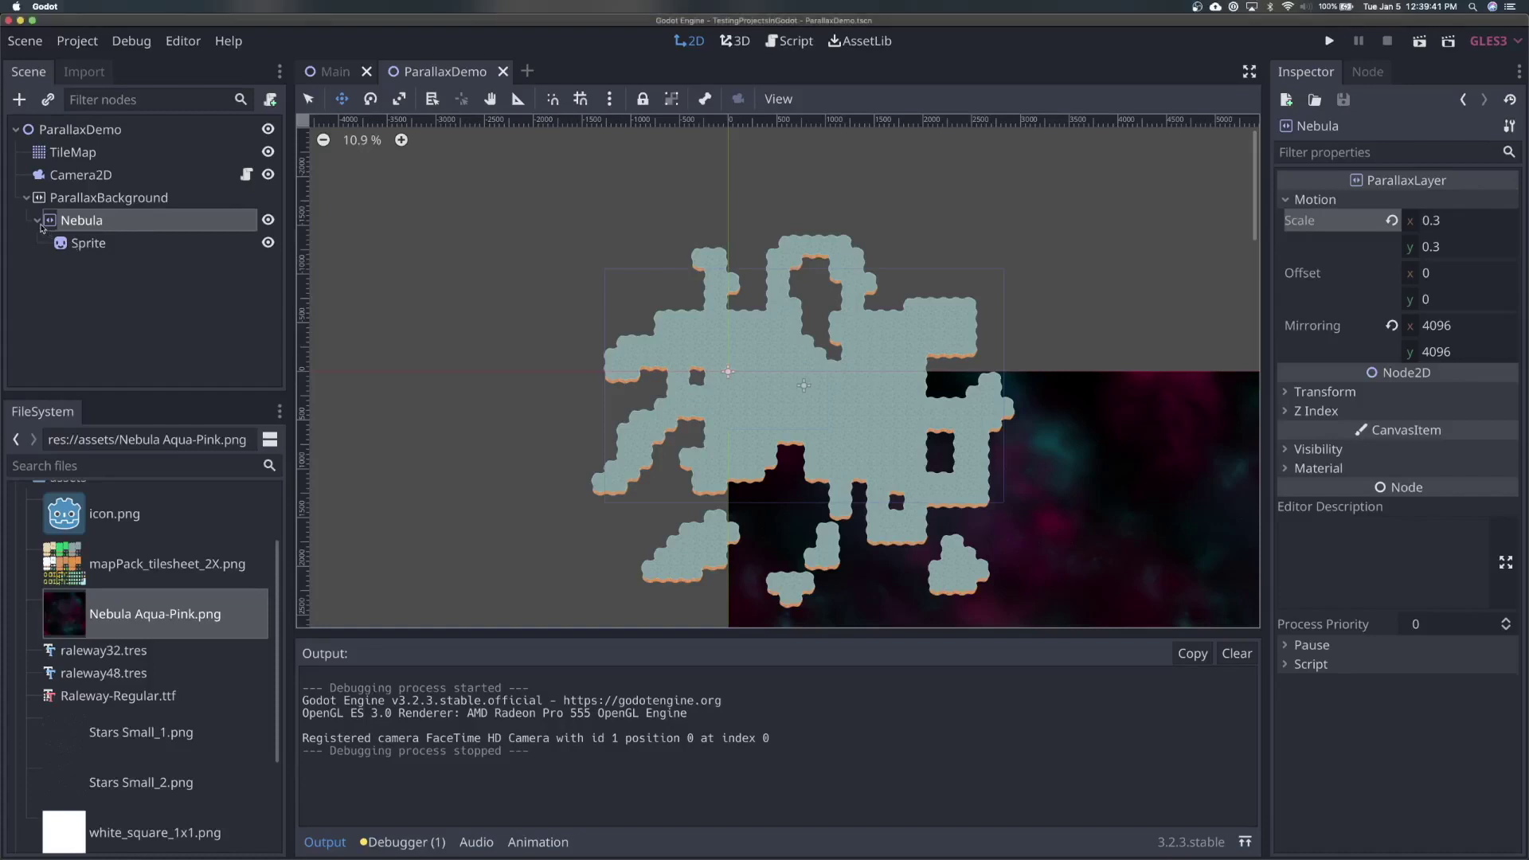
- Duplicate the Nebula layer under ParallaxBackground and rename the copy BackgroundStars
click(37, 221)
double_click(91, 226)
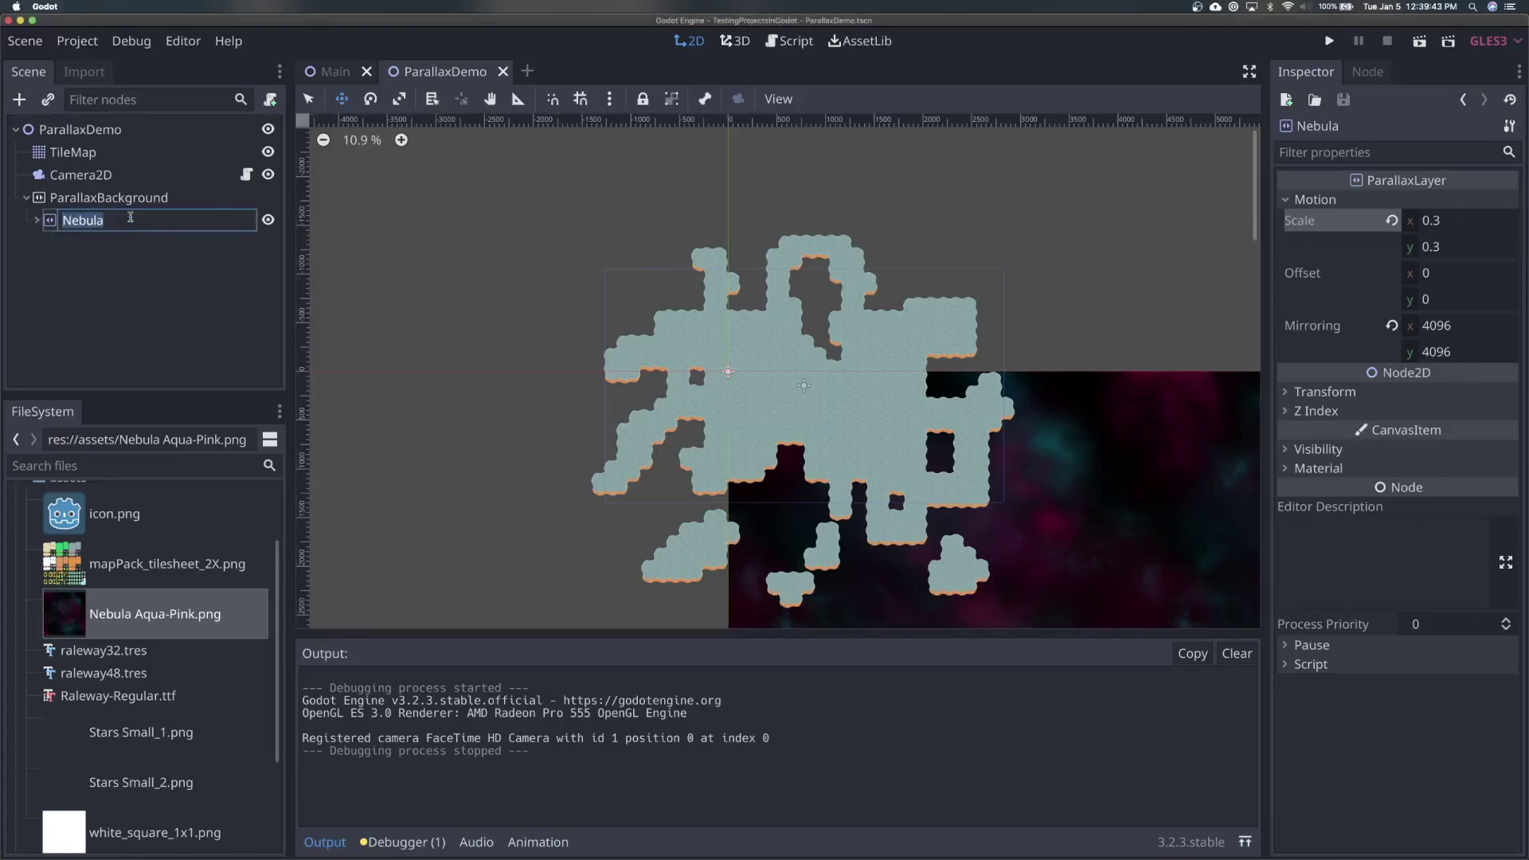
key(Escape)
click(143, 219)
key(ctrl+d)
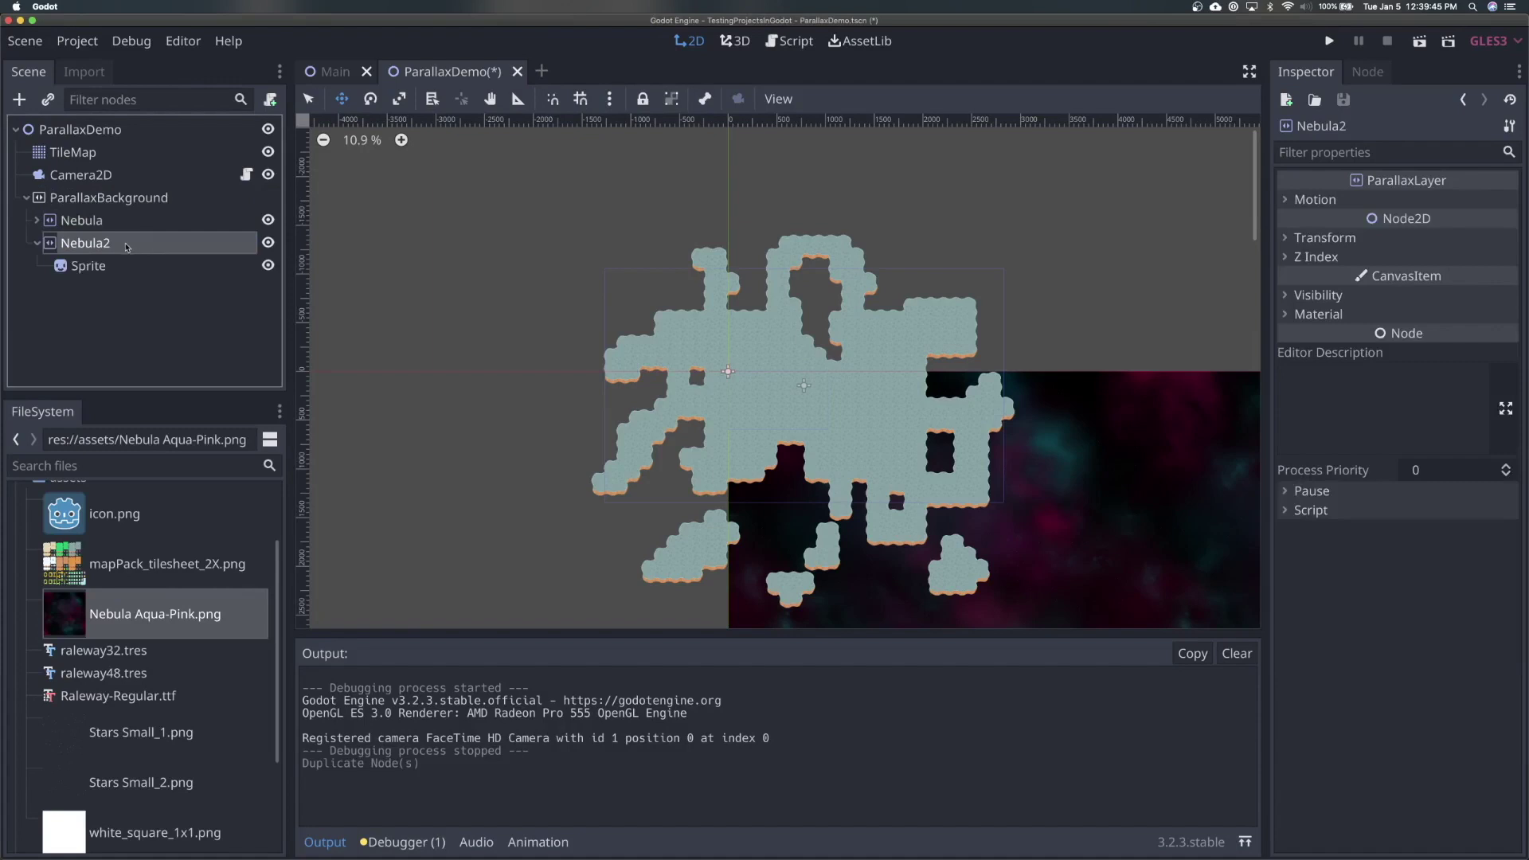
double_click(128, 247)
text(BackgroundStars)
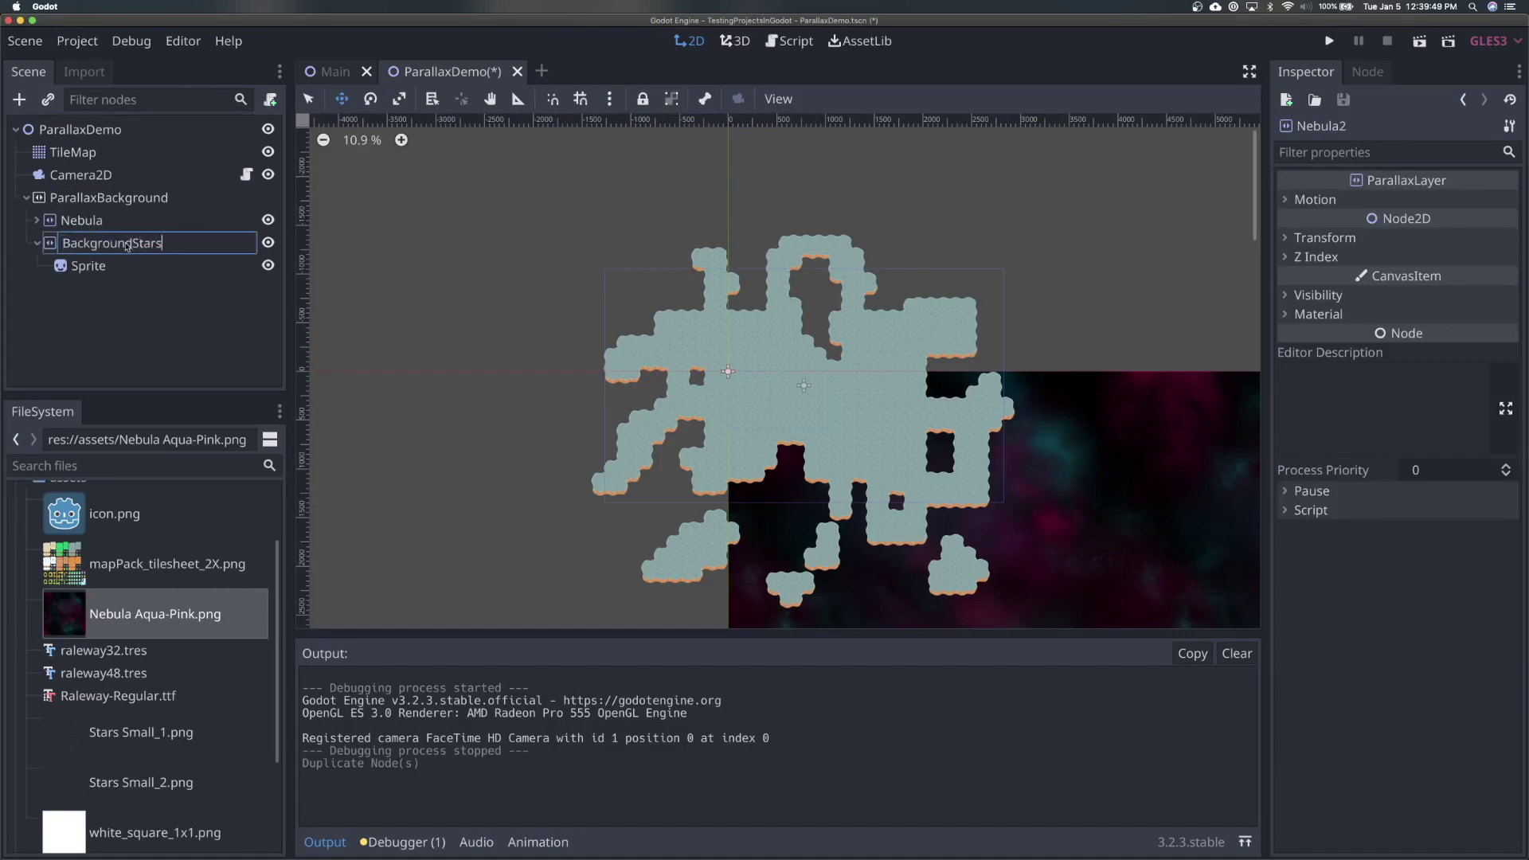
key(Return)
click(37, 243)
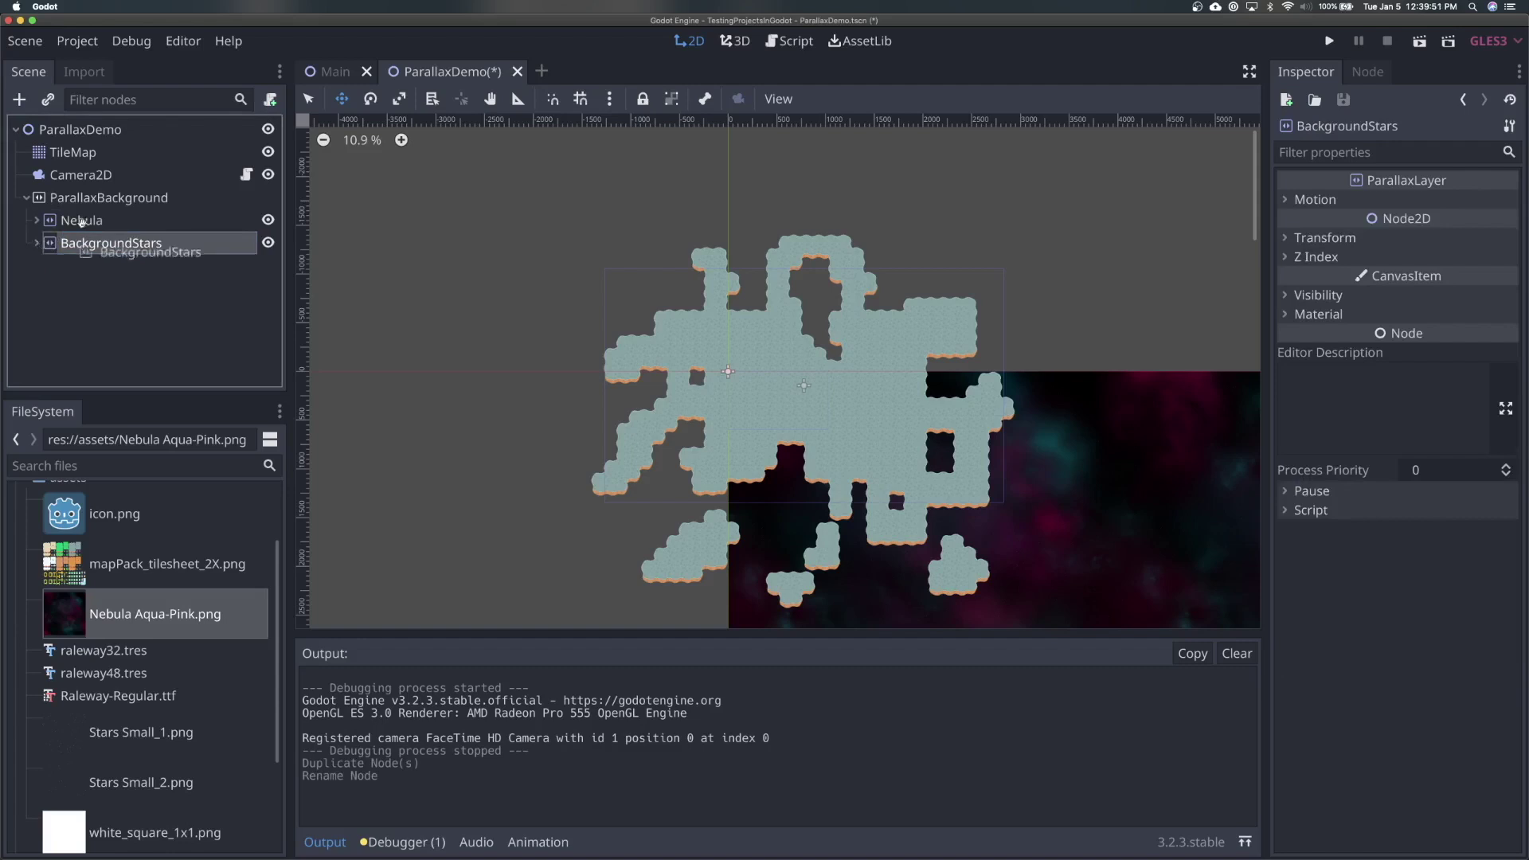
mouse_move(84, 250)
mouse_down()
mouse_move(89, 209)
mouse_move(94, 233)
mouse_up()
click(38, 243)
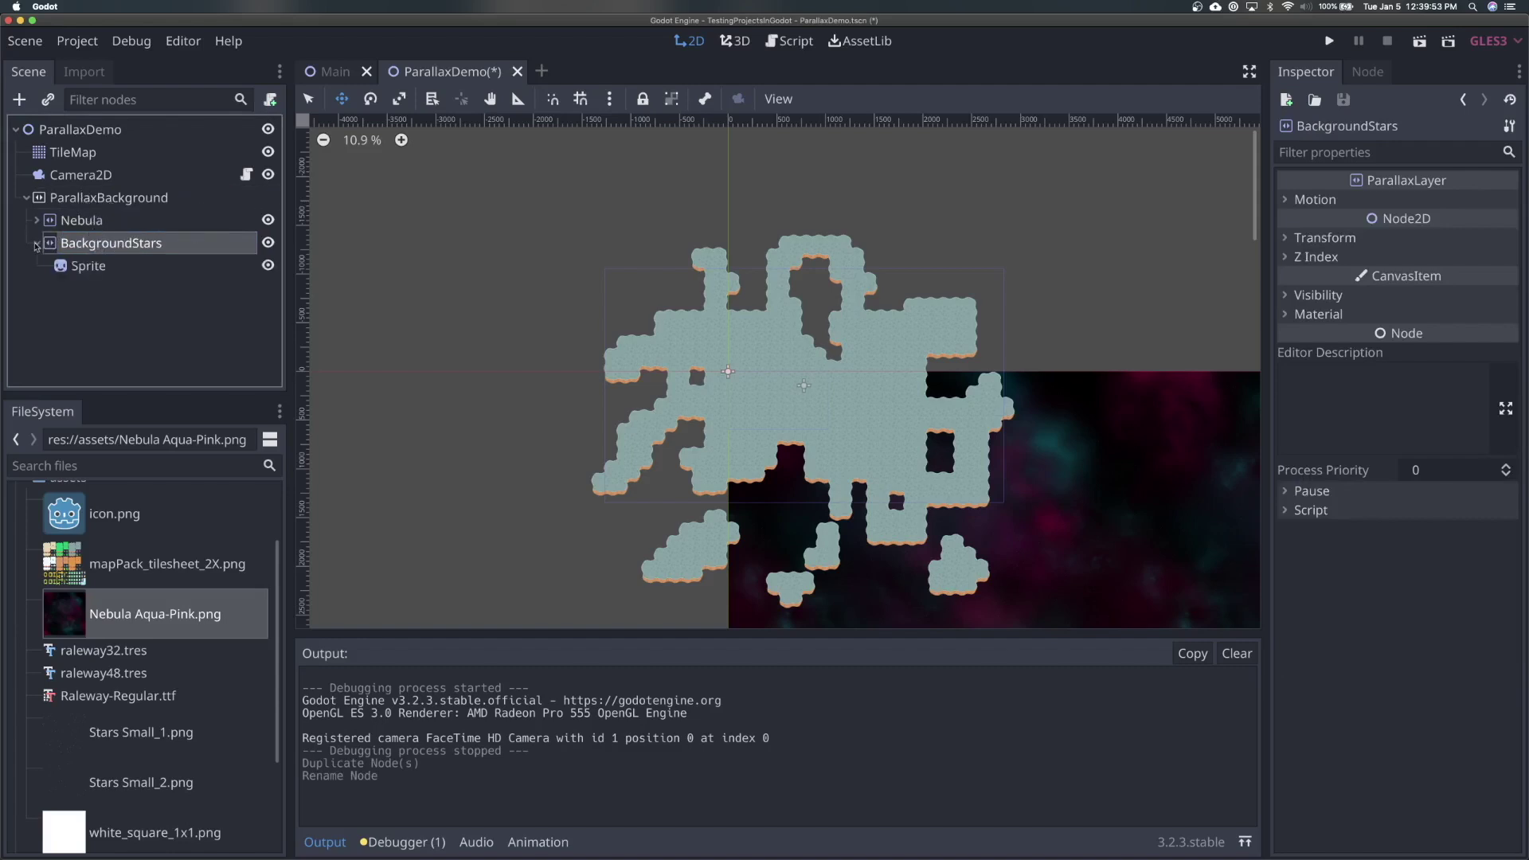
- Replace the texture of the BackgroundStars layer's Sprite with Stars Small_1.png and check the stars over the nebula
click(145, 266)
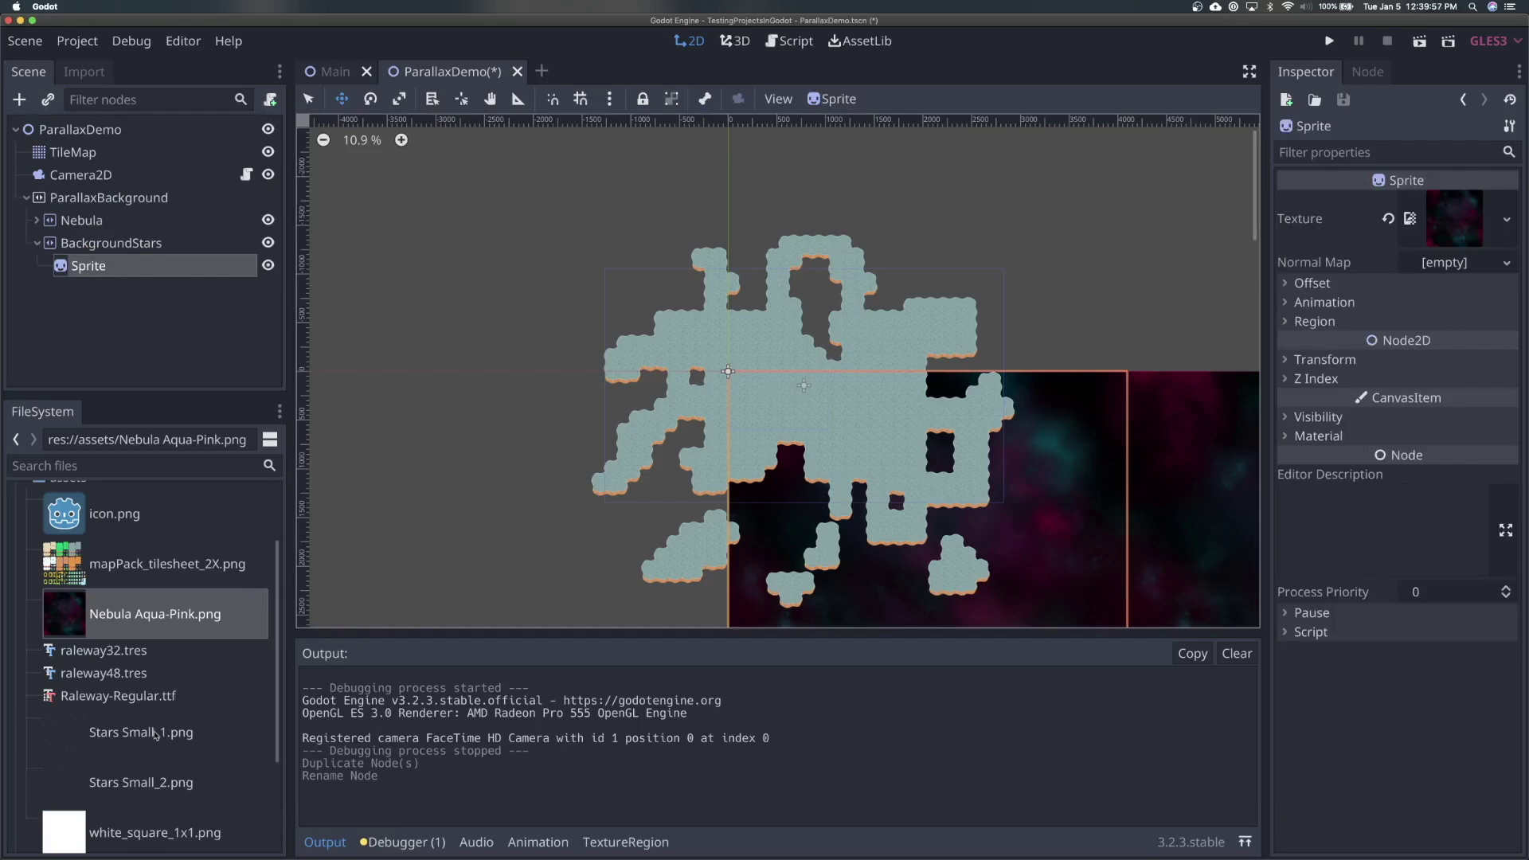
click(139, 761)
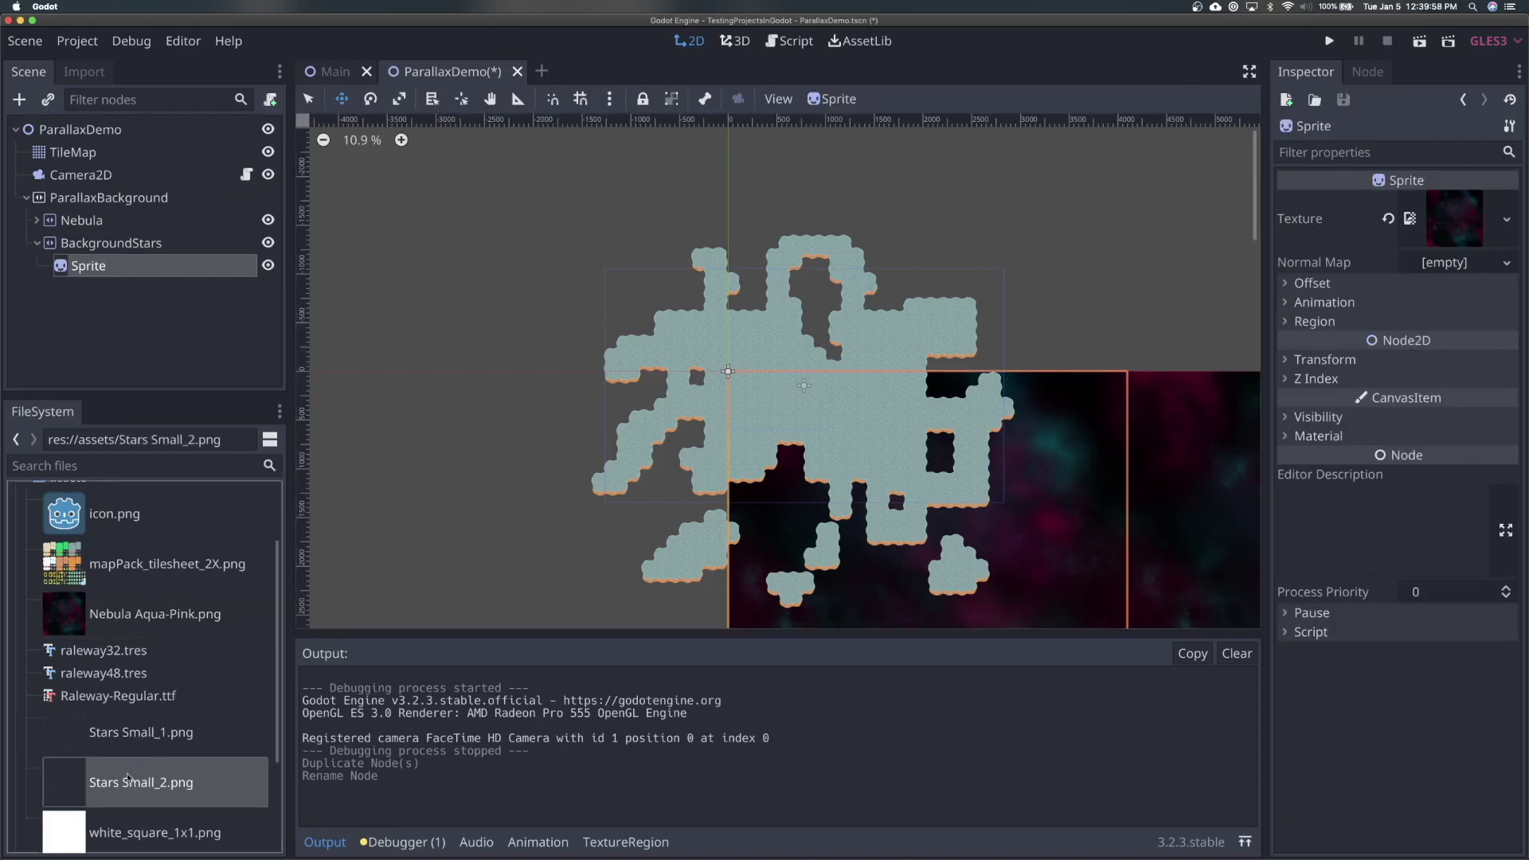
drag(159, 736, 971, 462)
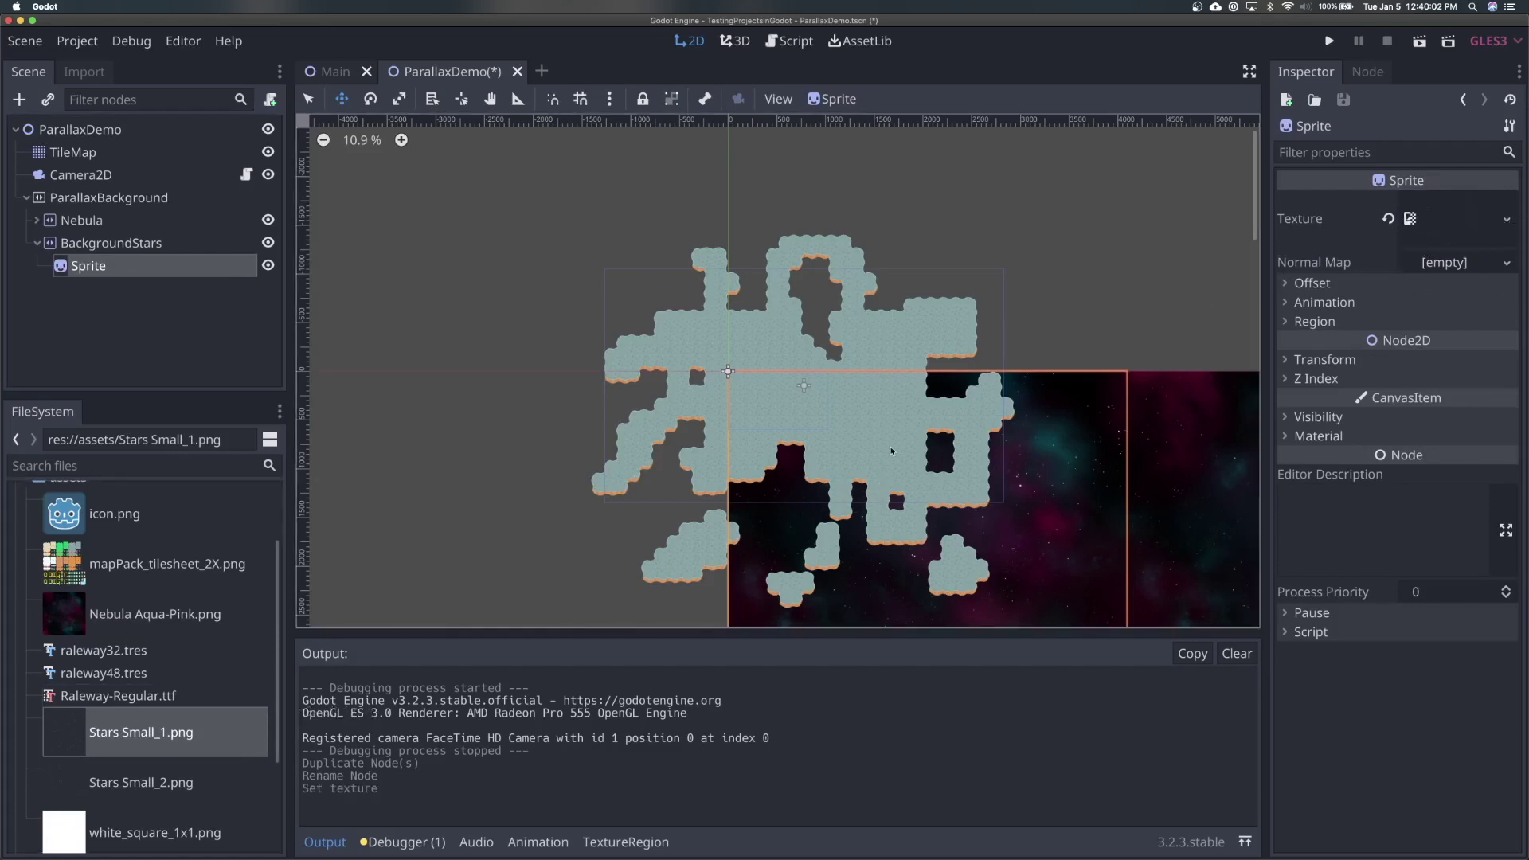
scroll(891, 451, down, 5)
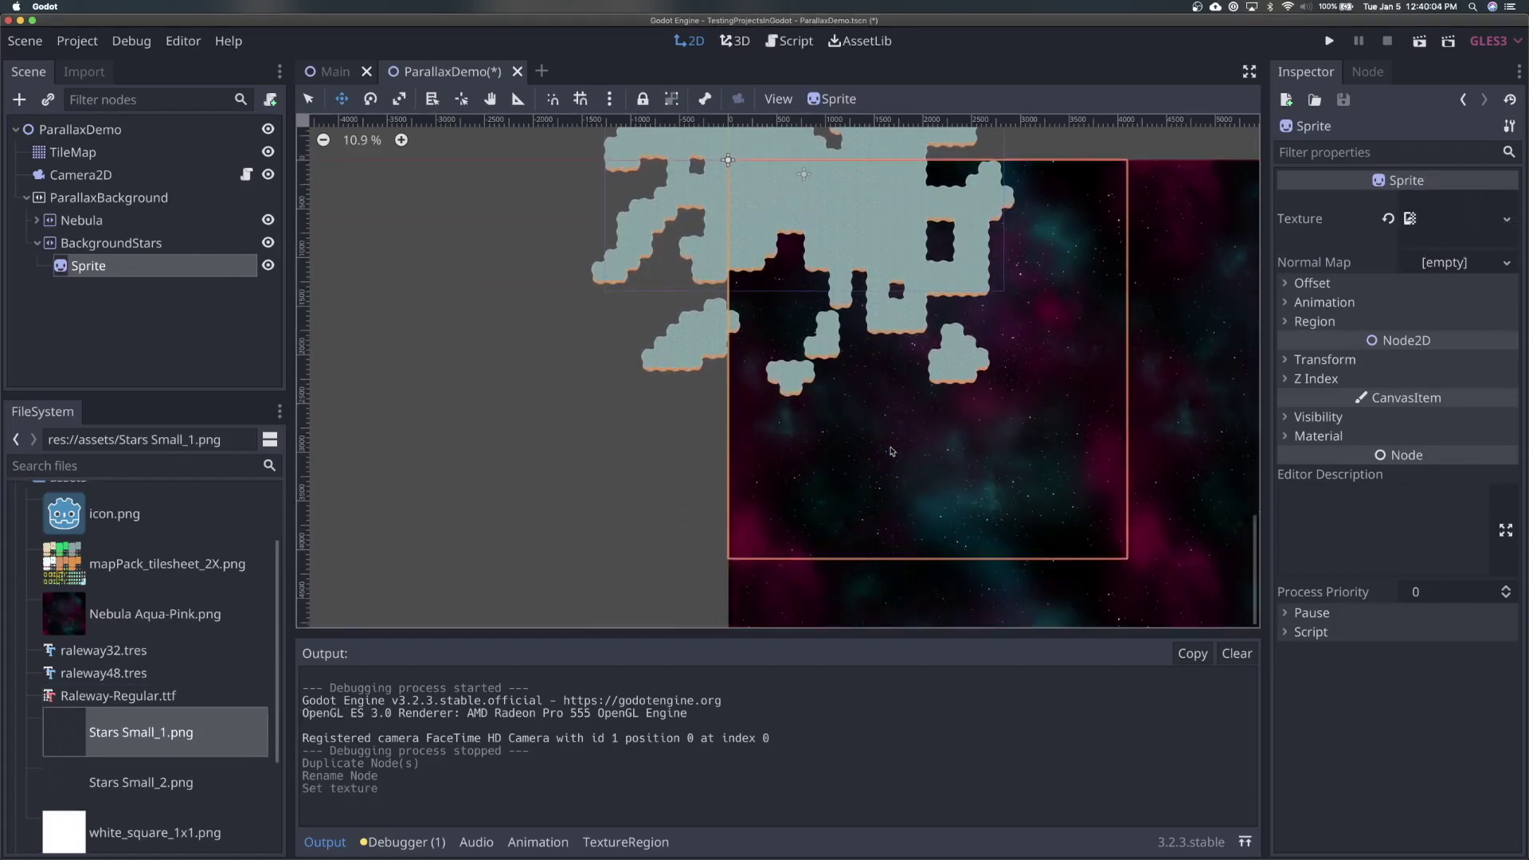
scroll(956, 443, up, 2)
scroll(1050, 437, down, 2)
scroll(586, 267, up, 2)
- Set the BackgroundStars layer's Motion Scale to 0.5 on both x and y, and test-run the saved scene
click(96, 241)
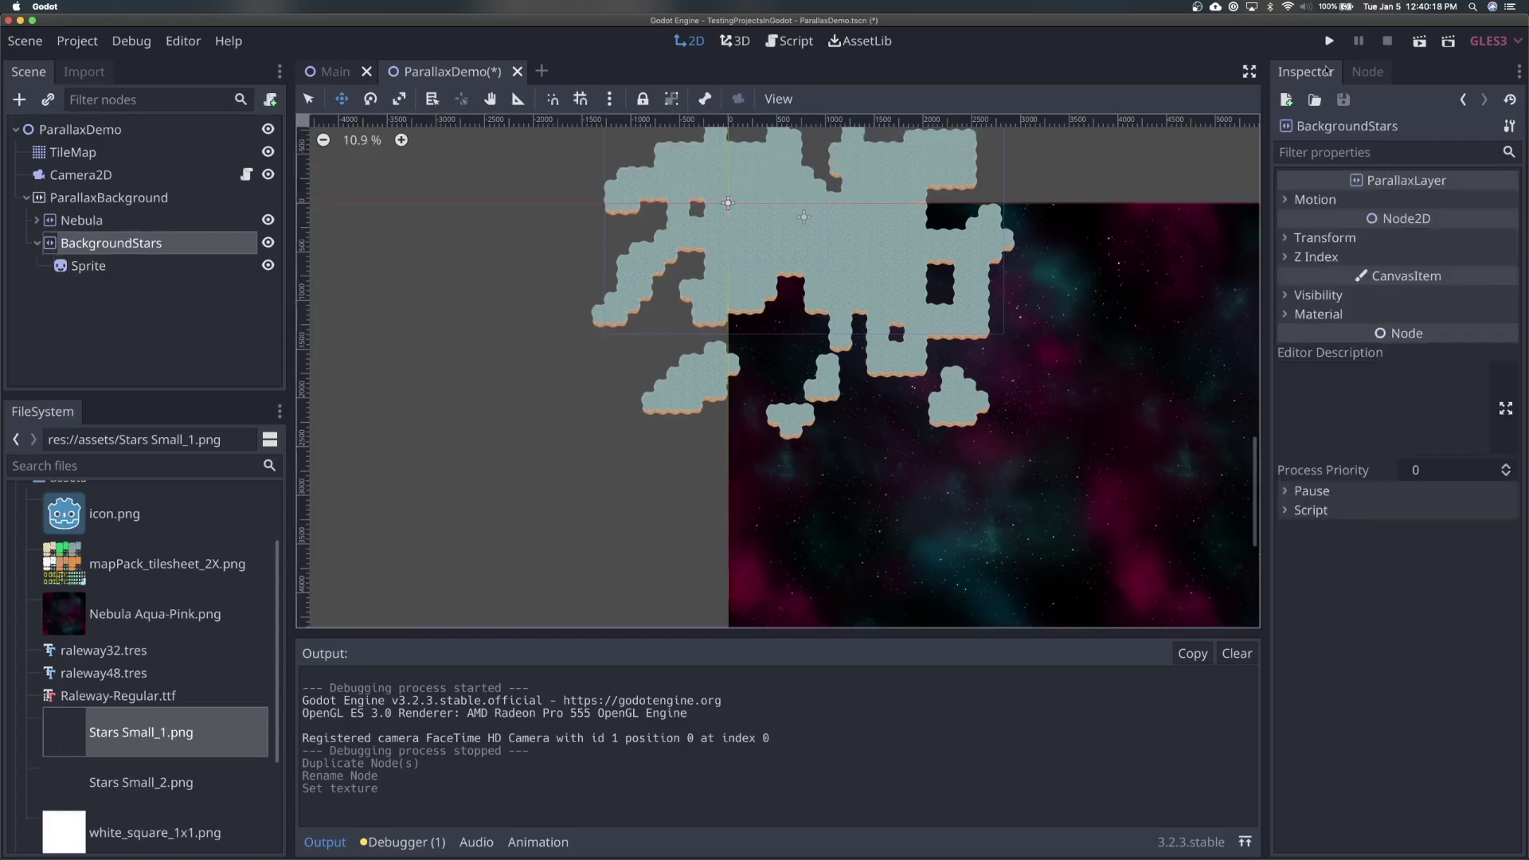
click(1326, 205)
click(1454, 229)
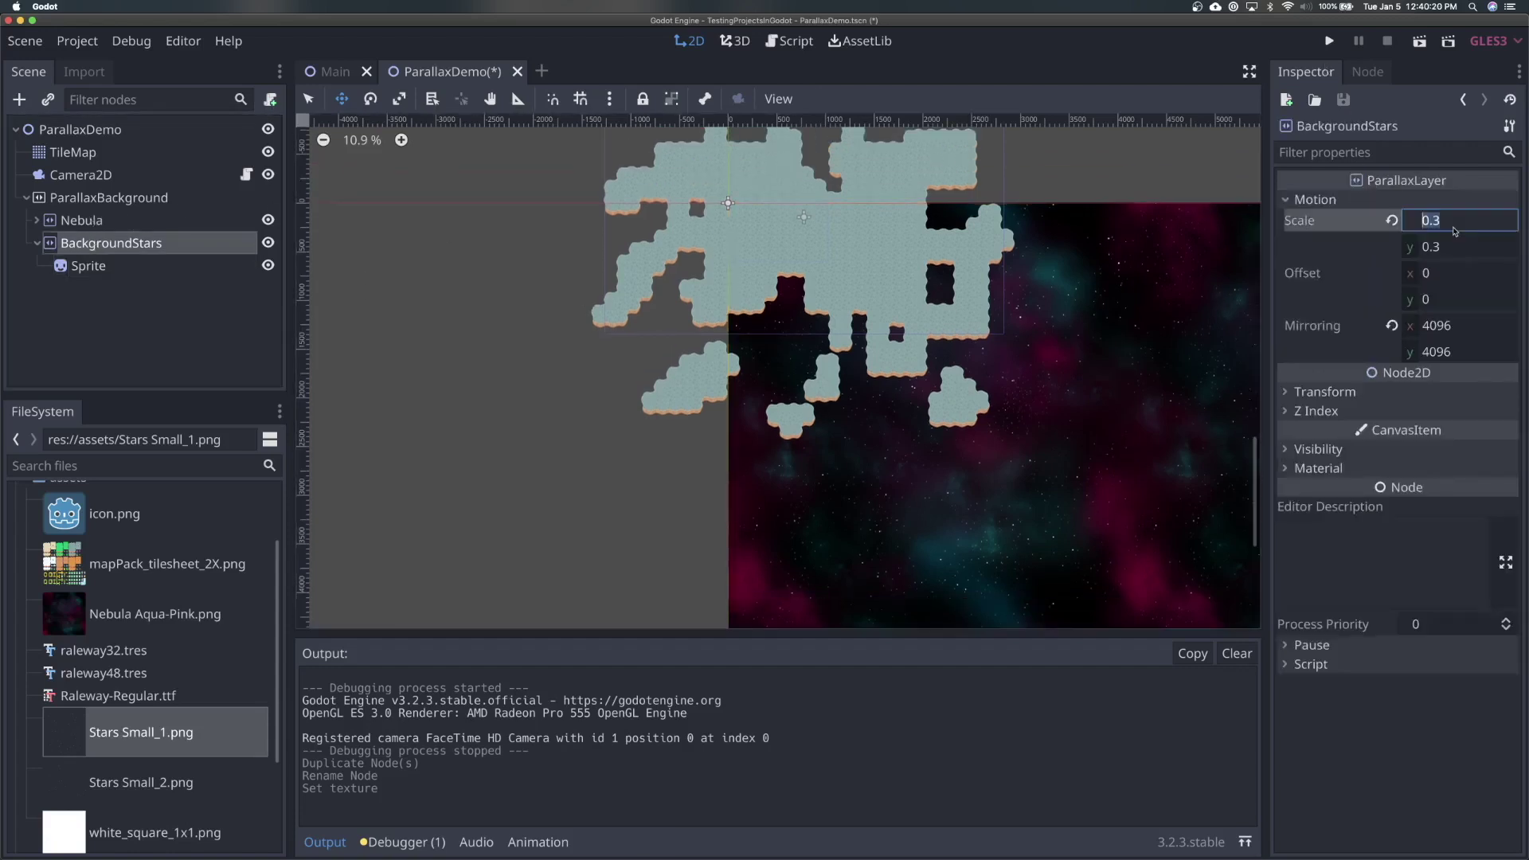
text(0.5)
key(Tab)
text(0.5)
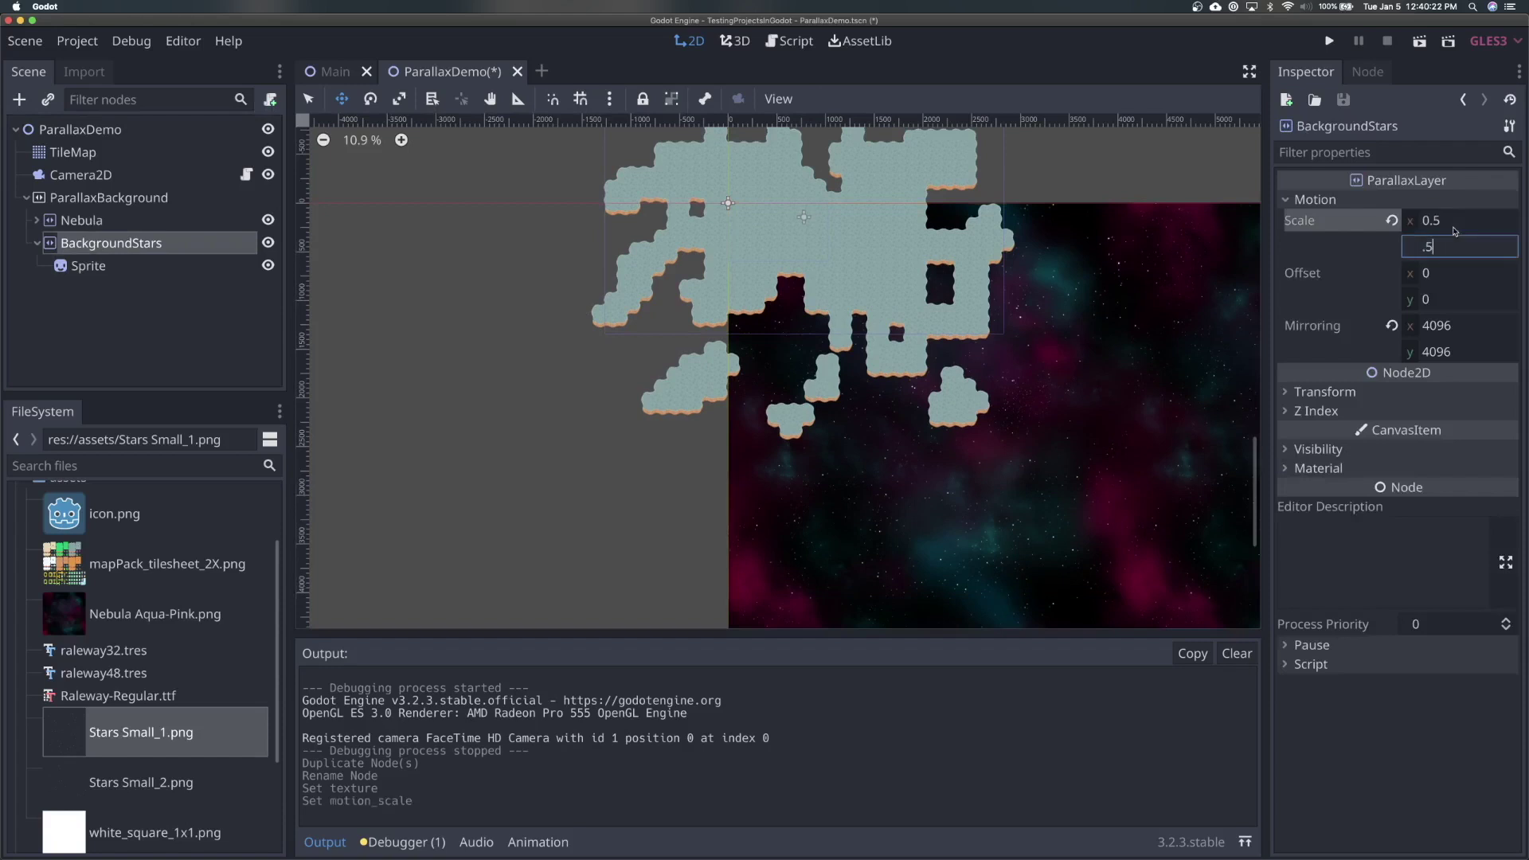
key(Return)
key(super+s)
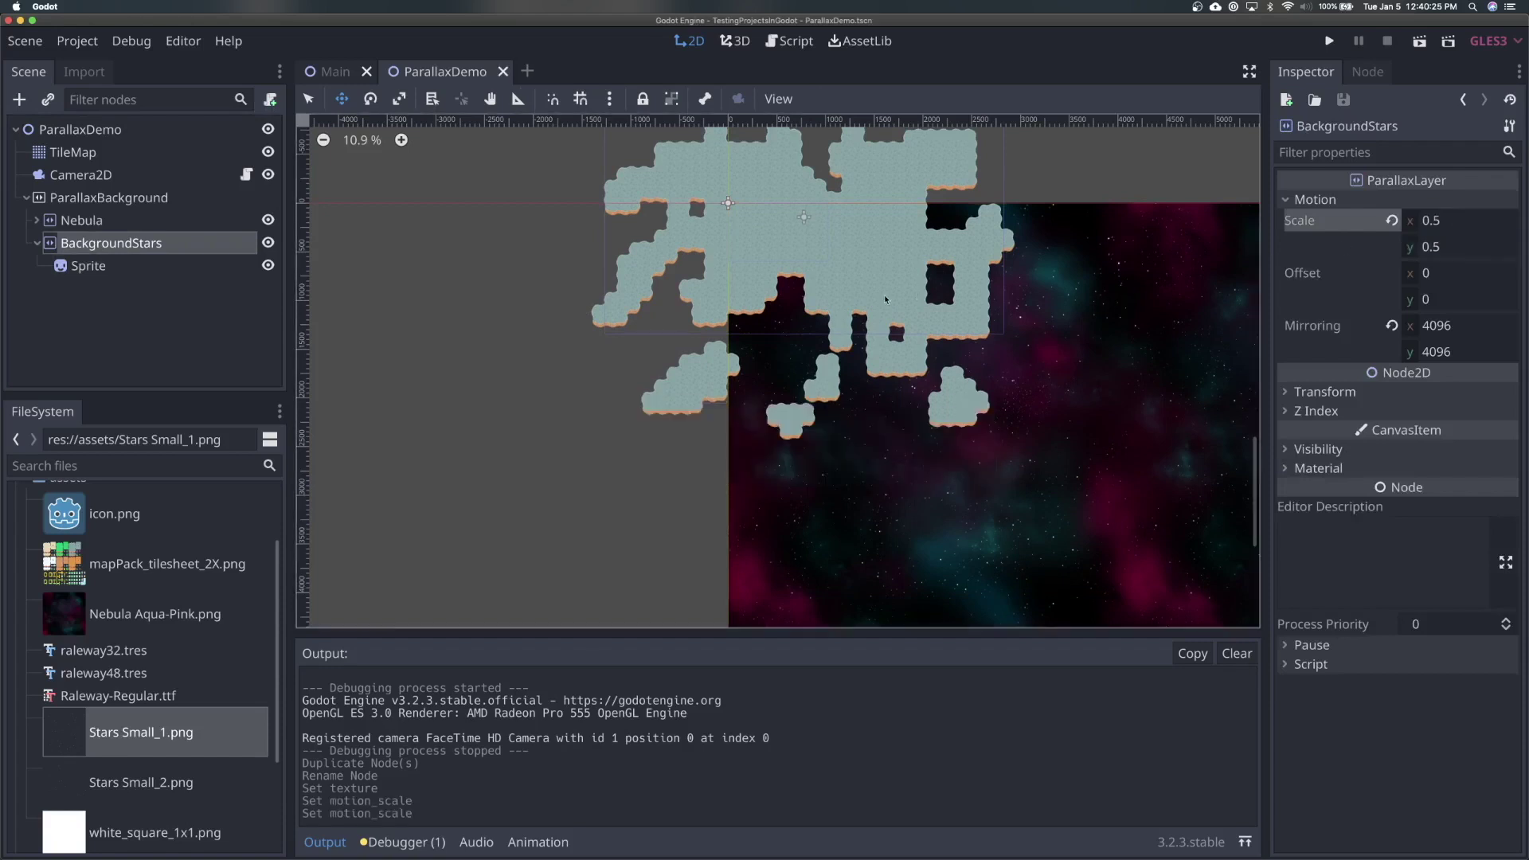
key(super+r)
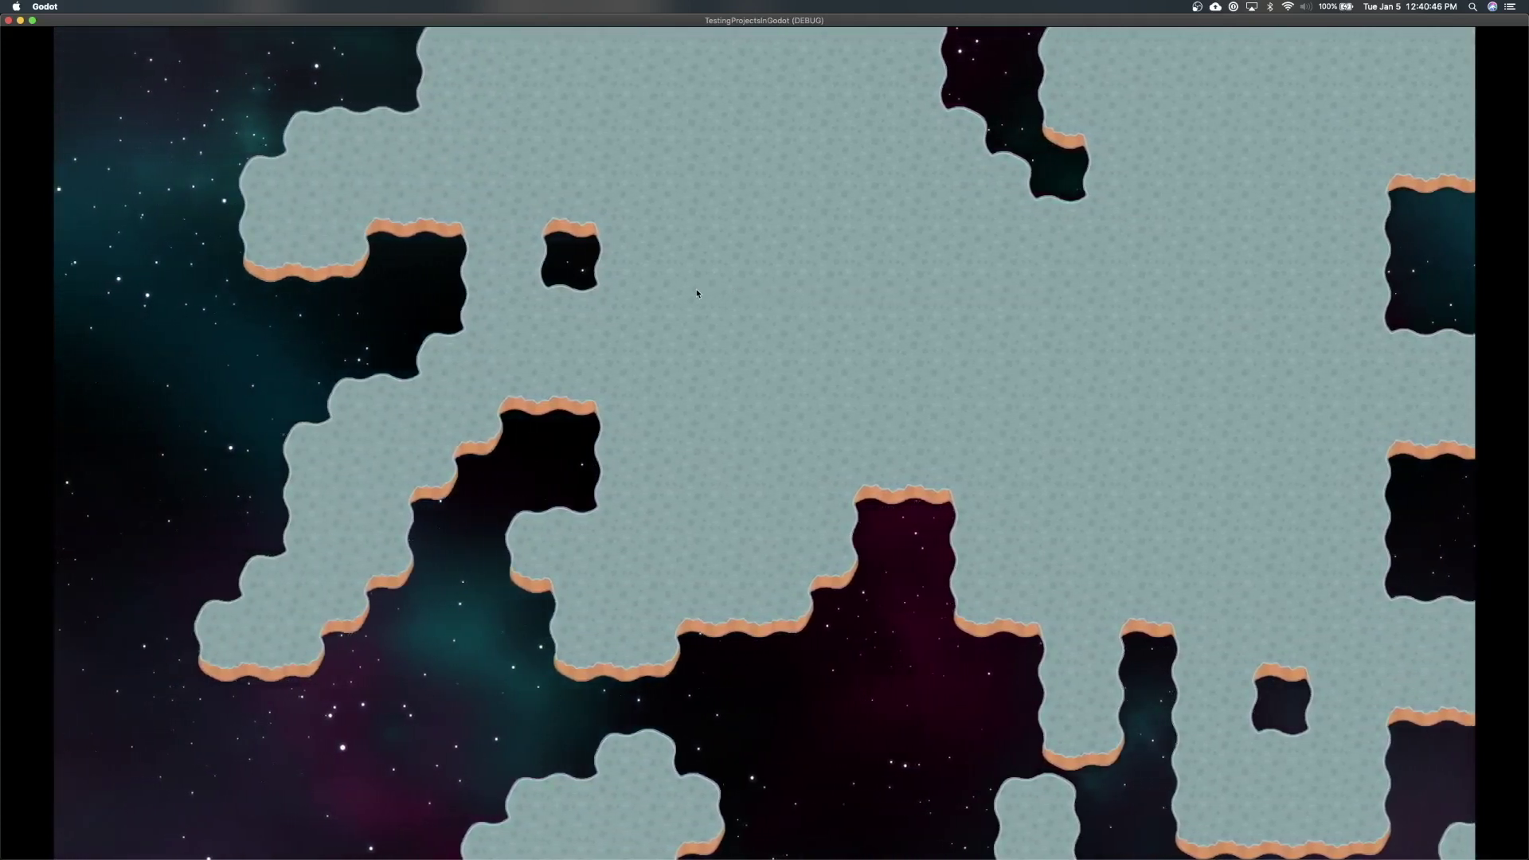
key(super+q)
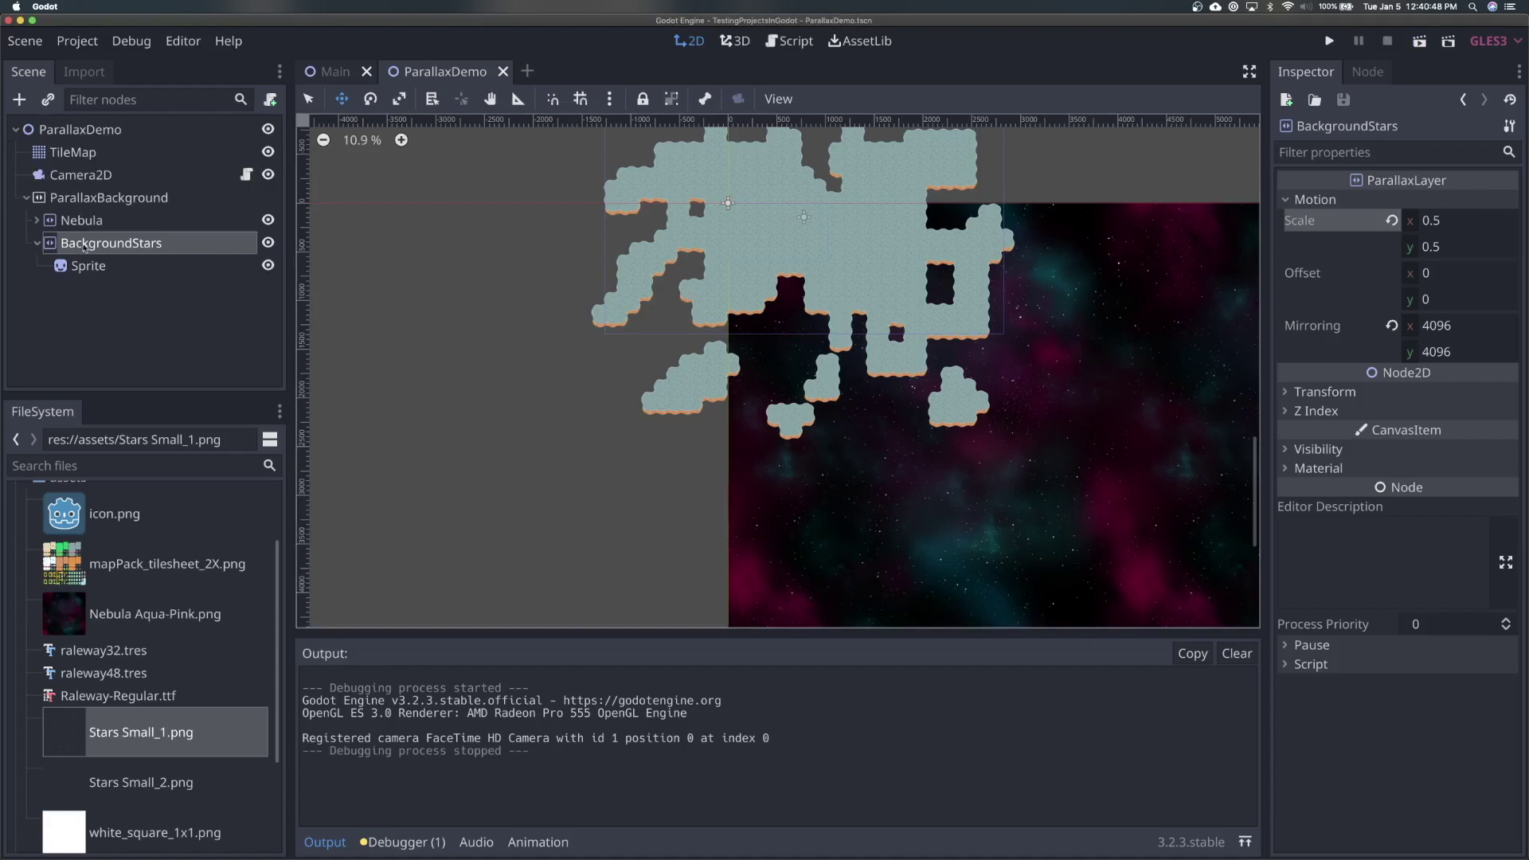
- Move the BackgroundStars layer above the Nebula layer under ParallaxBackground so the stars draw behind the nebula
drag(106, 250, 104, 206)
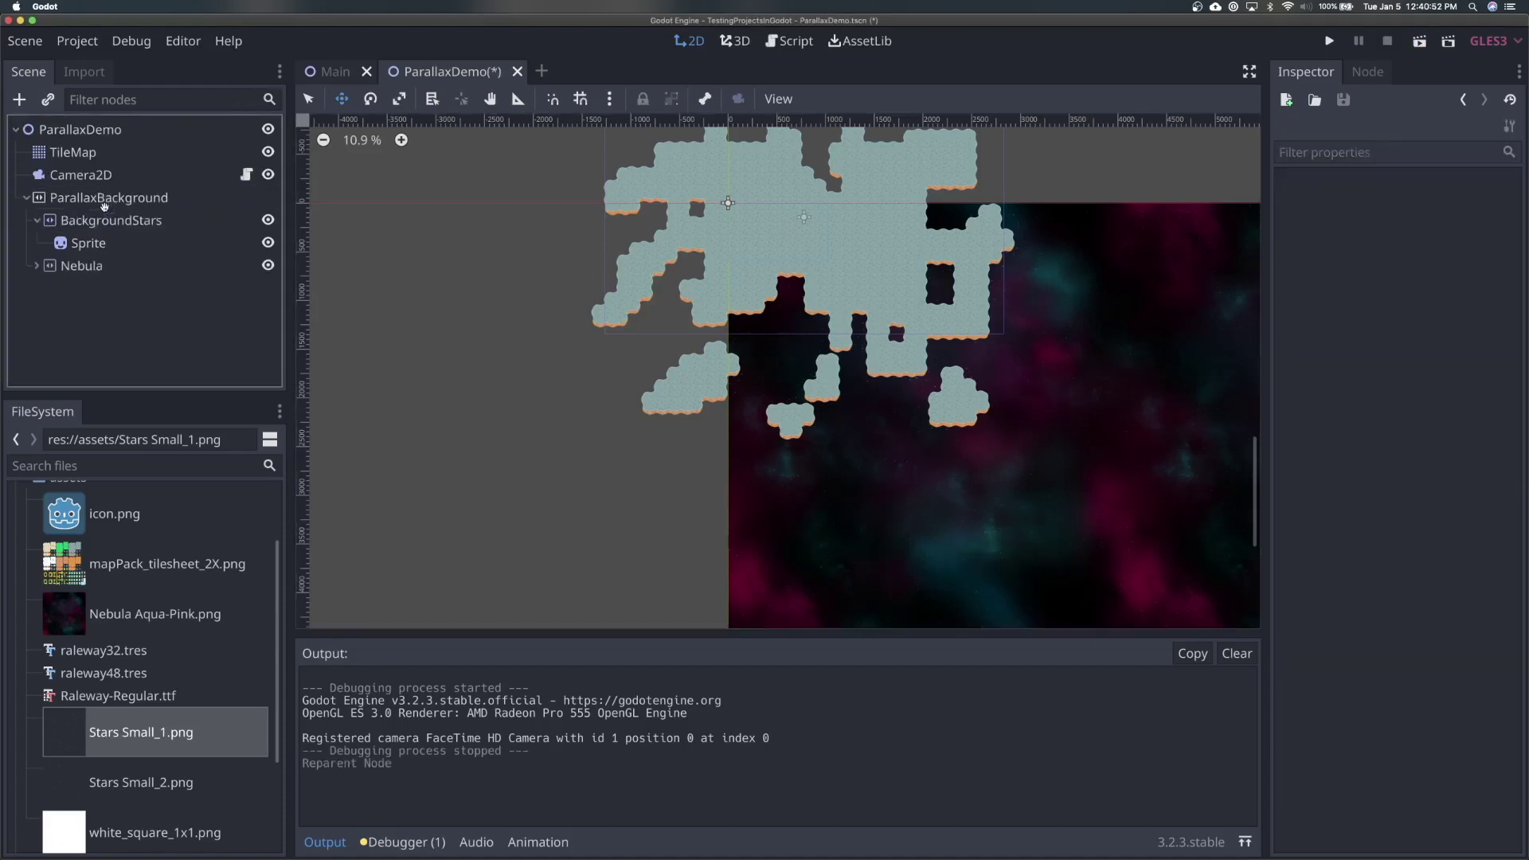
click(117, 221)
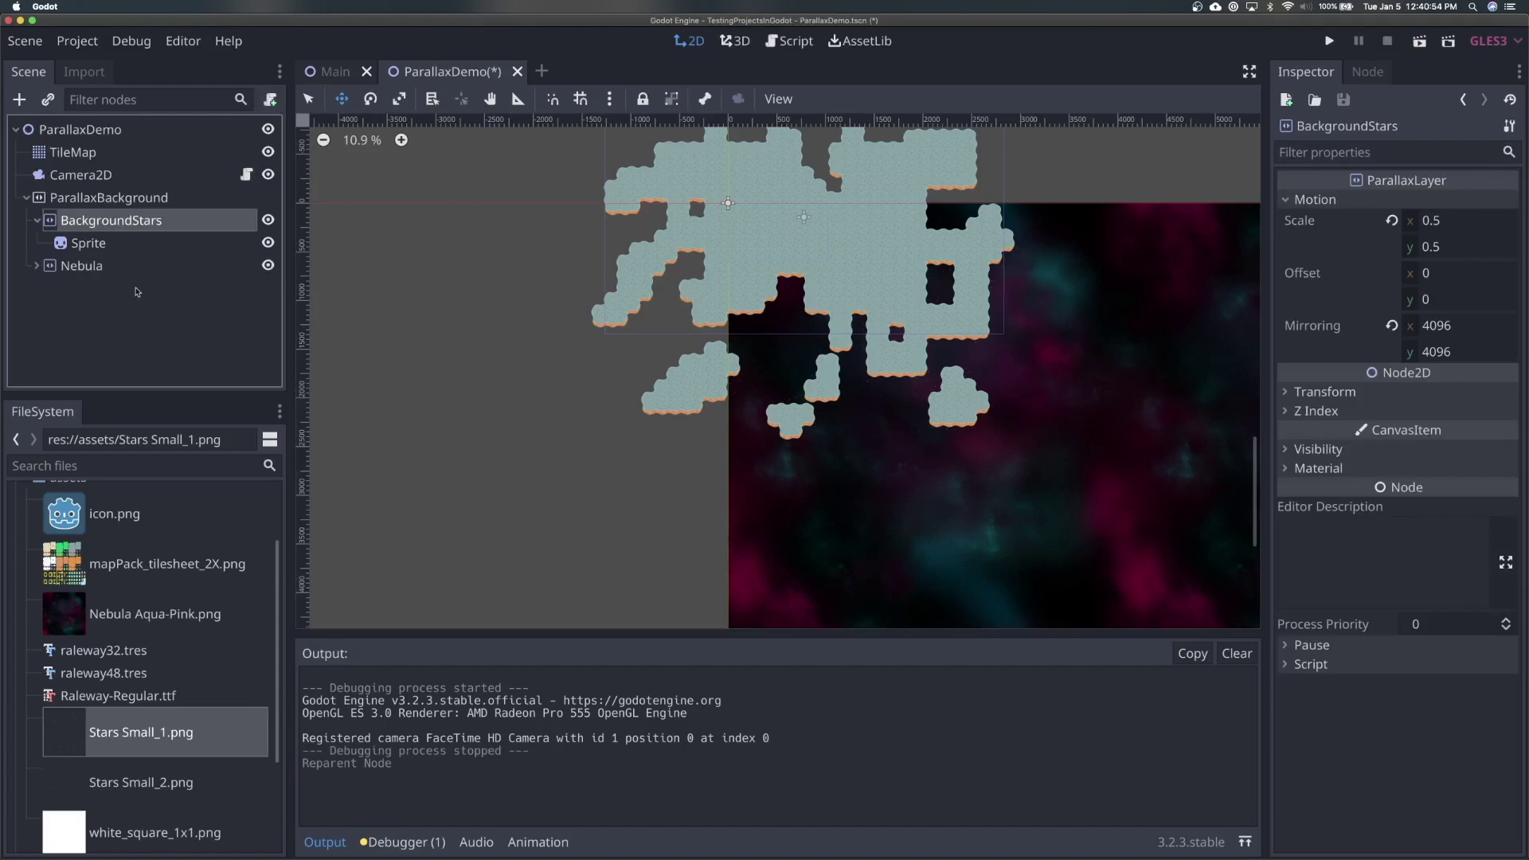
click(99, 264)
scroll(1050, 459, down, 3)
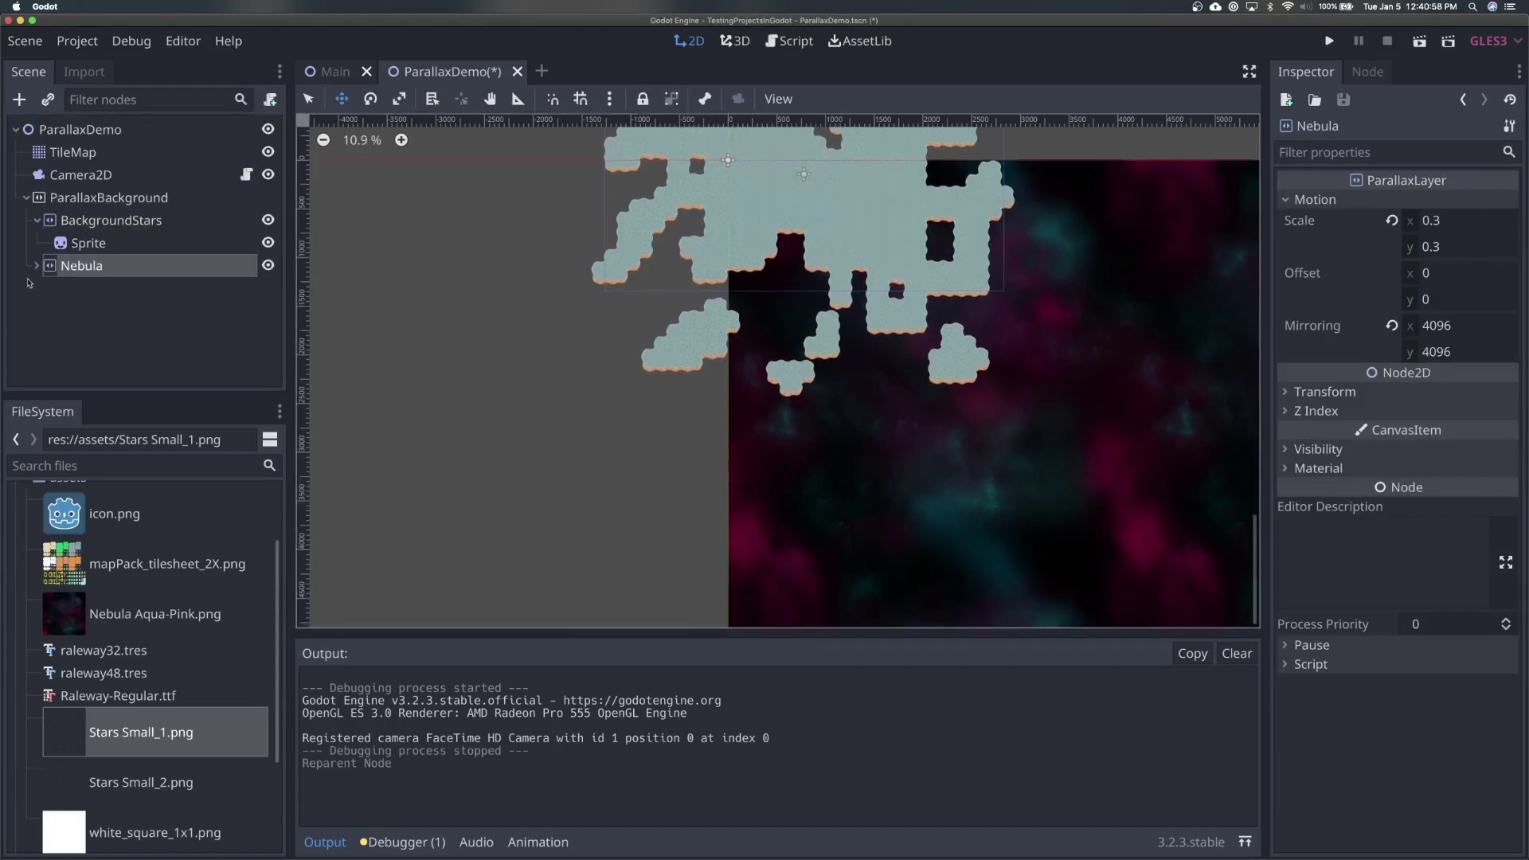
- Lower the Modulate alpha of the Nebula layer's Sprite to about 164 and save the scene
click(36, 265)
click(88, 289)
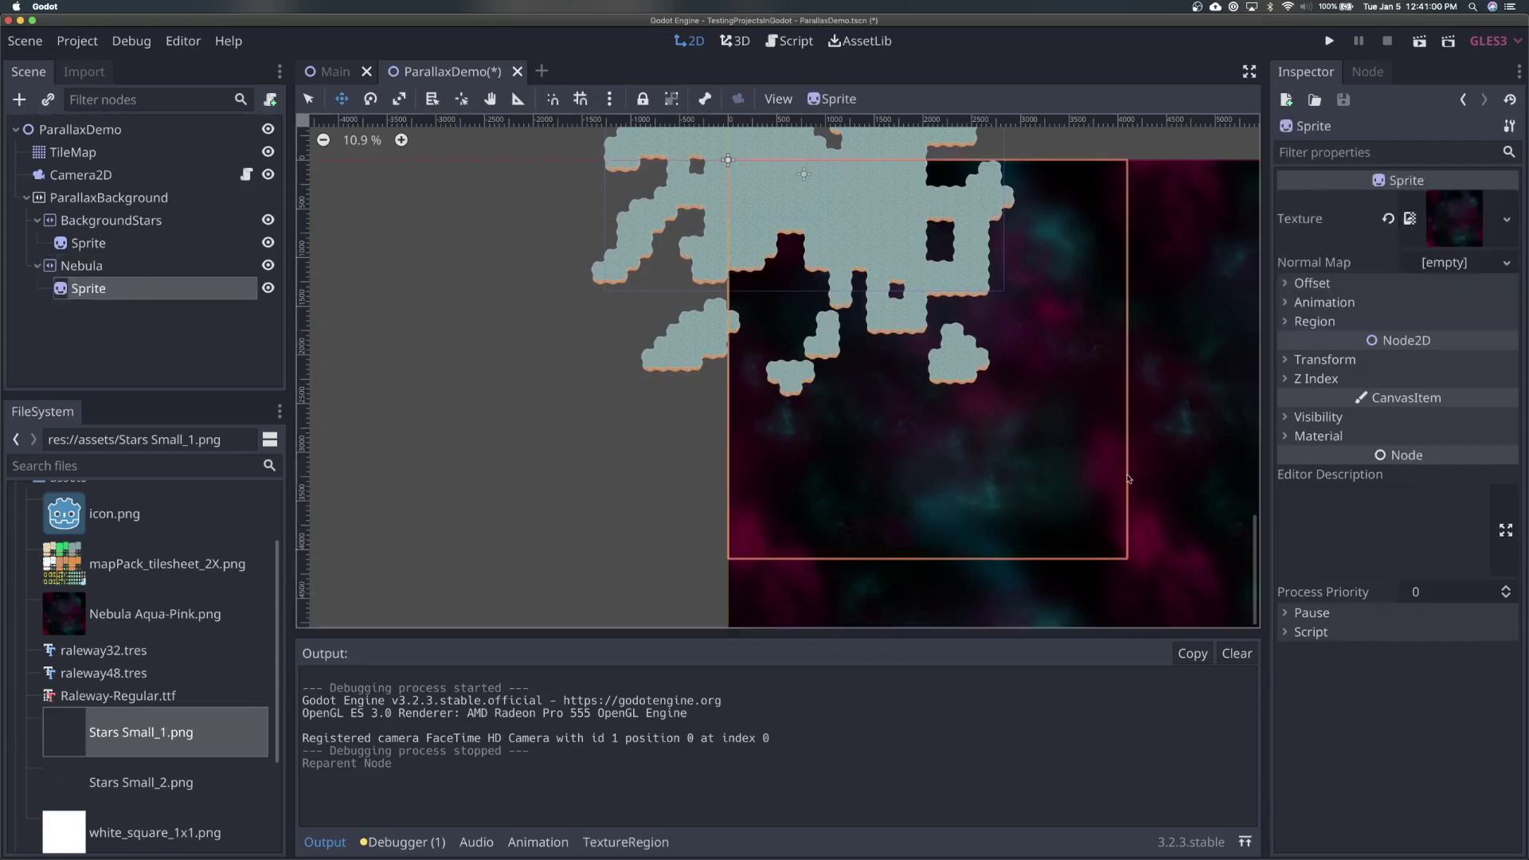
click(1319, 436)
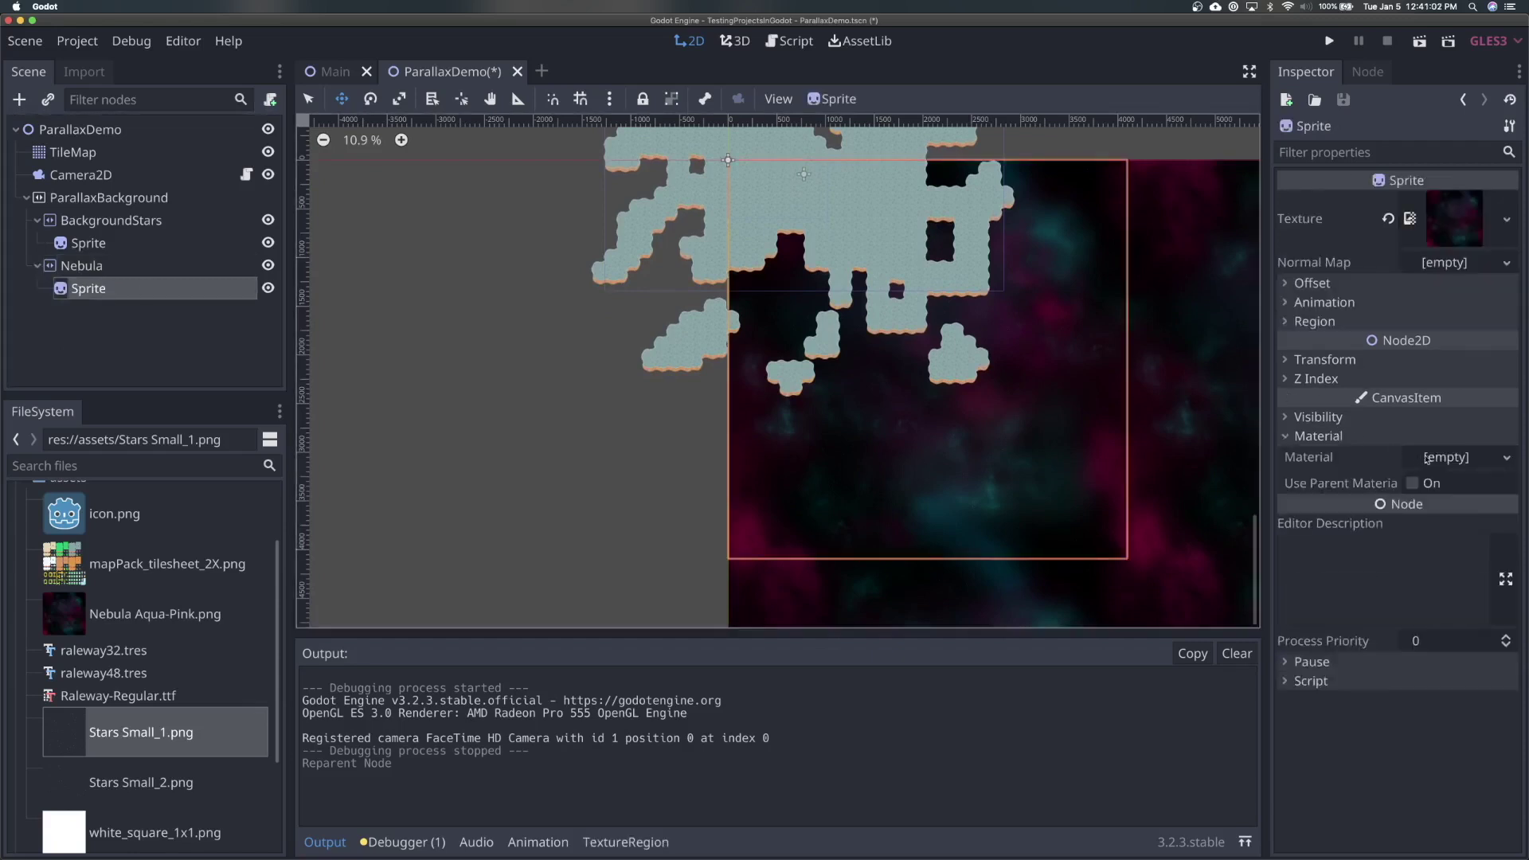
click(1329, 435)
click(1346, 420)
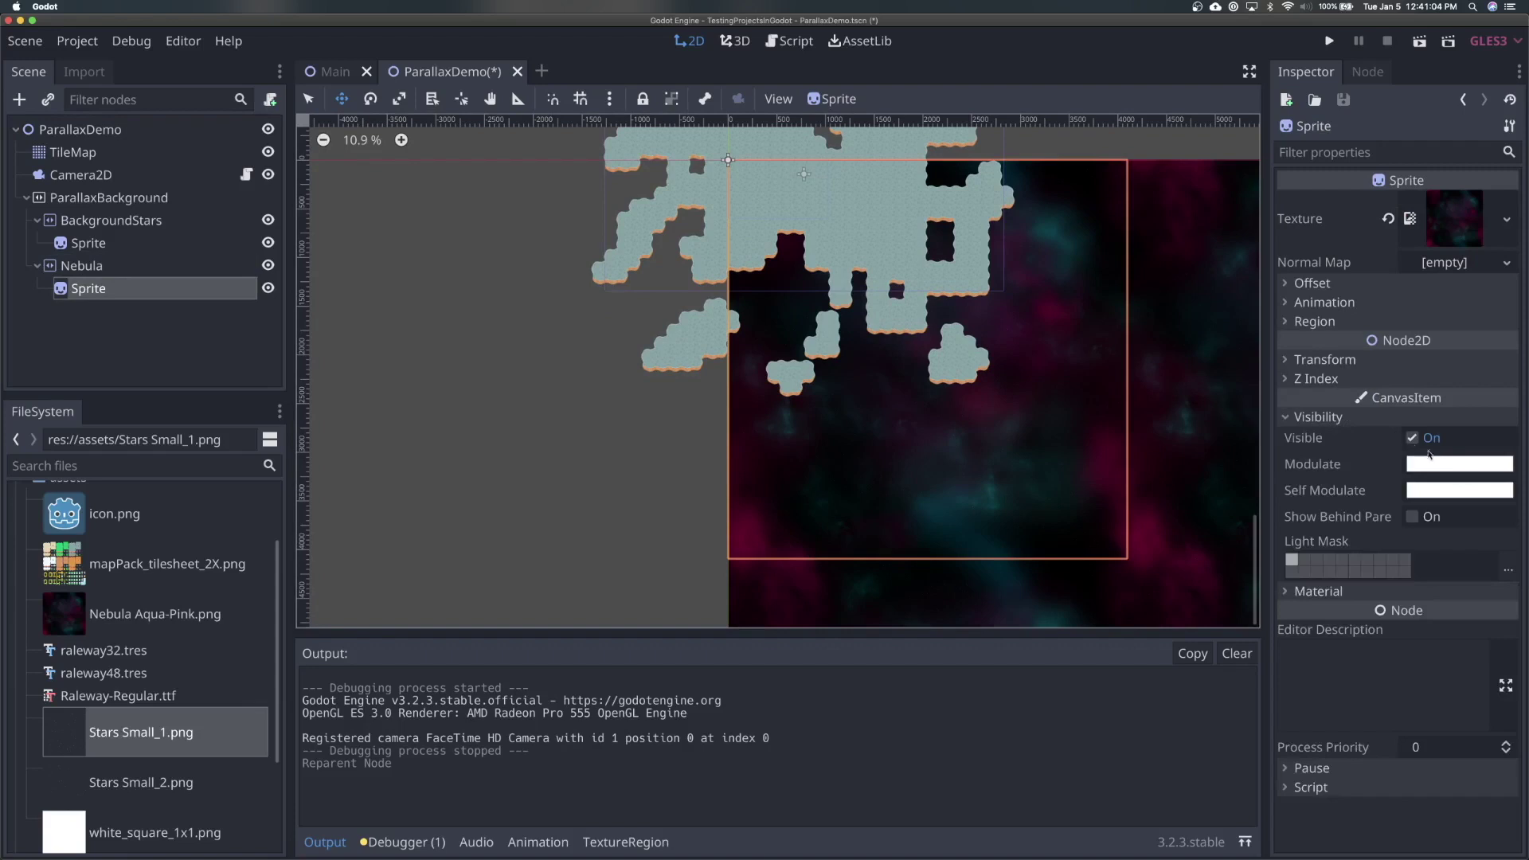
click(1443, 466)
drag(1337, 387, 1302, 388)
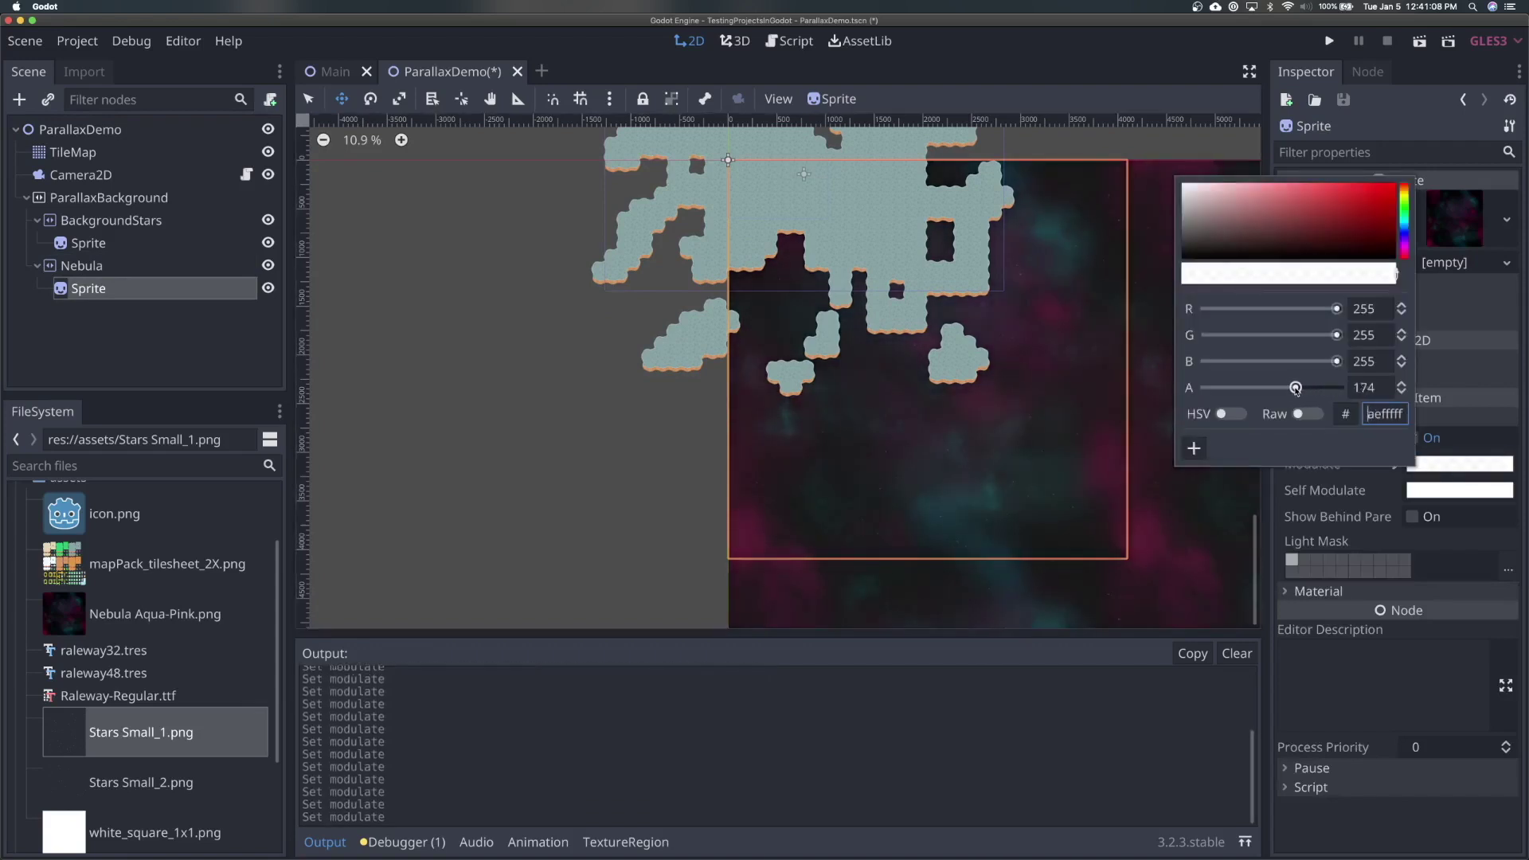
drag(1301, 388, 1291, 389)
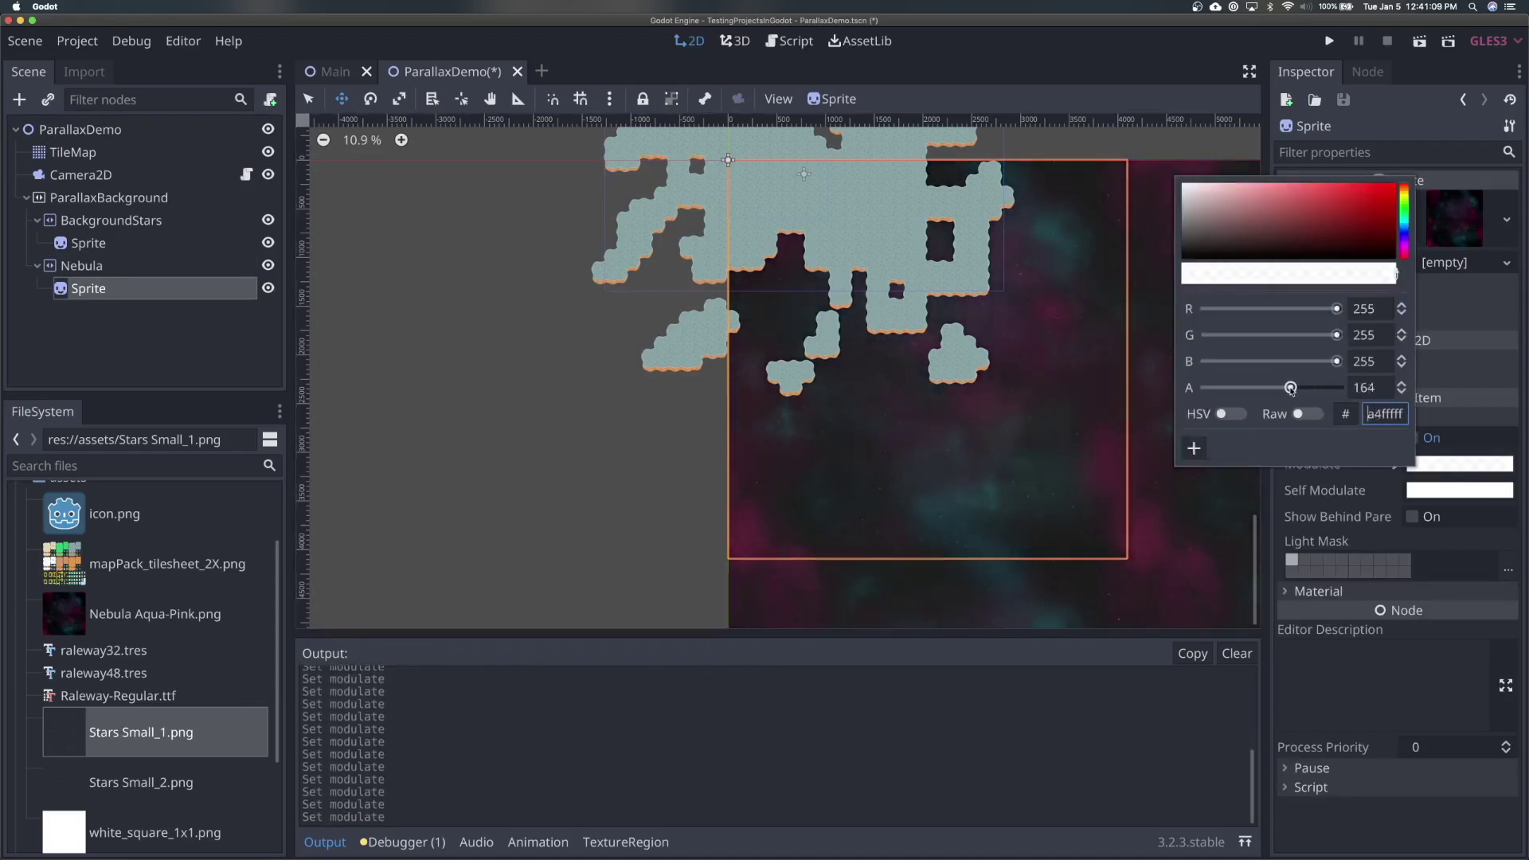
click(590, 486)
key(super+s)
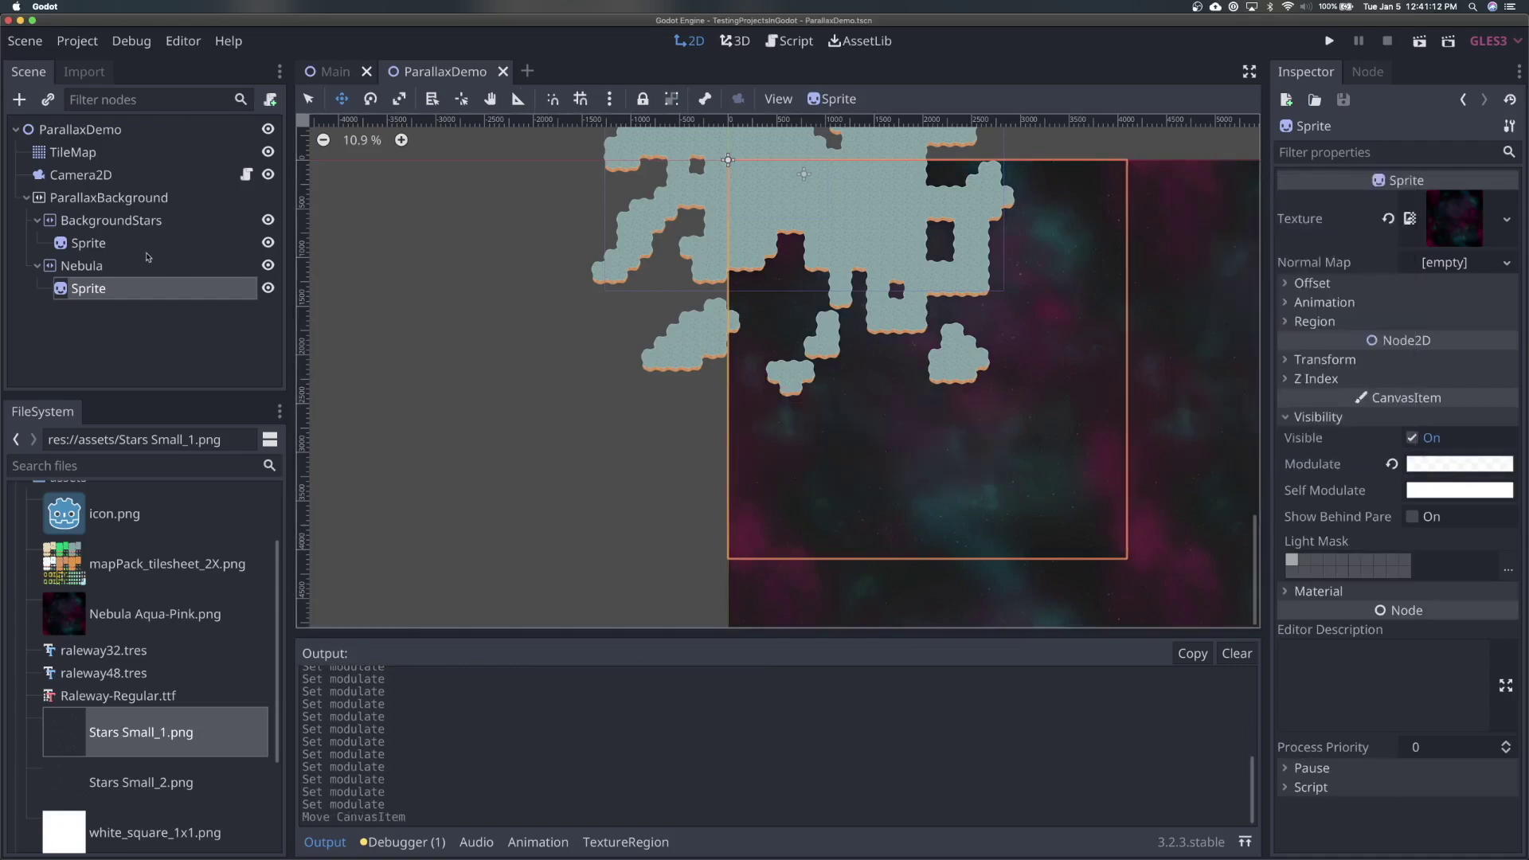
- Set the BackgroundStars layer's Motion Scale to 0.1 on both x and y, and test-run the scene
click(147, 259)
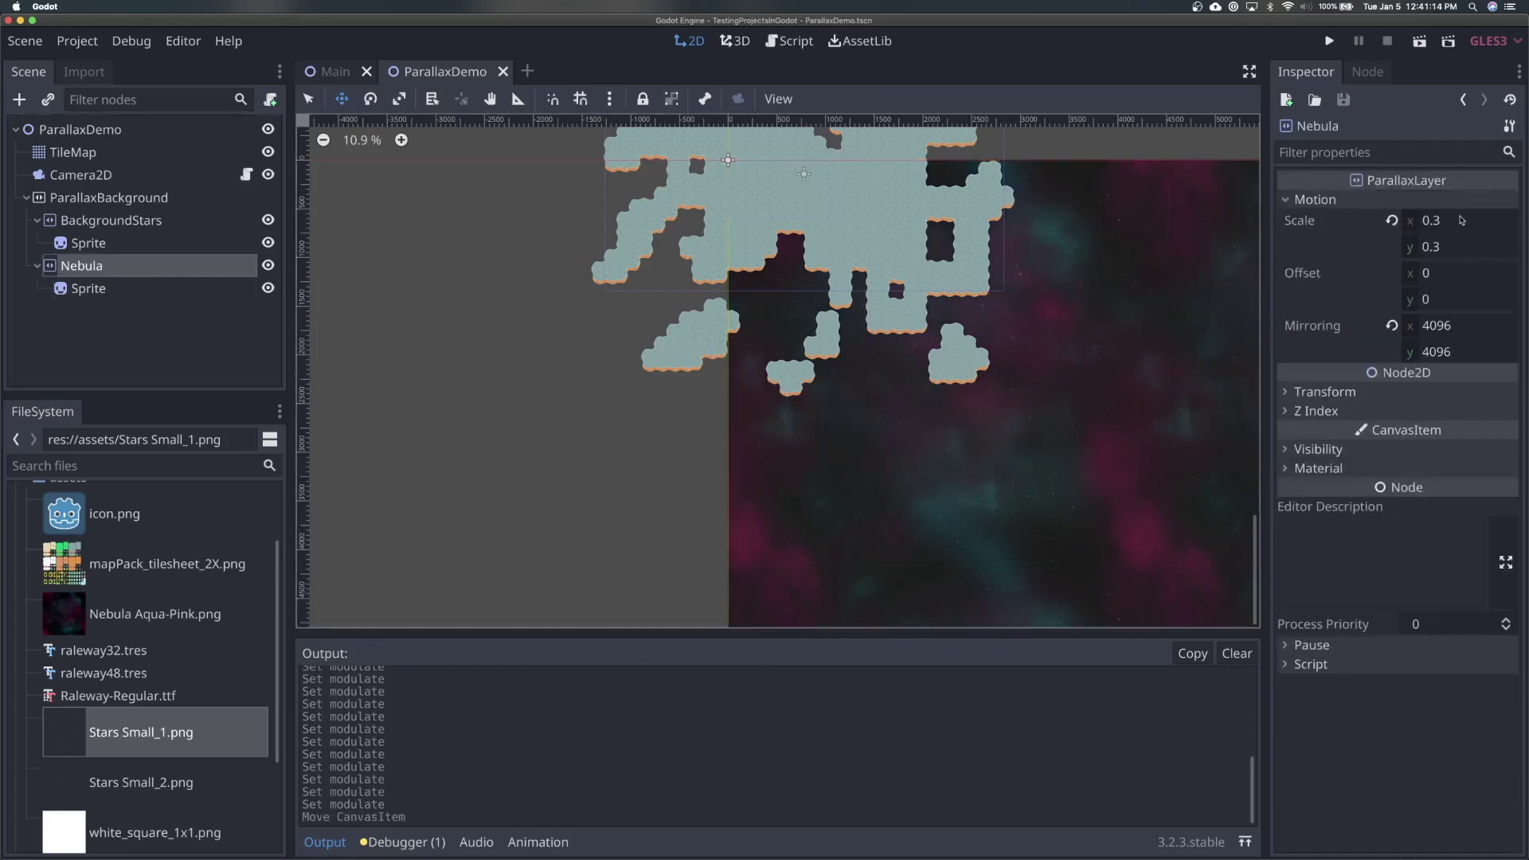
click(153, 244)
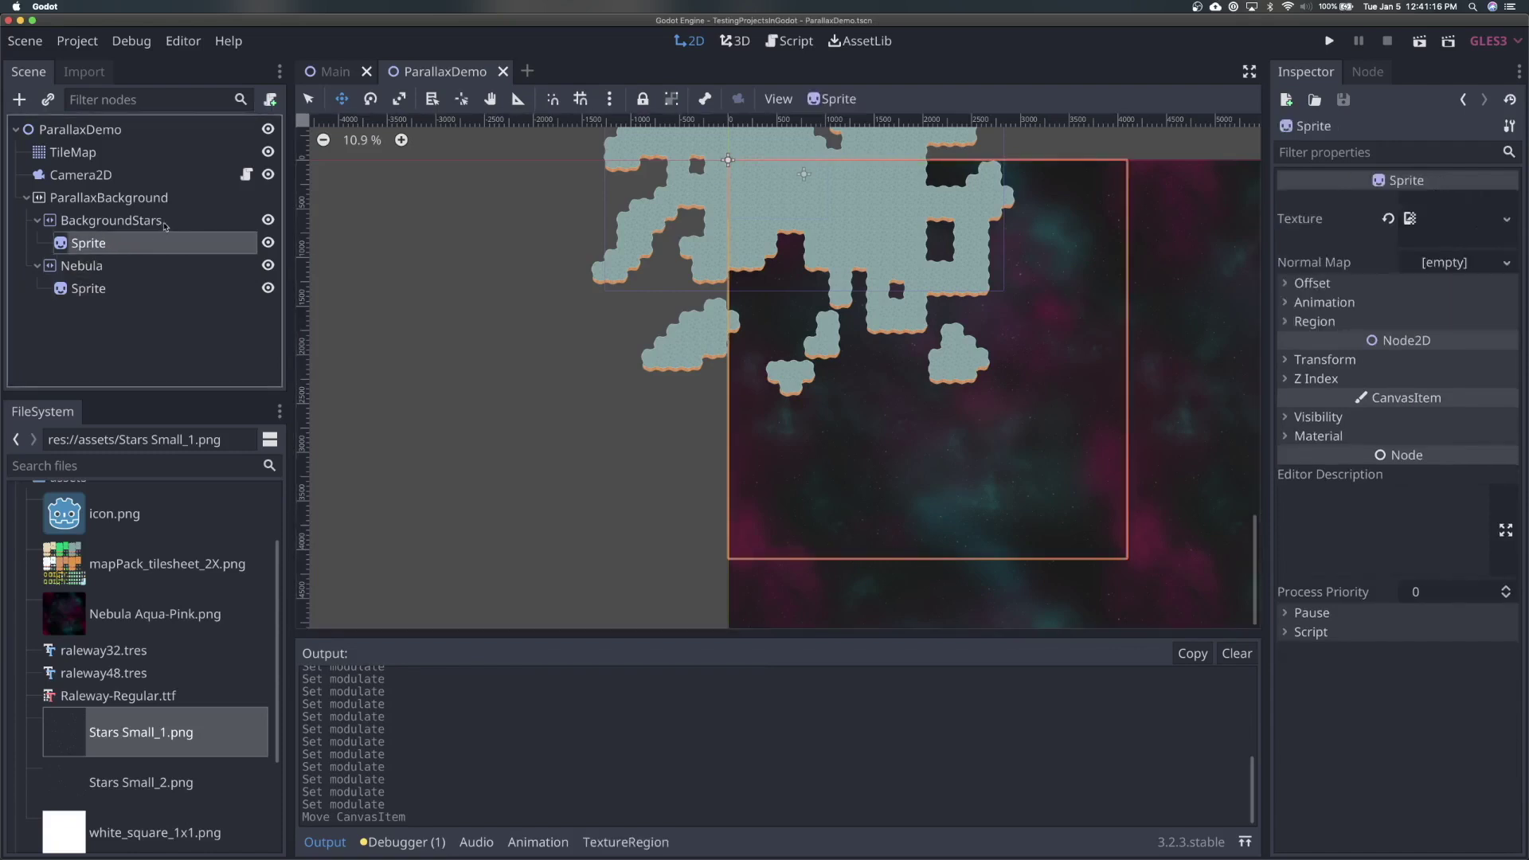
click(163, 222)
click(1480, 223)
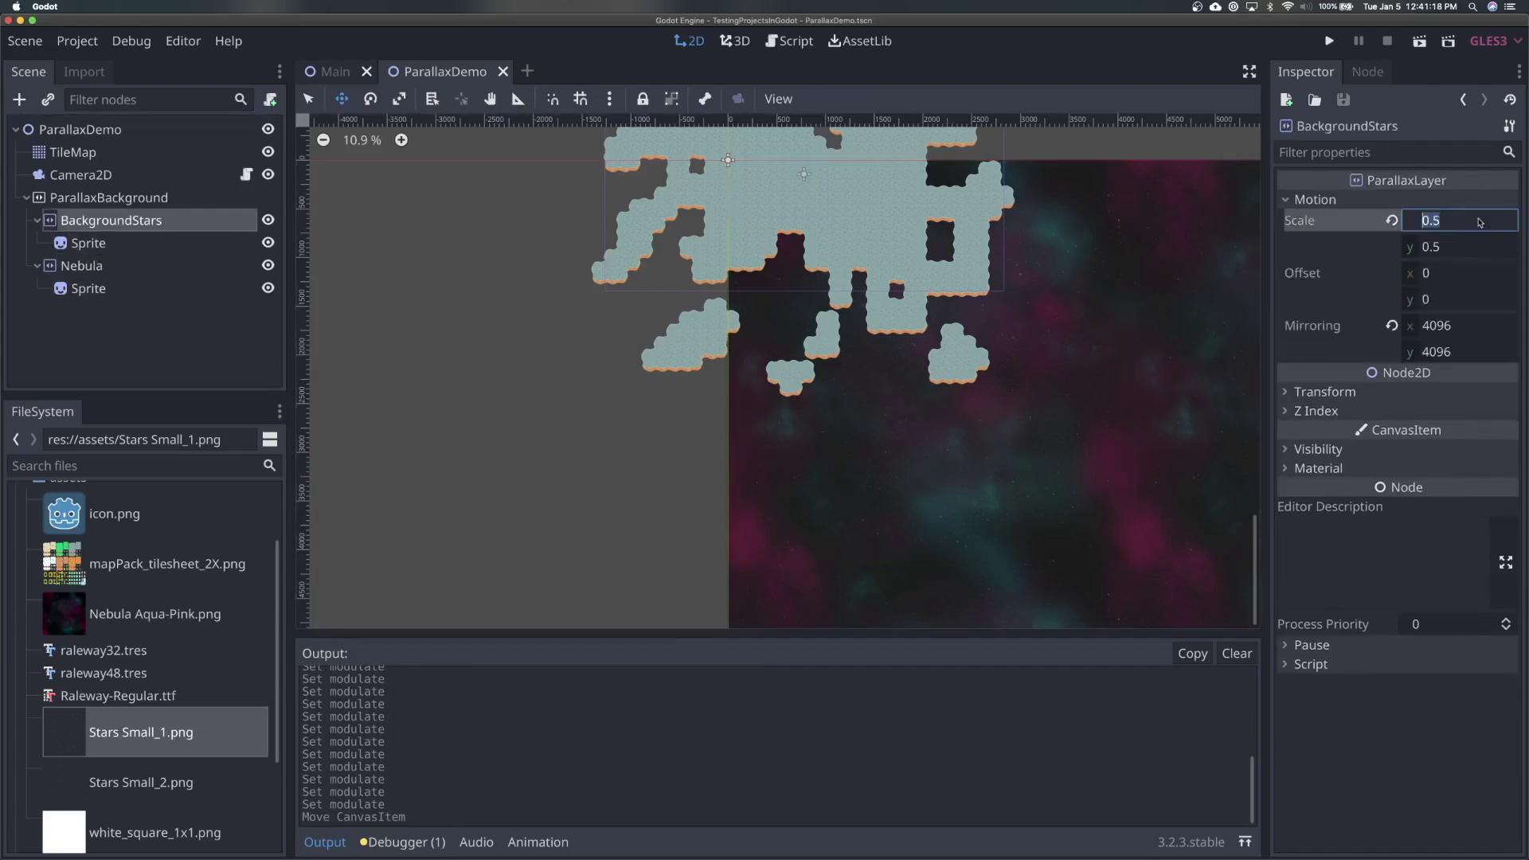
text(0.1)
key(Tab)
text(0.1)
key(Return)
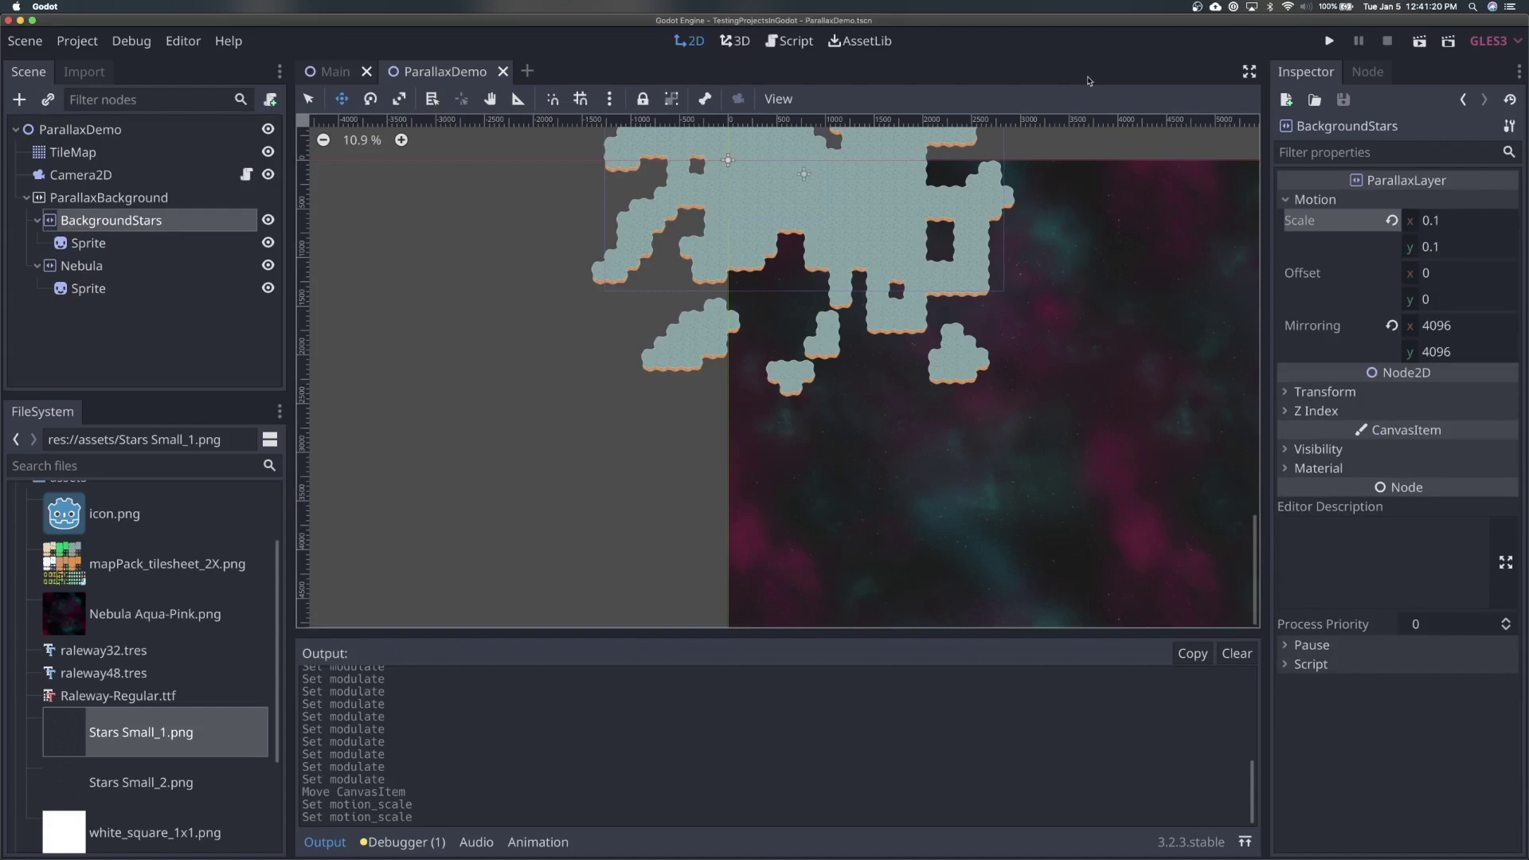
key(super+r)
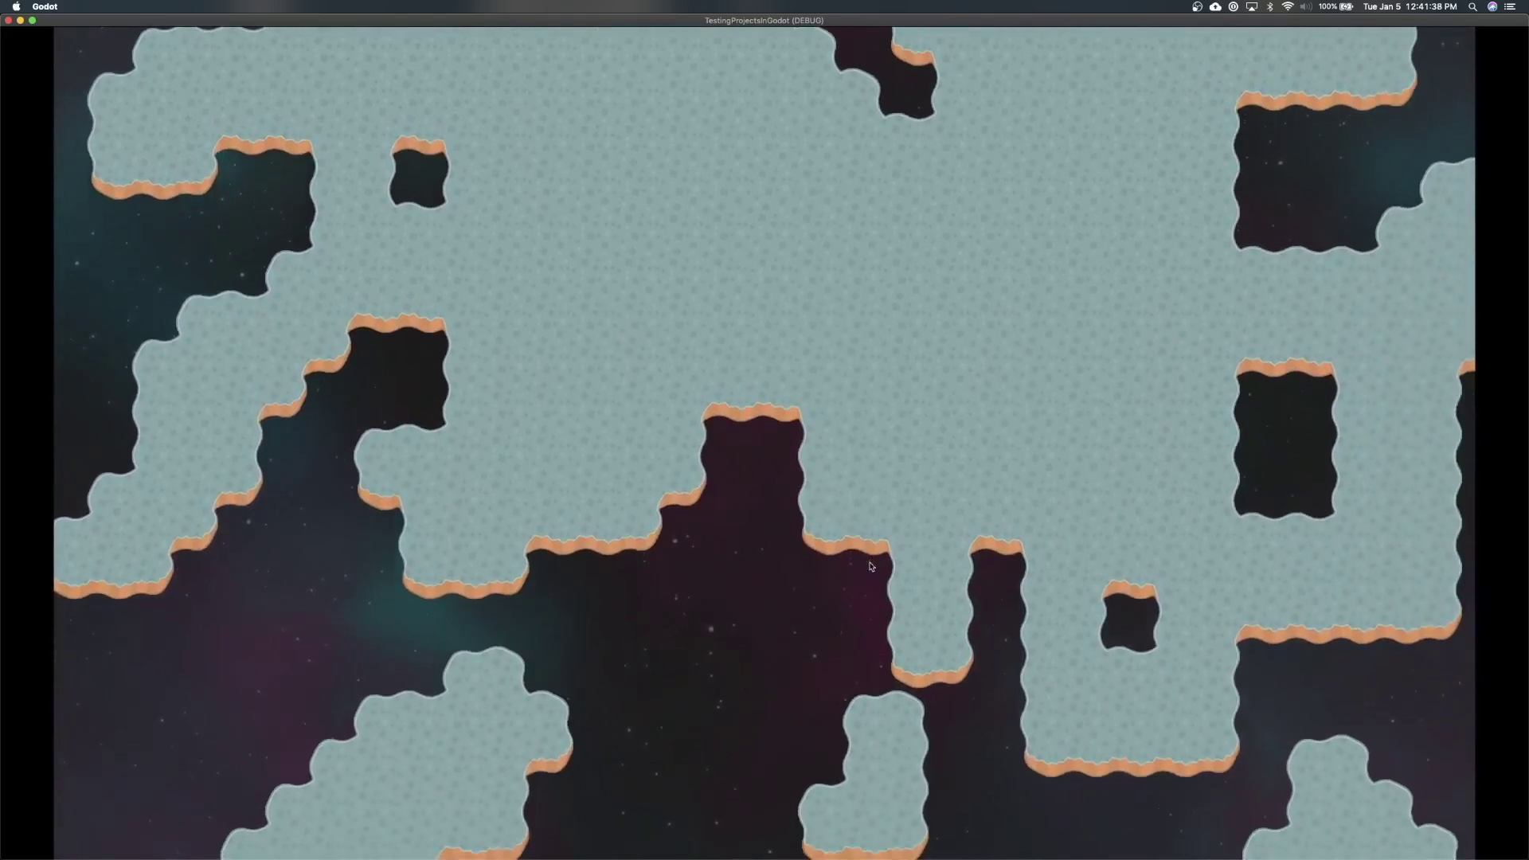
key(super+q)
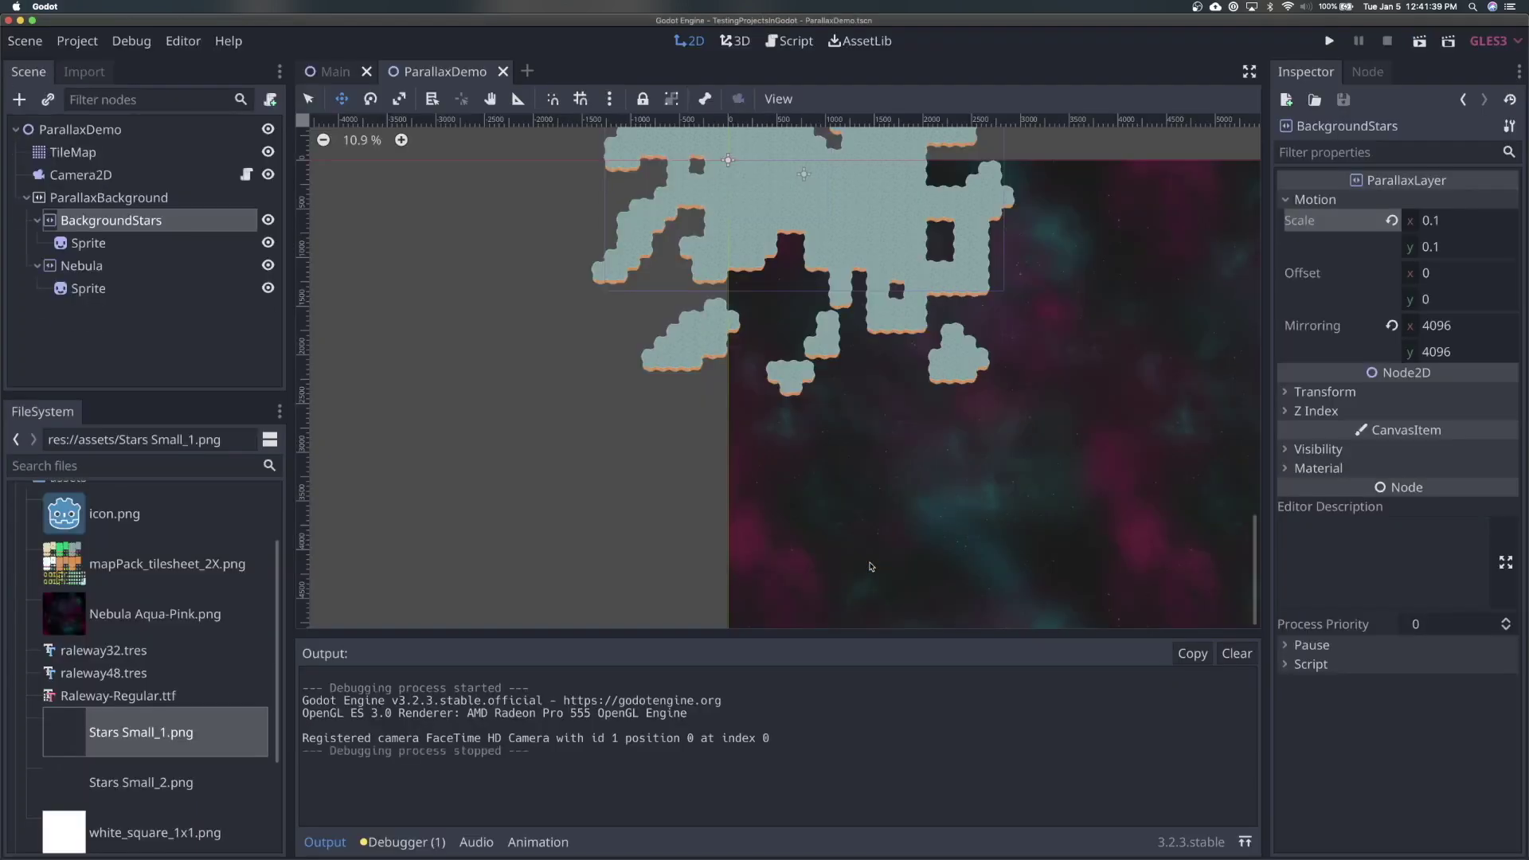
- Duplicate the Nebula layer under ParallaxBackground and rename the copy ForegroundStars
click(93, 267)
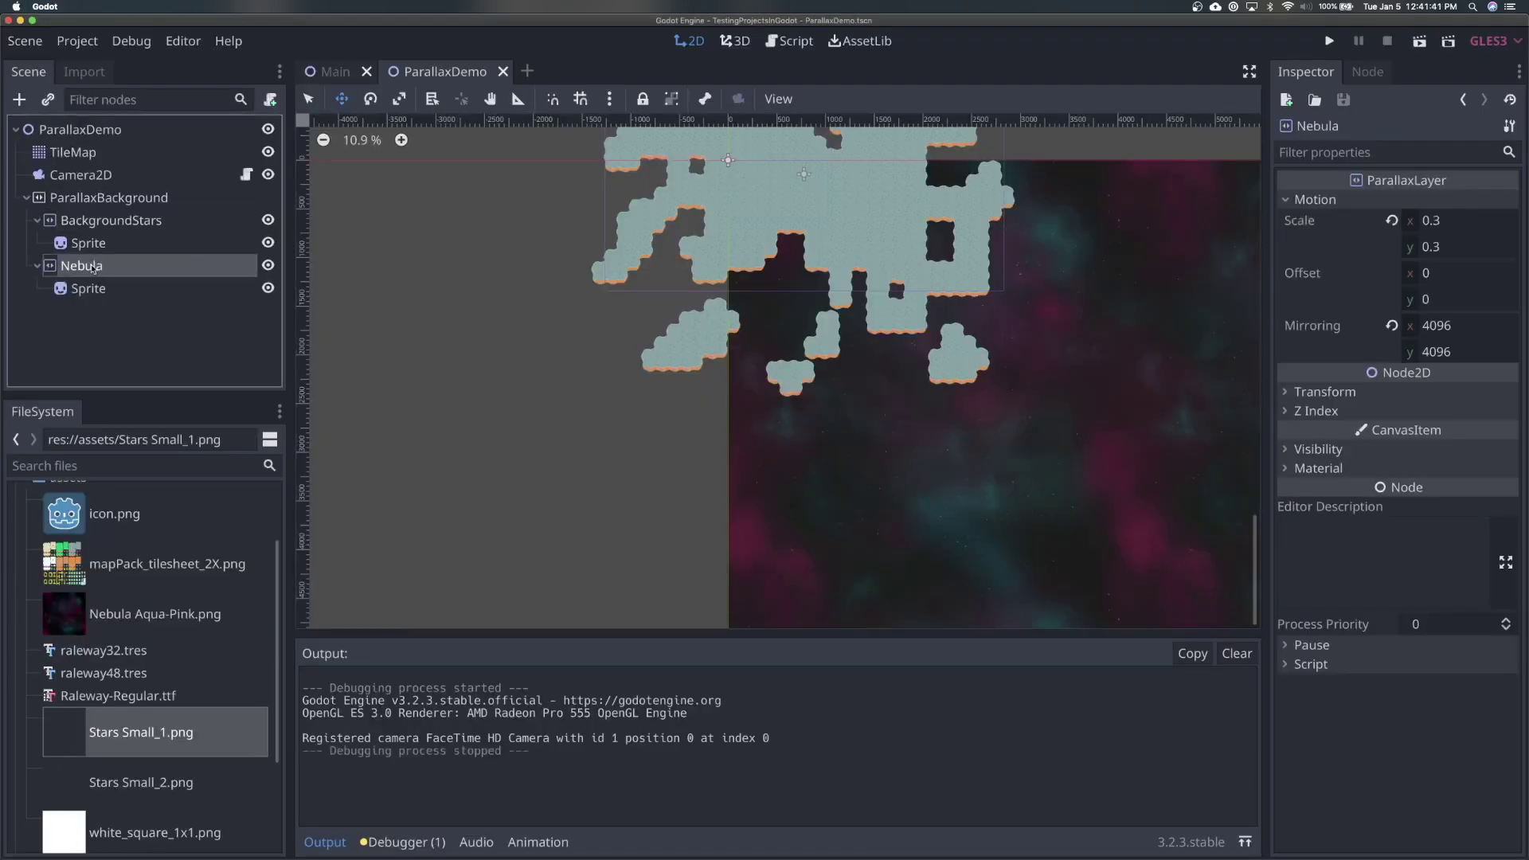
click(37, 266)
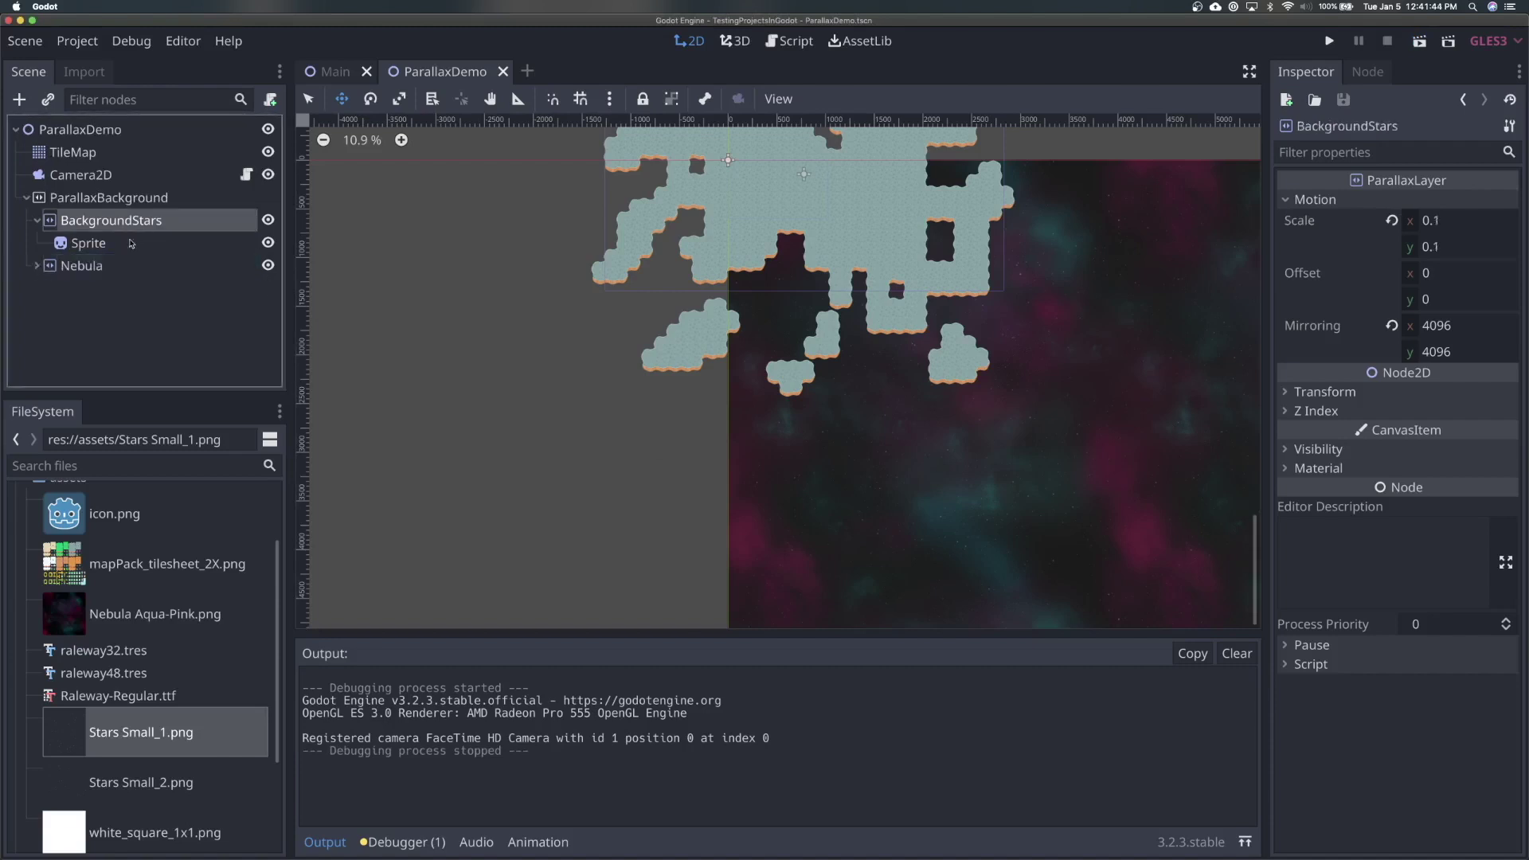
key(super+d)
double_click(109, 288)
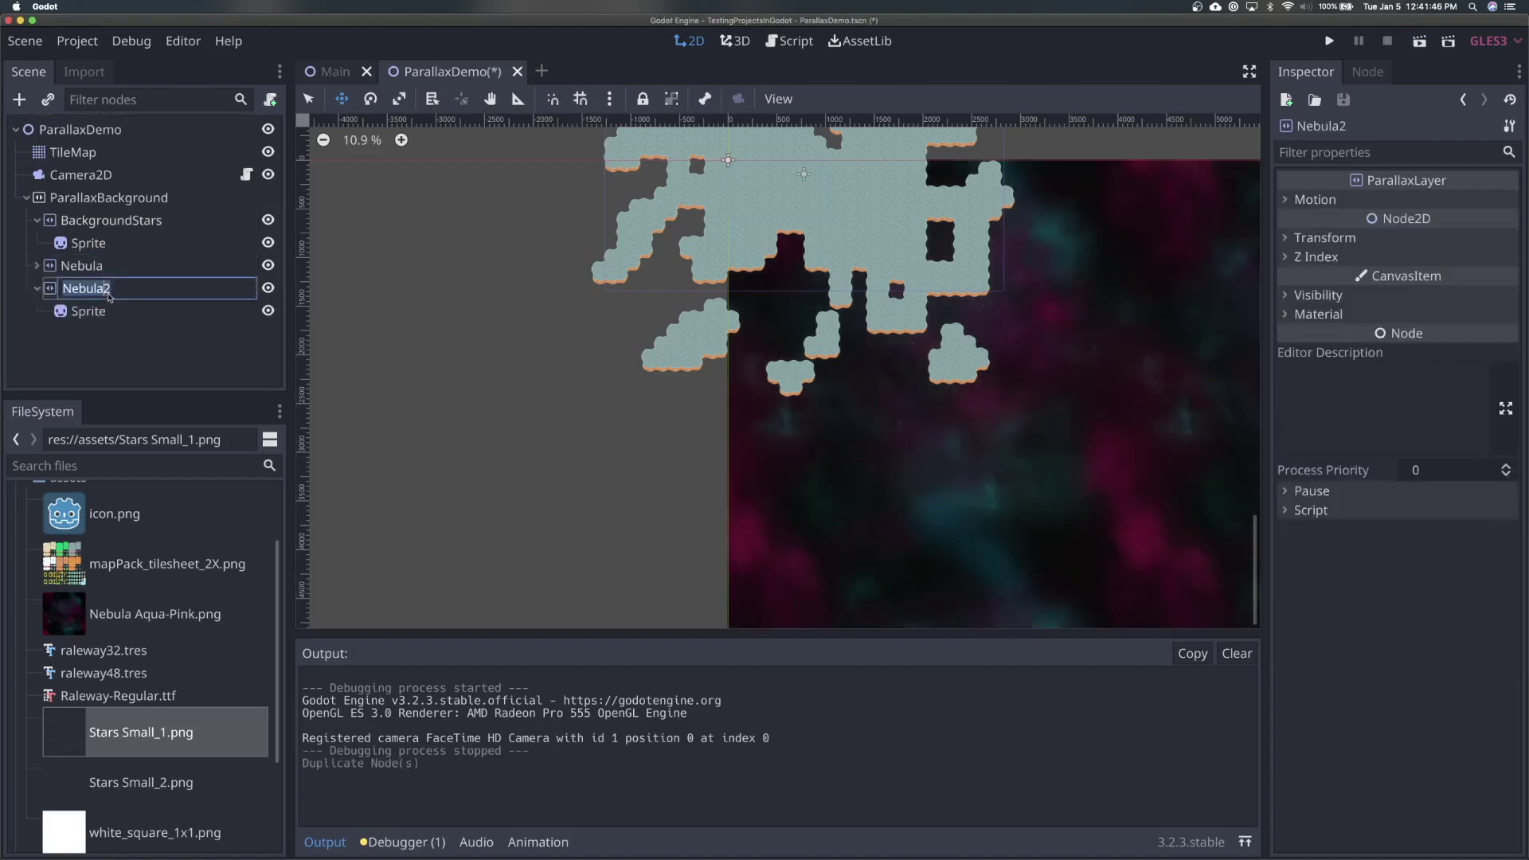
text(Foregroubnd)
key(BackSpace)
key(BackSpace)
key(BackSpace)
text(ndStars)
key(Return)
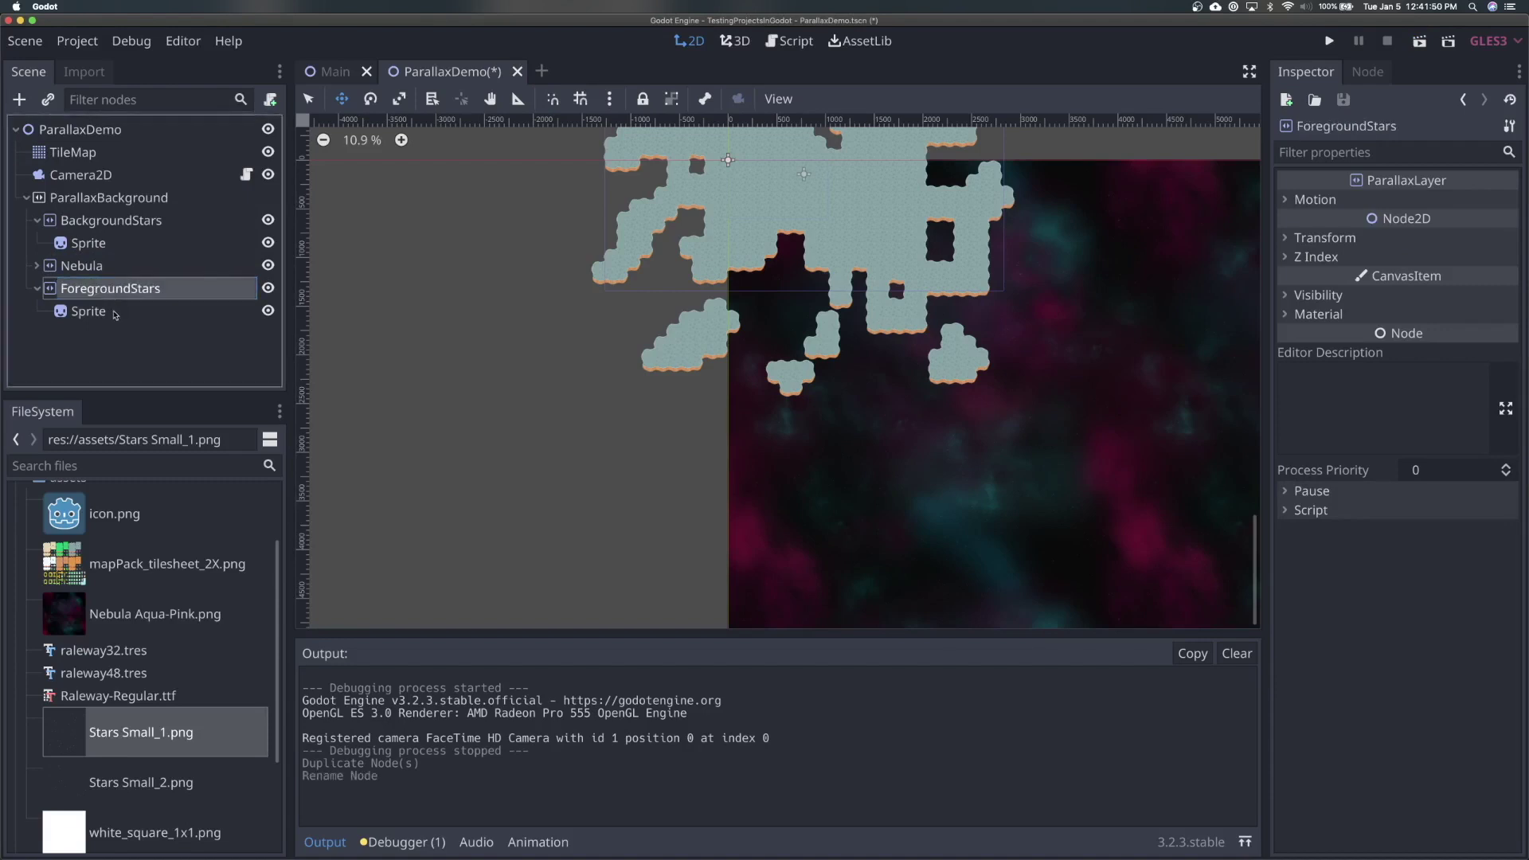
- Replace the ForegroundStars Sprite's texture with Stars Small_2.png and briefly hide BackgroundStars to compare the two star layers
click(116, 312)
drag(155, 783, 1451, 205)
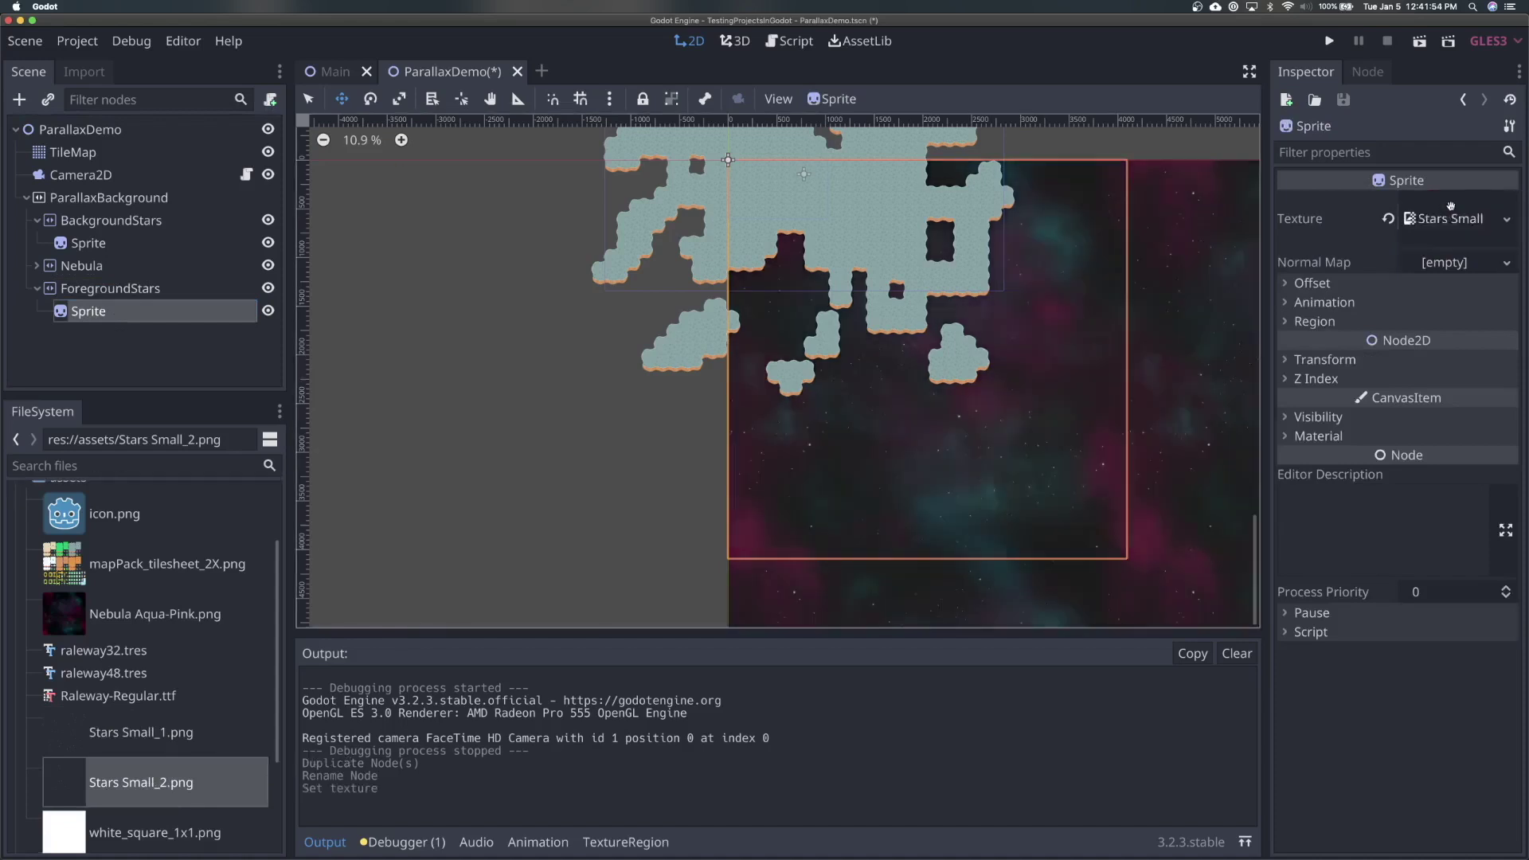
scroll(979, 390, down, 1)
click(269, 221)
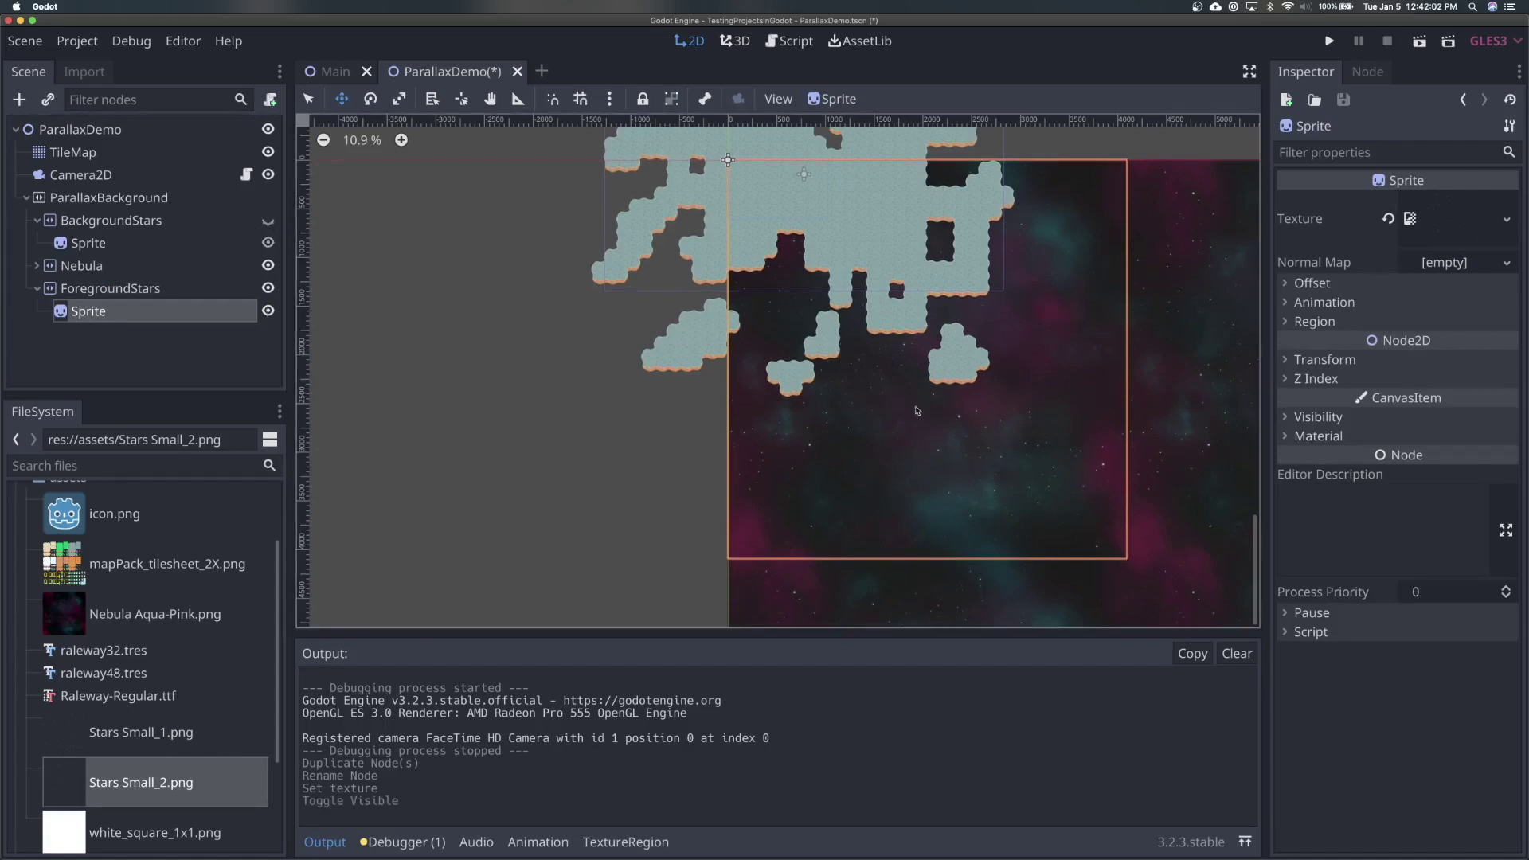
click(268, 221)
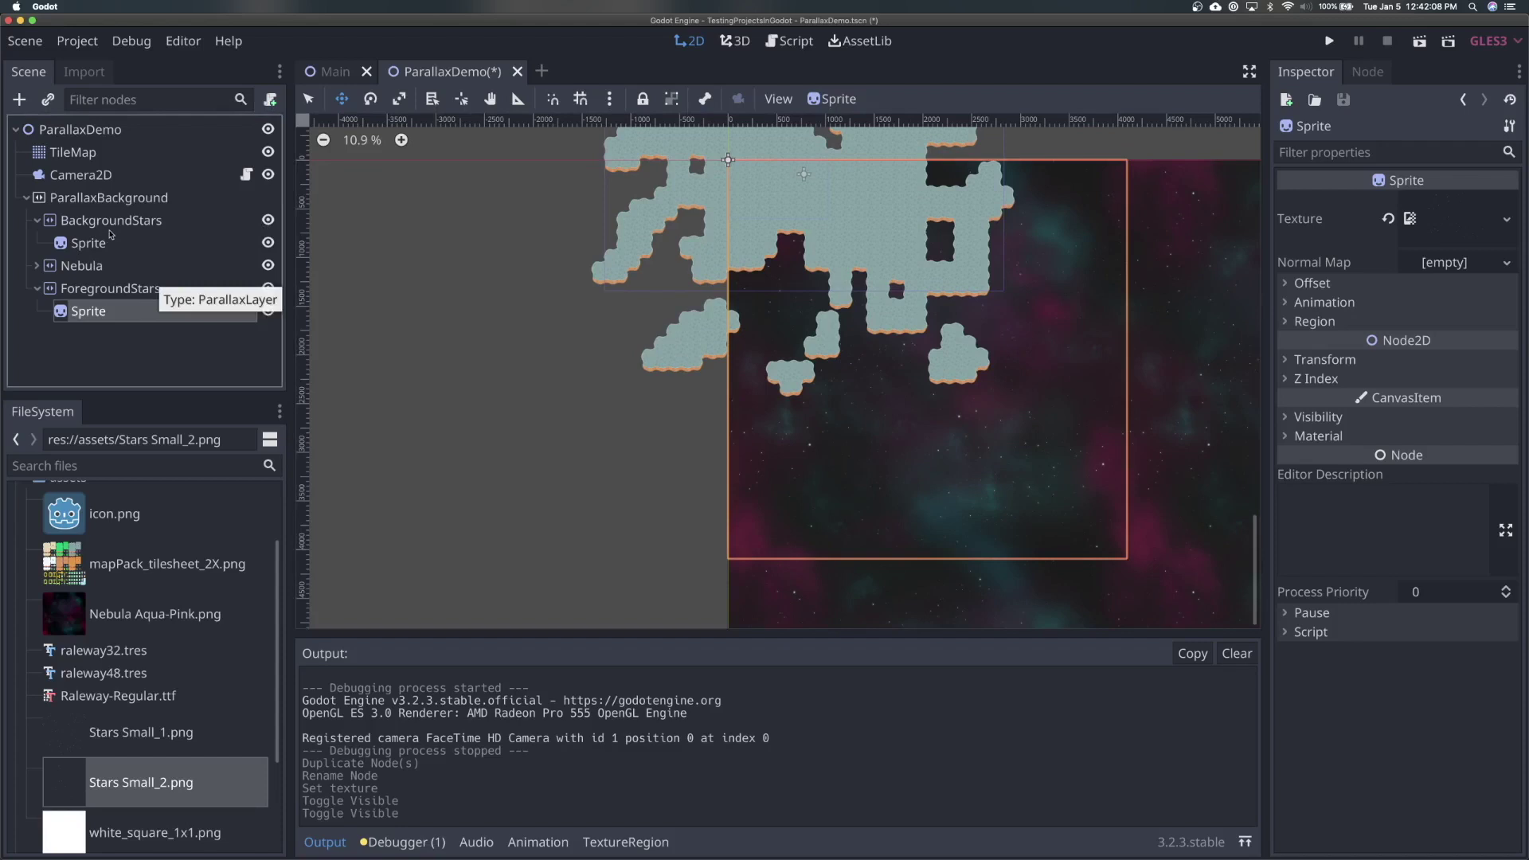
- Set the ForegroundStars layer's Motion Scale to 0.6 on both x and y
click(108, 290)
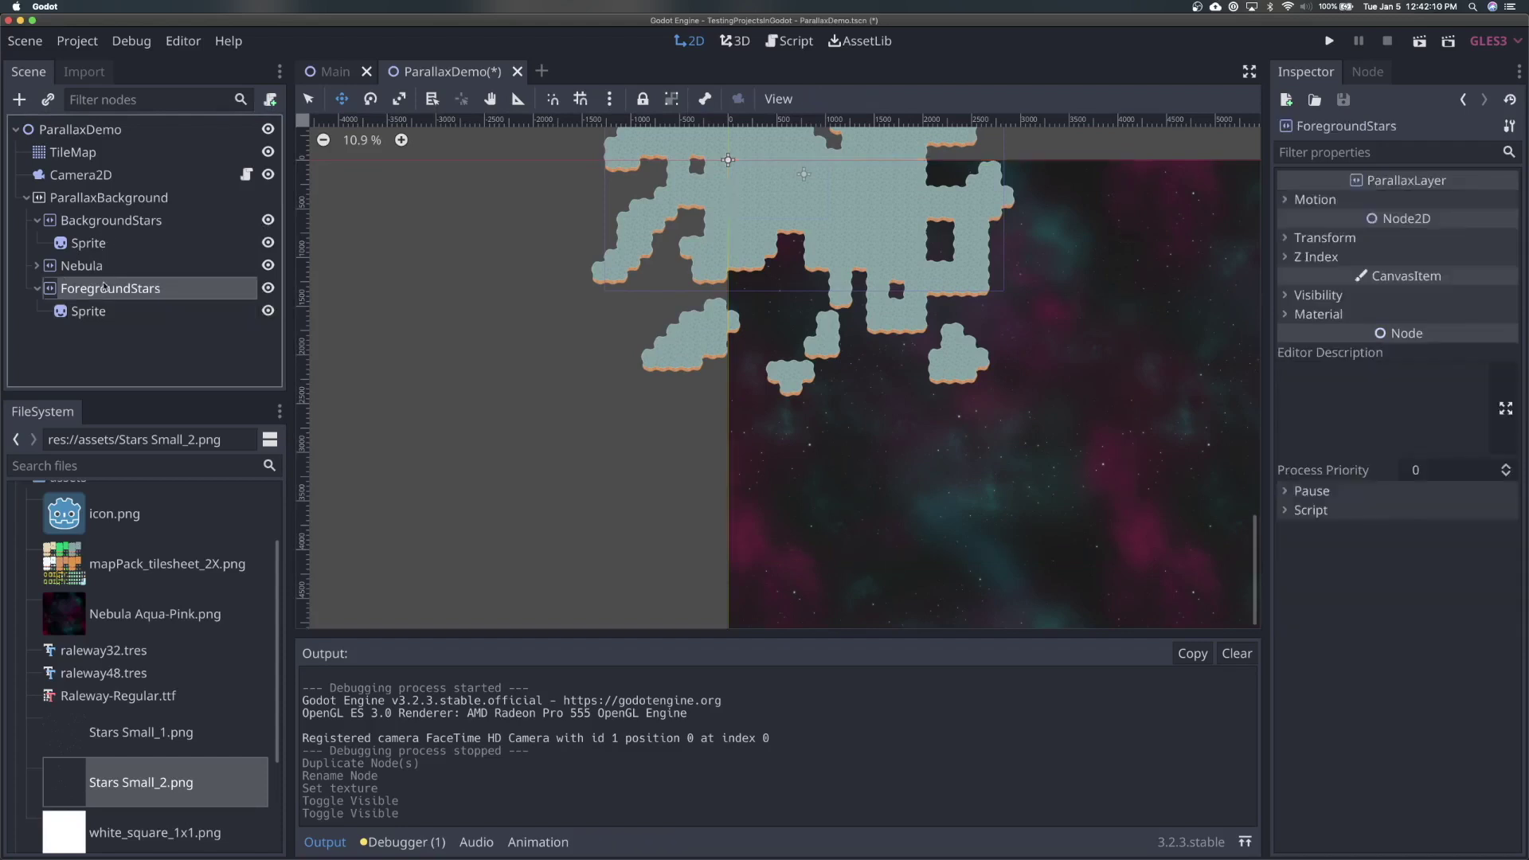
click(1350, 201)
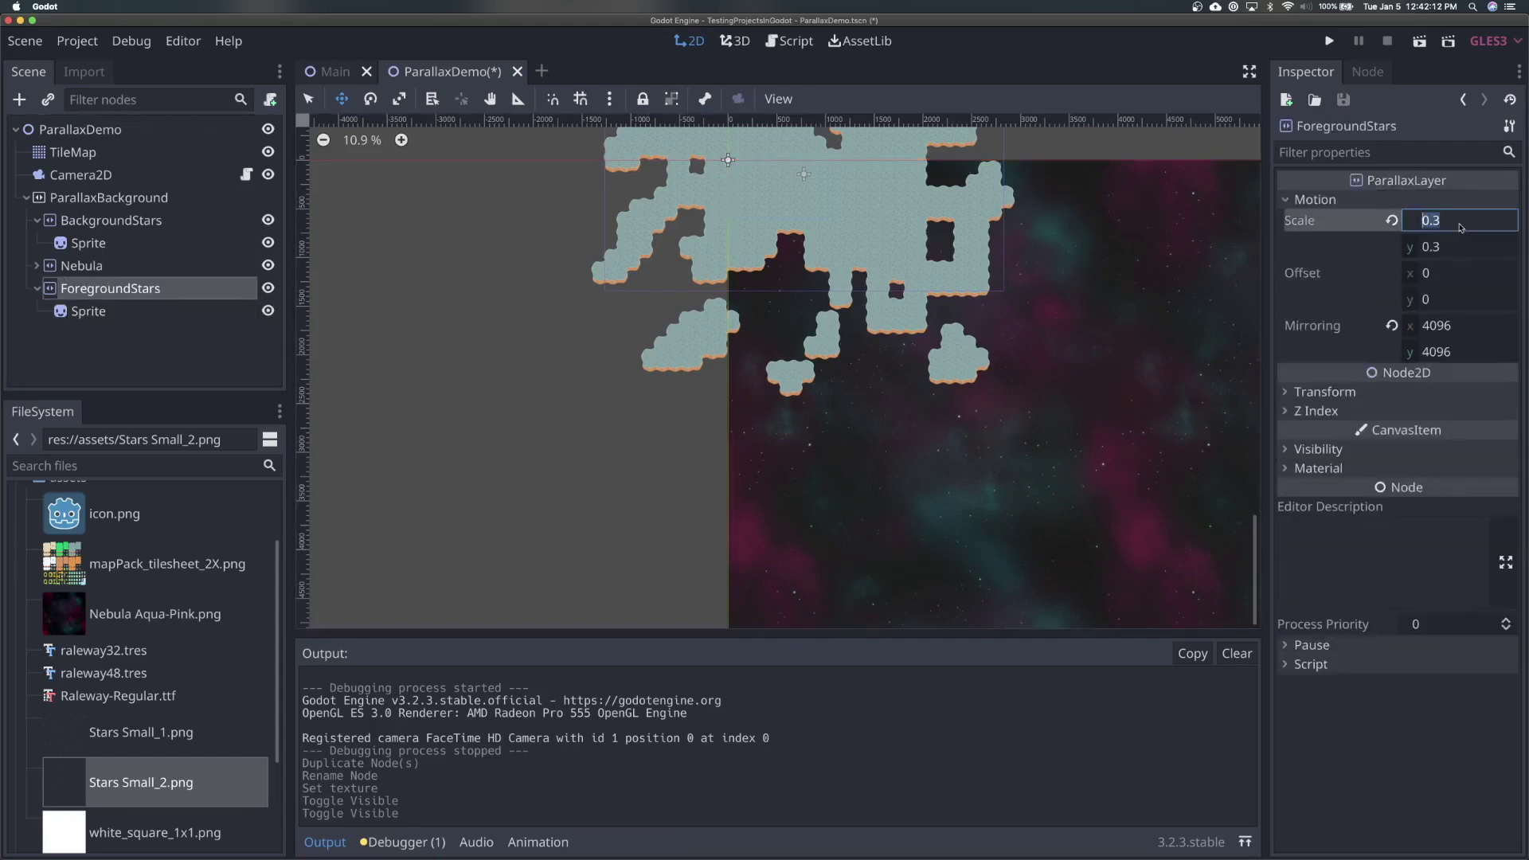
text(6)
key(Tab)
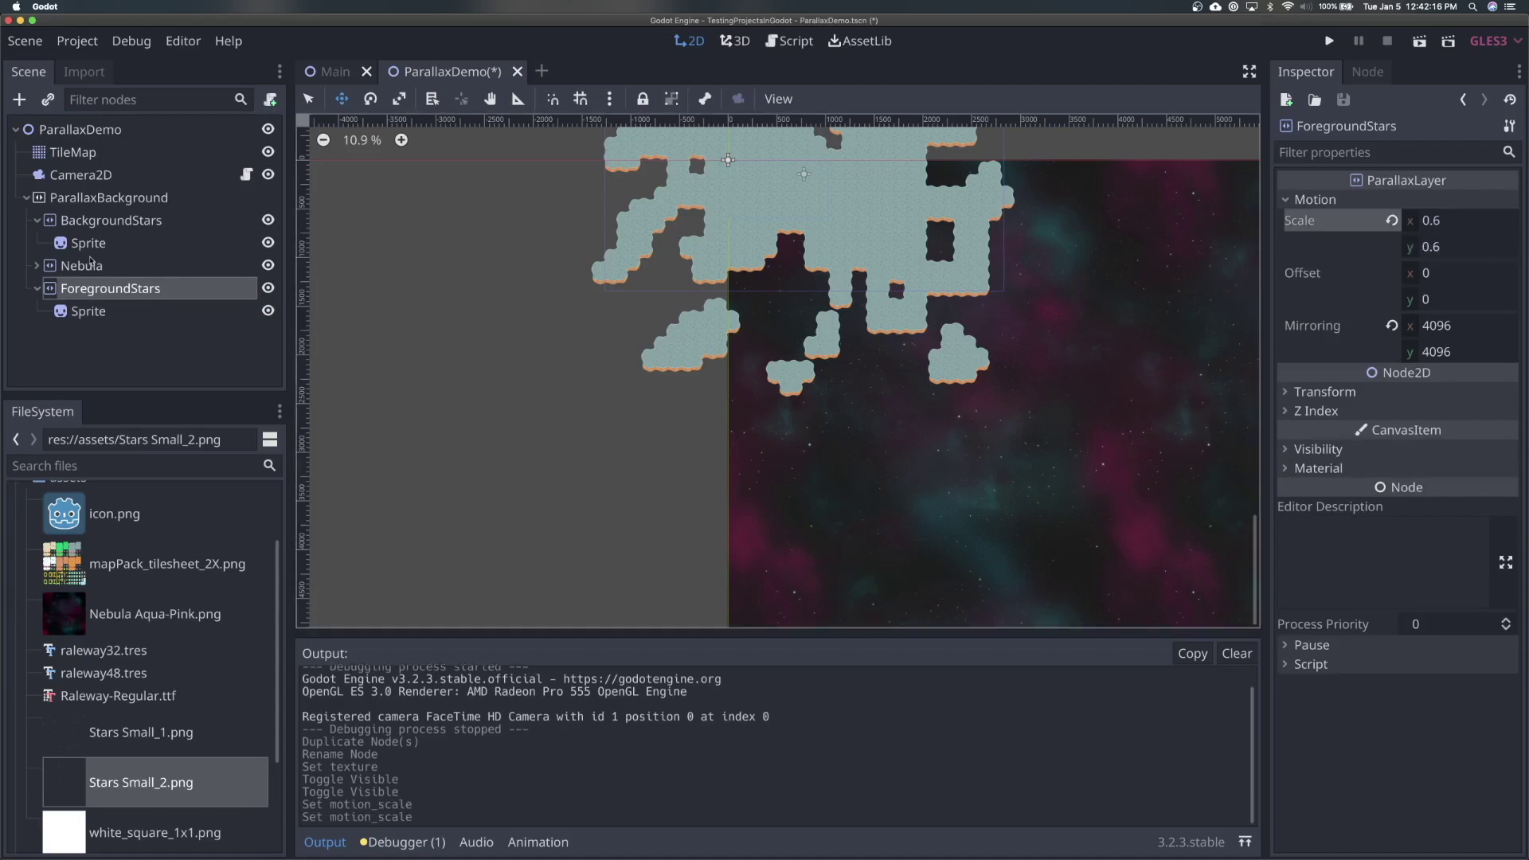
- Set the BackgroundStars layer's Motion Offset to 2048 on both x and y, save the scene and test-run it
click(46, 223)
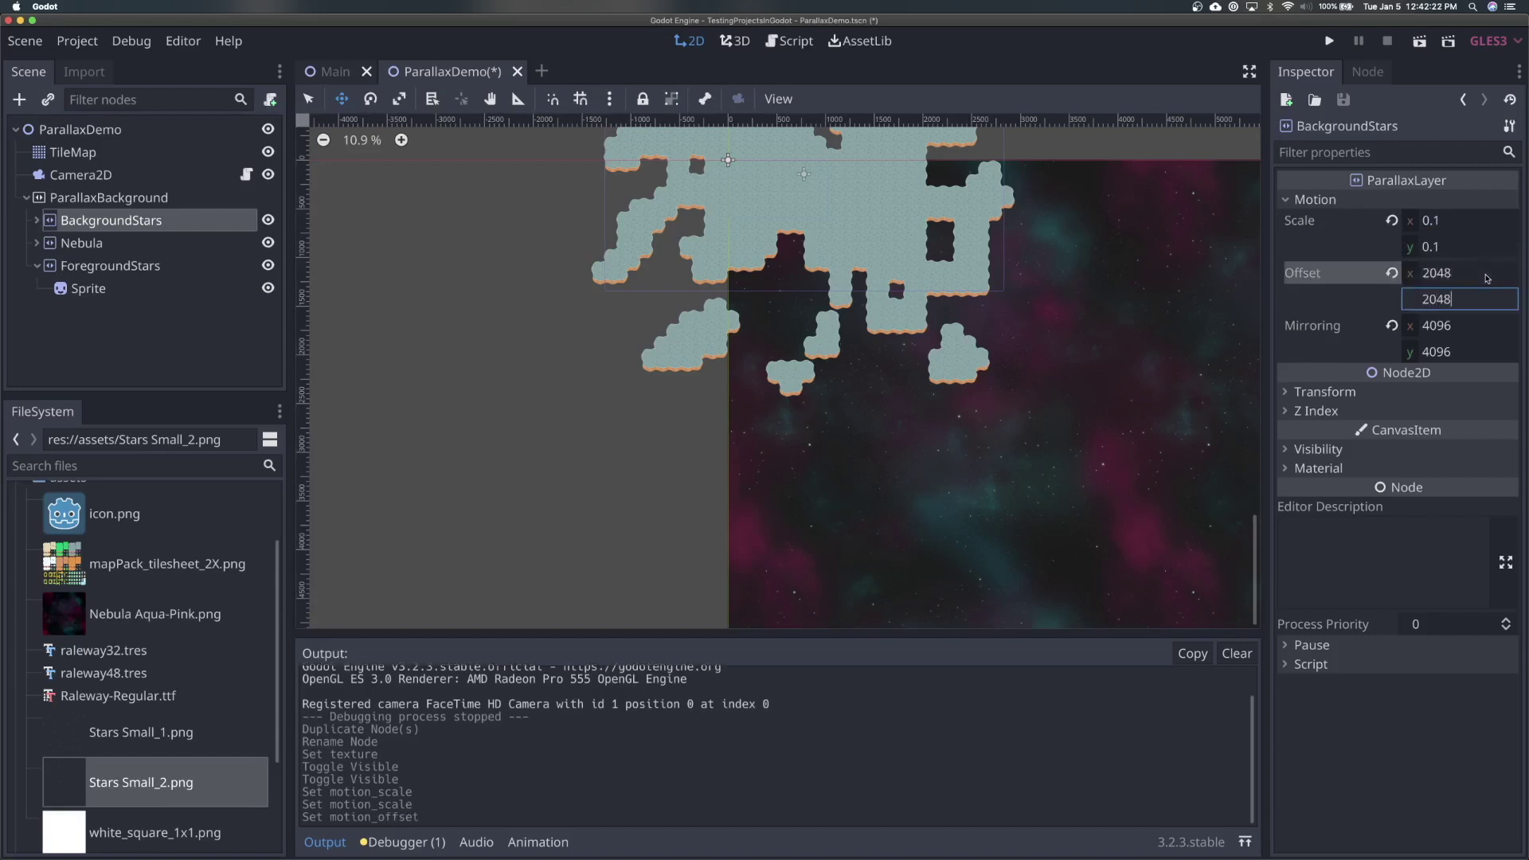
key(Return)
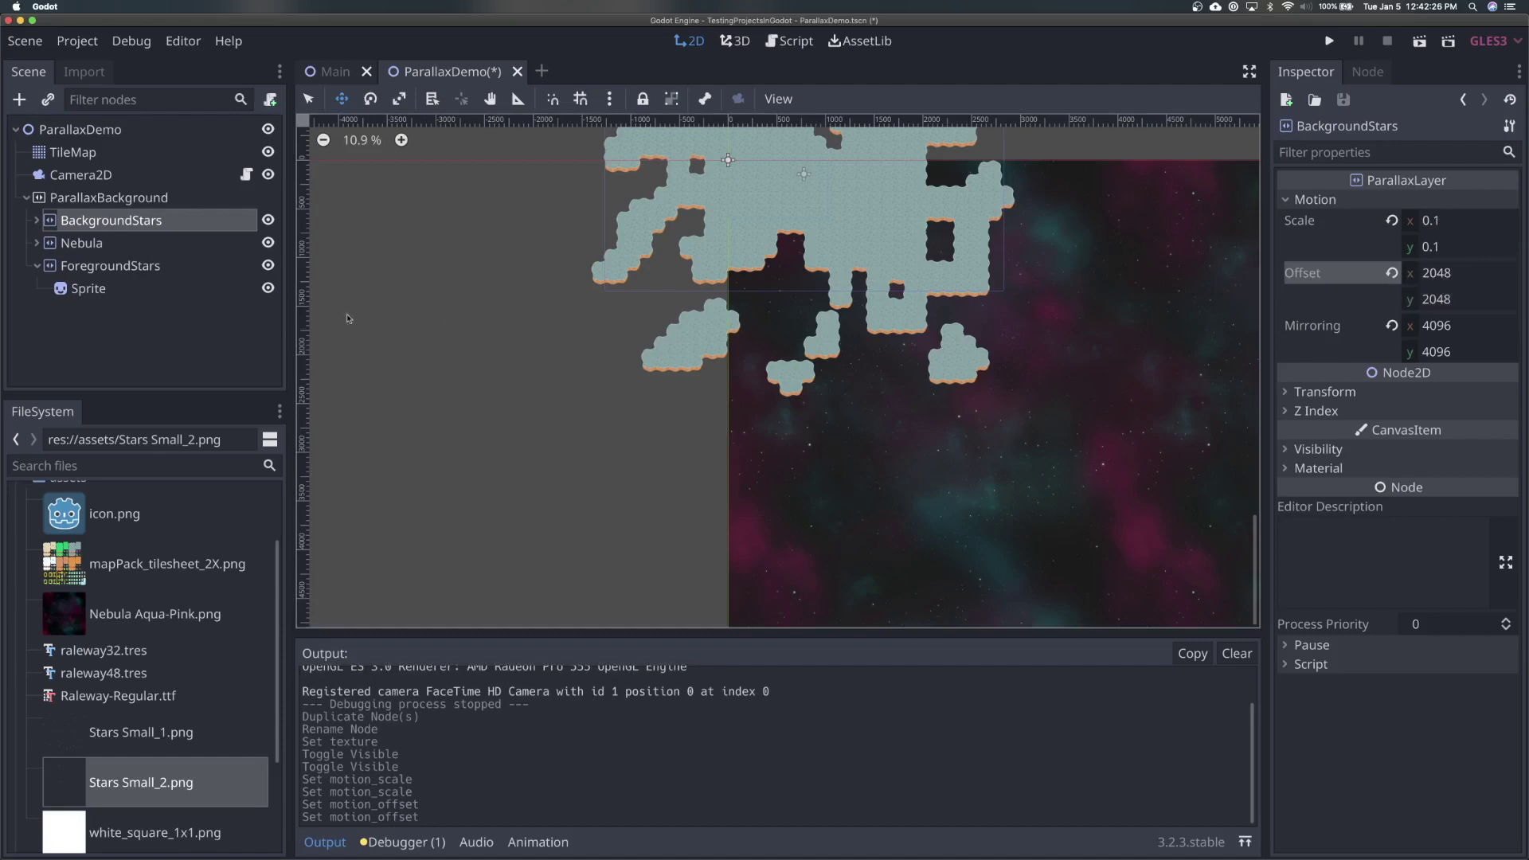
key(super+s)
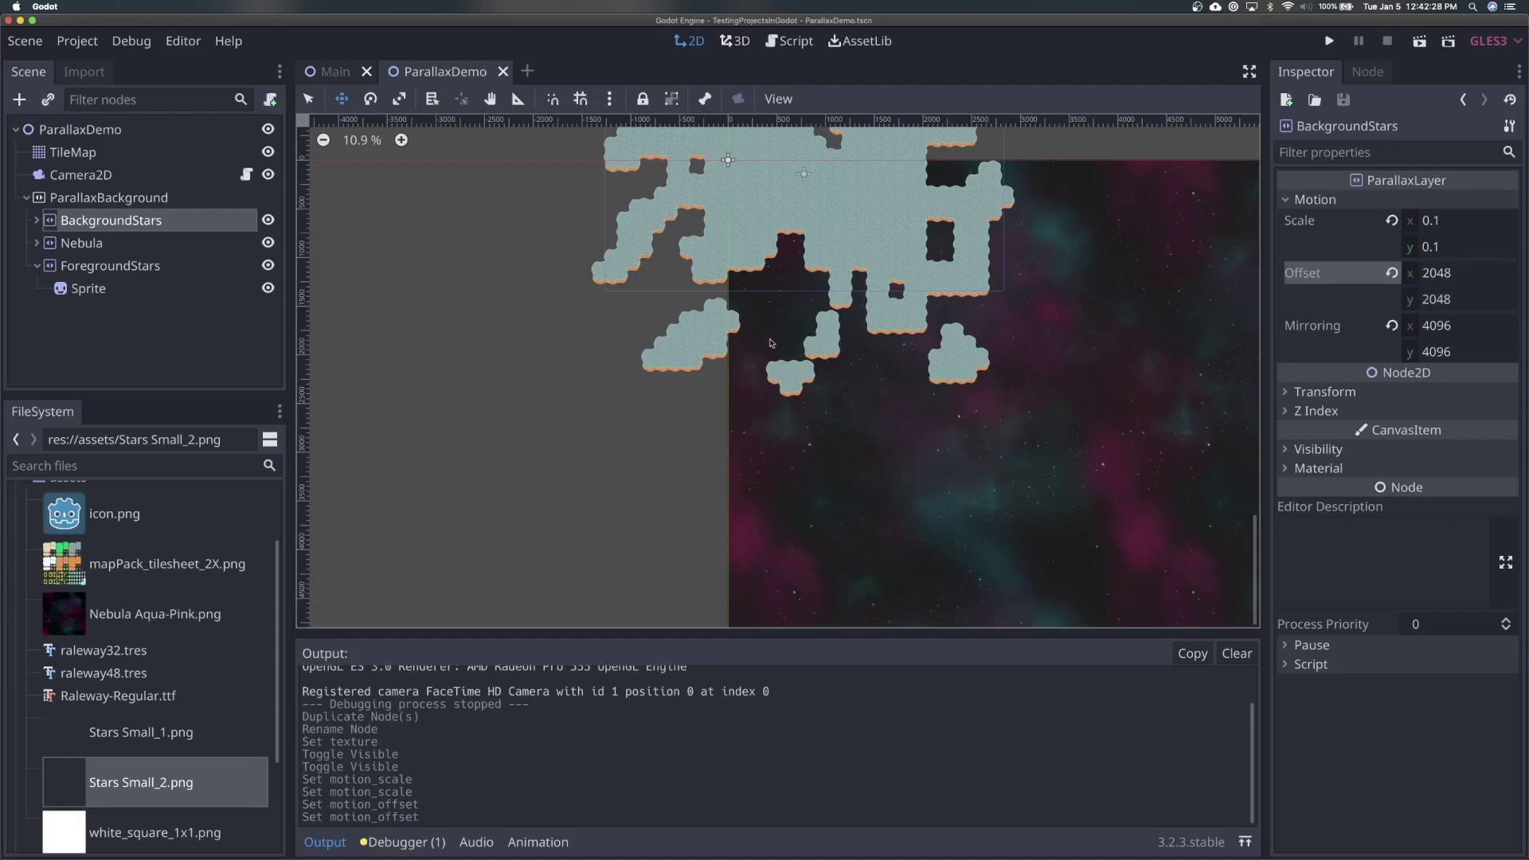
key(super+r)
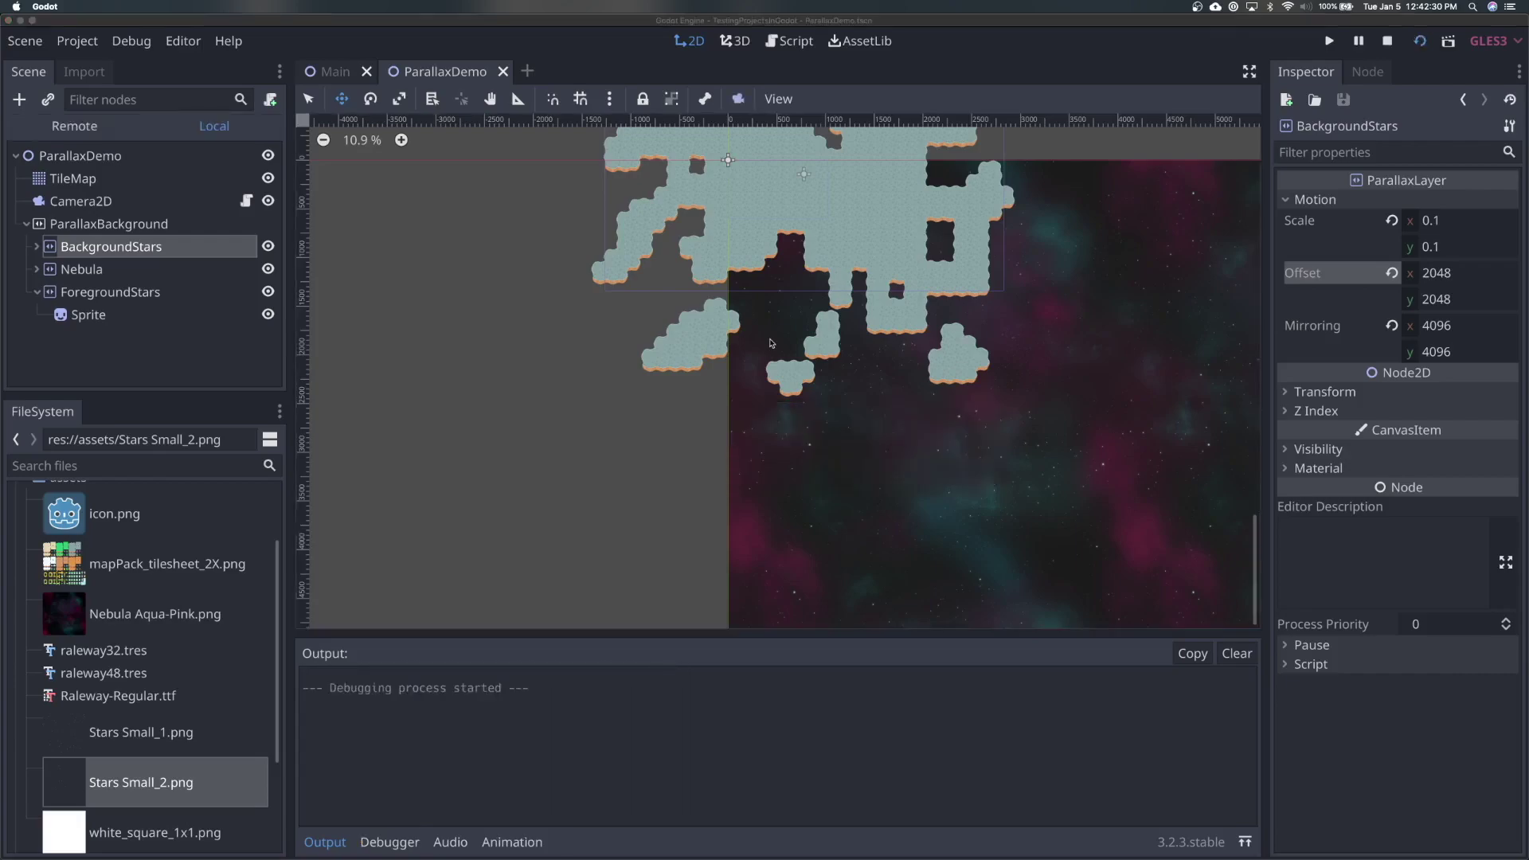